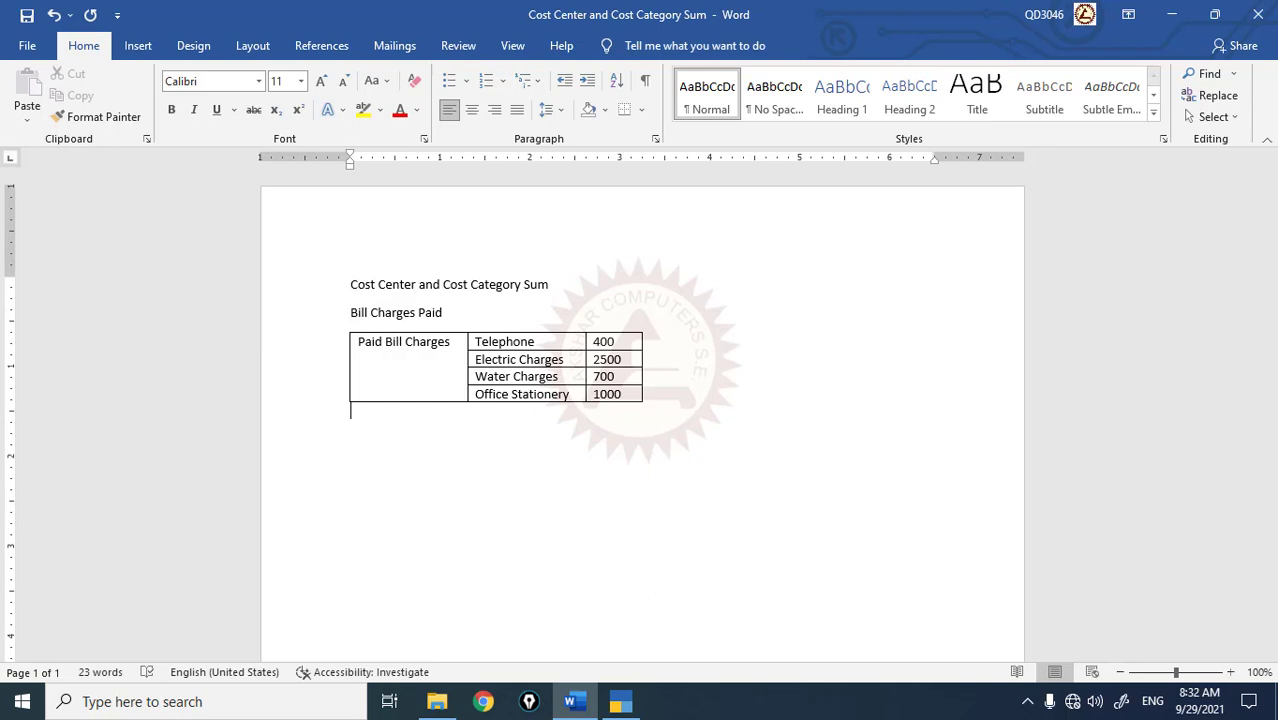
Switch to TallyPrime and start creating a new company
{"action": "key", "text": "super"}
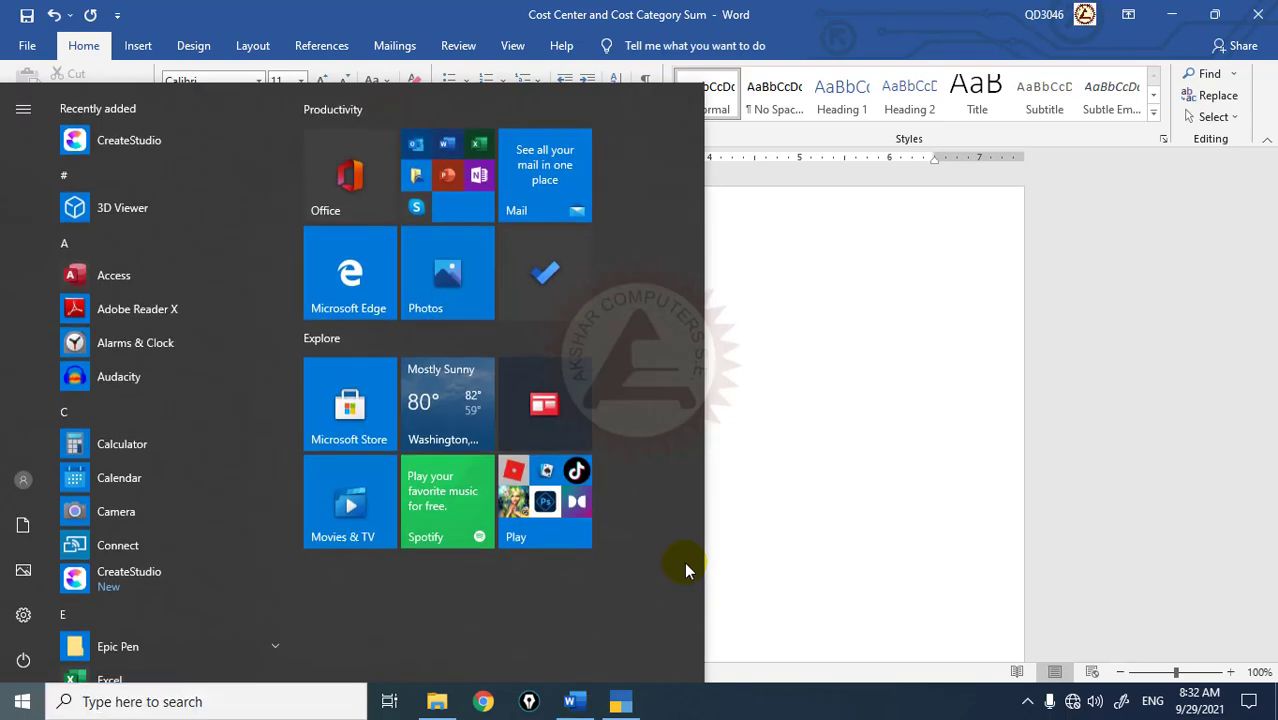
{"action": "key", "text": "super"}
{"action": "key", "text": "alt+Tab"}
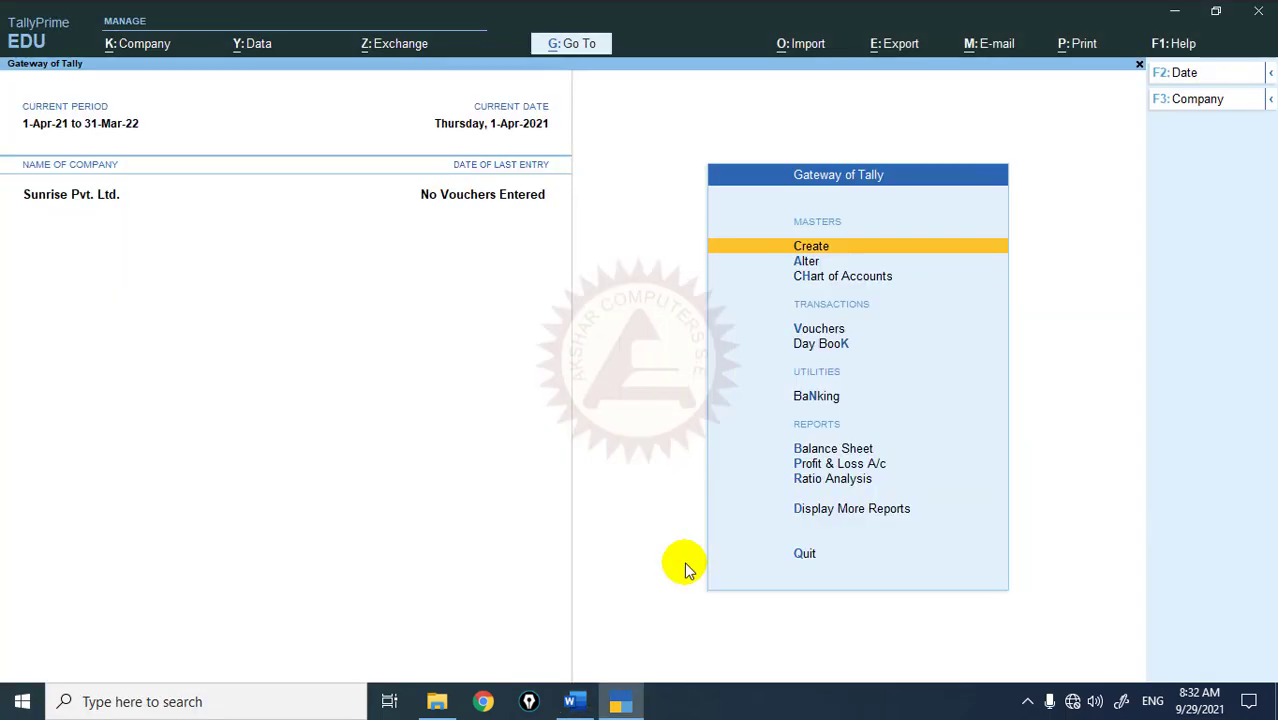
{"action": "key", "text": "alt+k"}
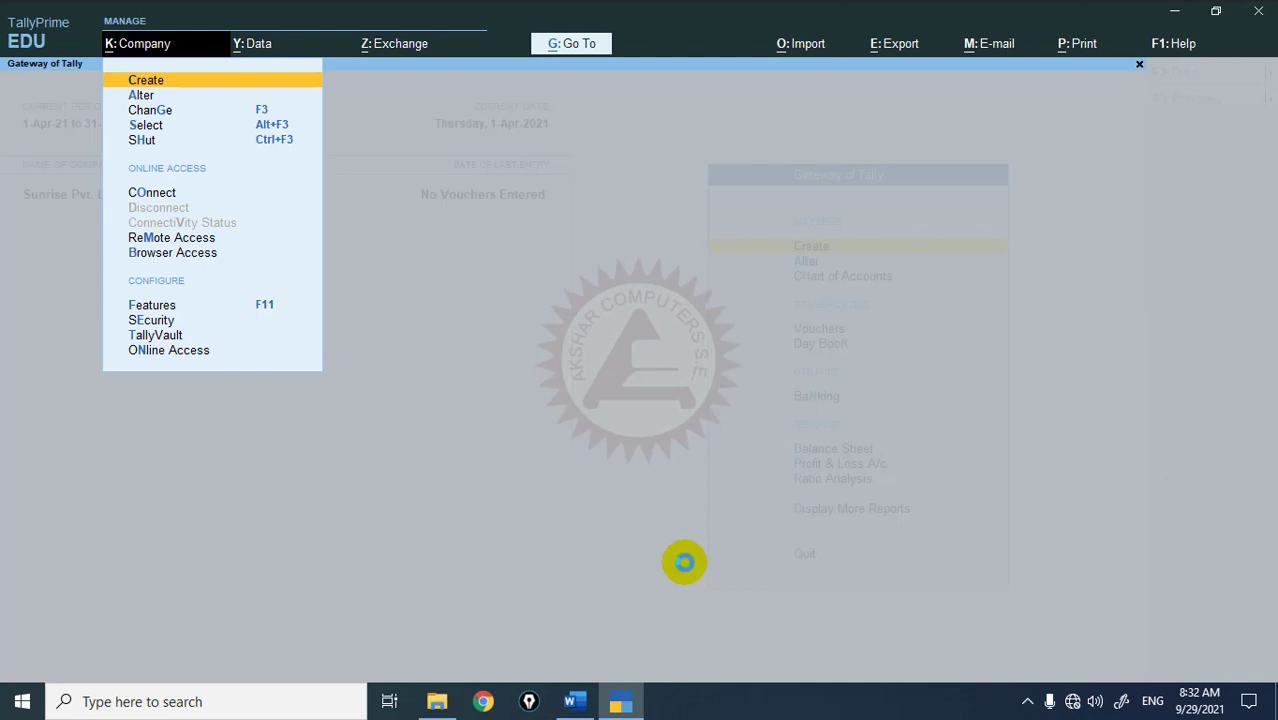
{"action": "key", "text": "Return"}
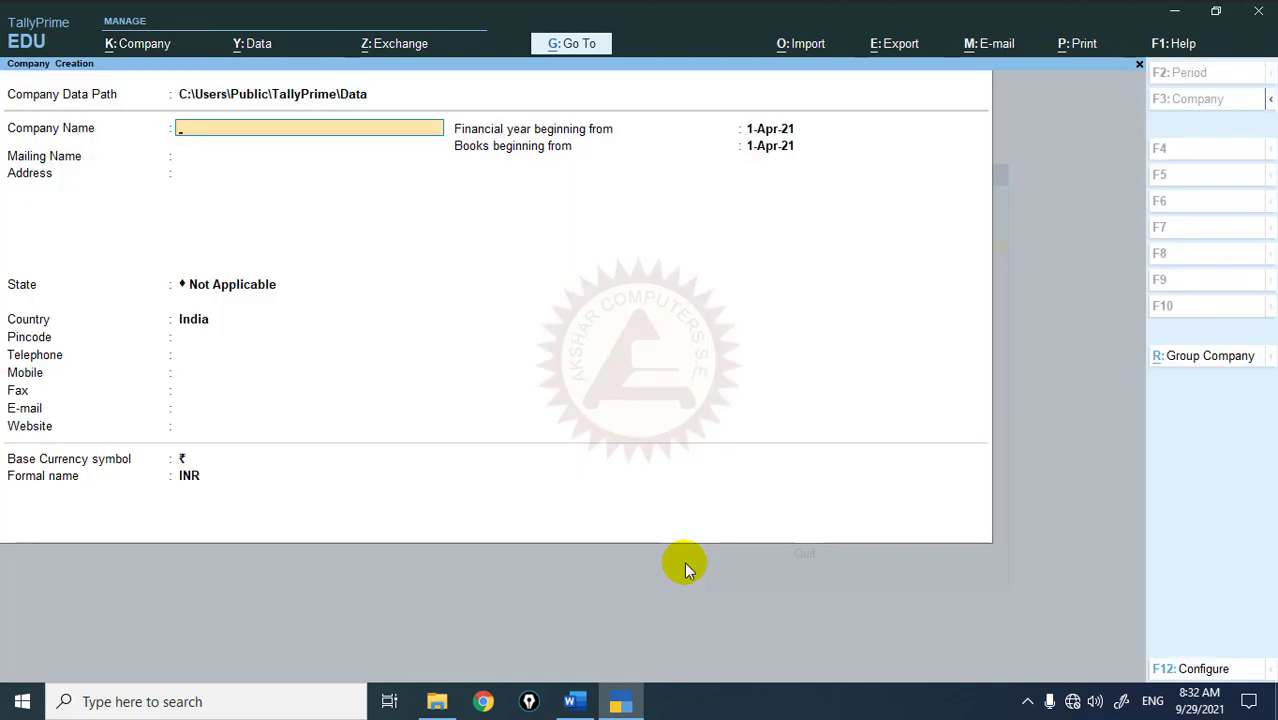
Set the new company's data path to D:\Tally Company
{"action": "key", "text": "BackSpace"}
{"action": "key", "text": "Down"}
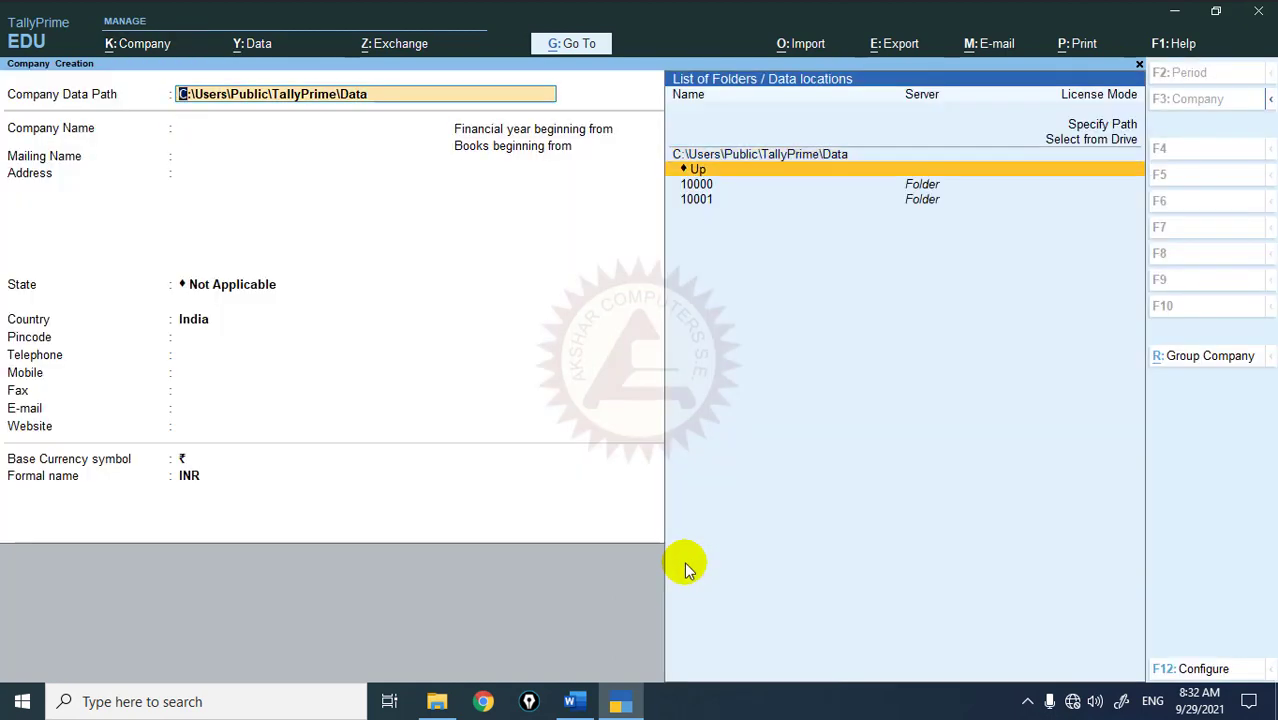
{"action": "key", "text": "Return"}
{"action": "key", "text": "Return"}
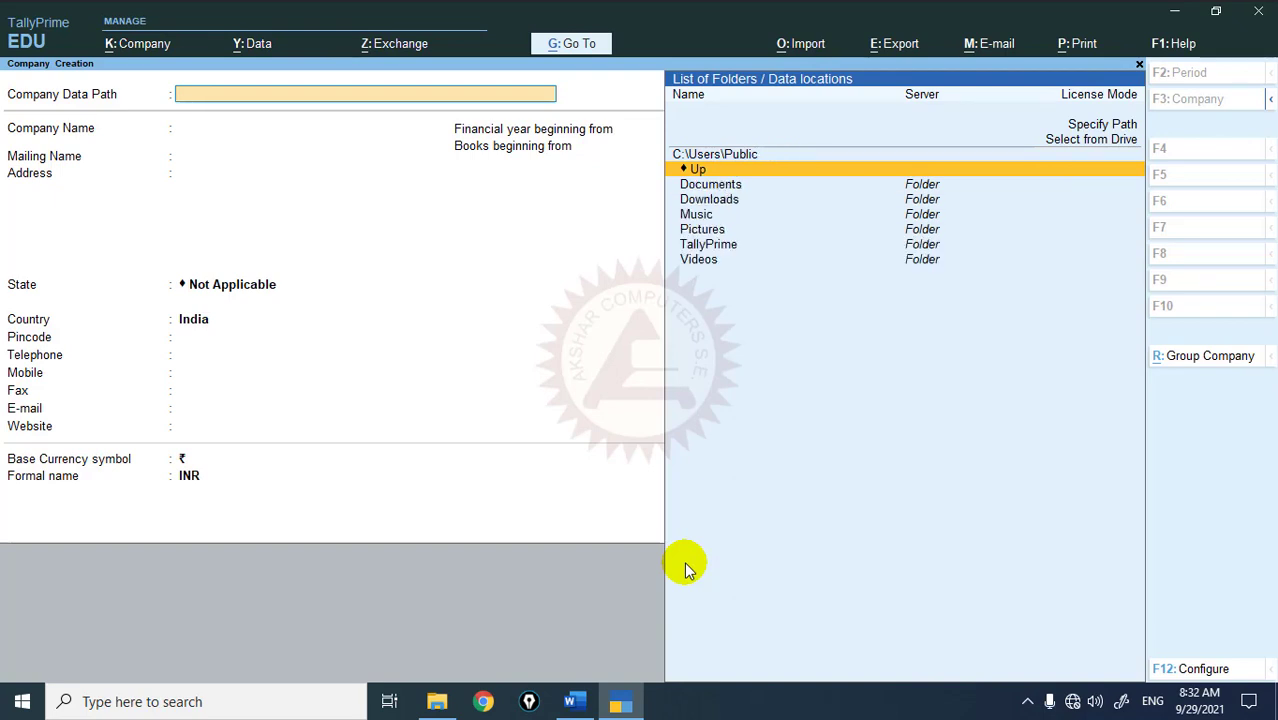
{"action": "key", "text": "Return"}
{"action": "key", "text": "Down"}
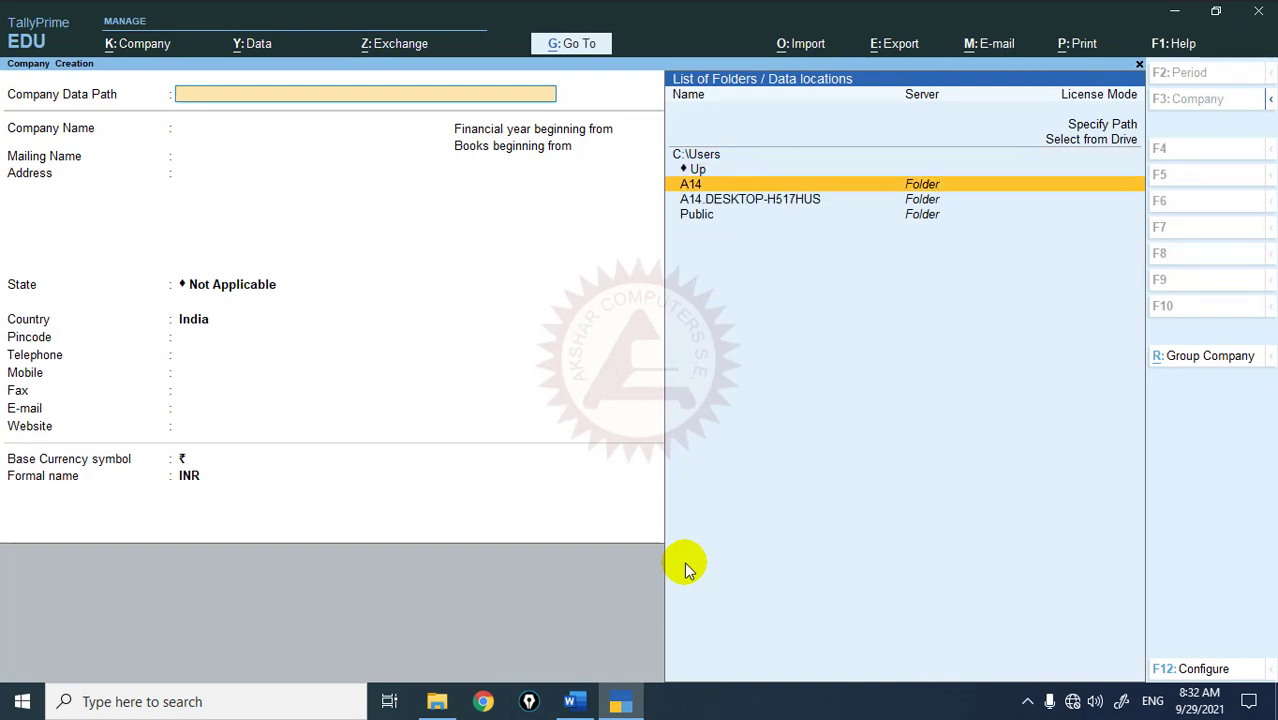
{"action": "key", "text": "Return"}
{"action": "key", "text": "Return"}
{"action": "key", "text": "Return"}
{"action": "key", "text": "Return"}
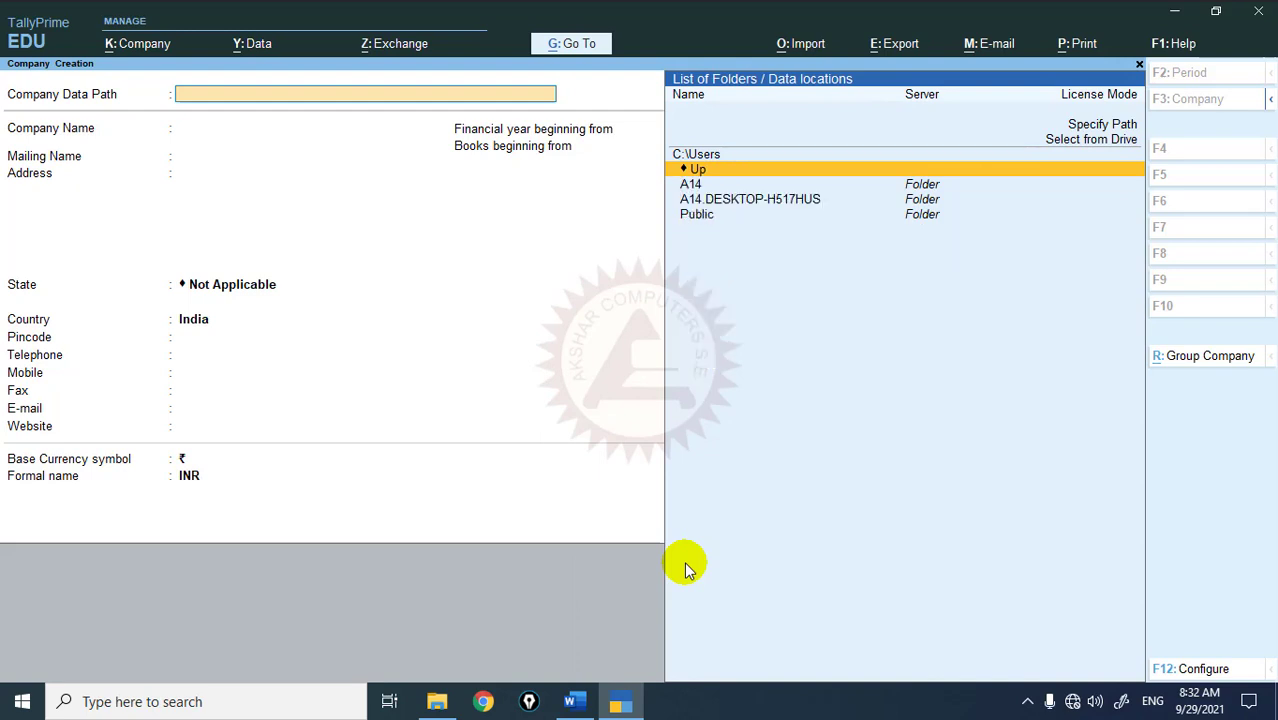
{"action": "key", "text": "Down"}
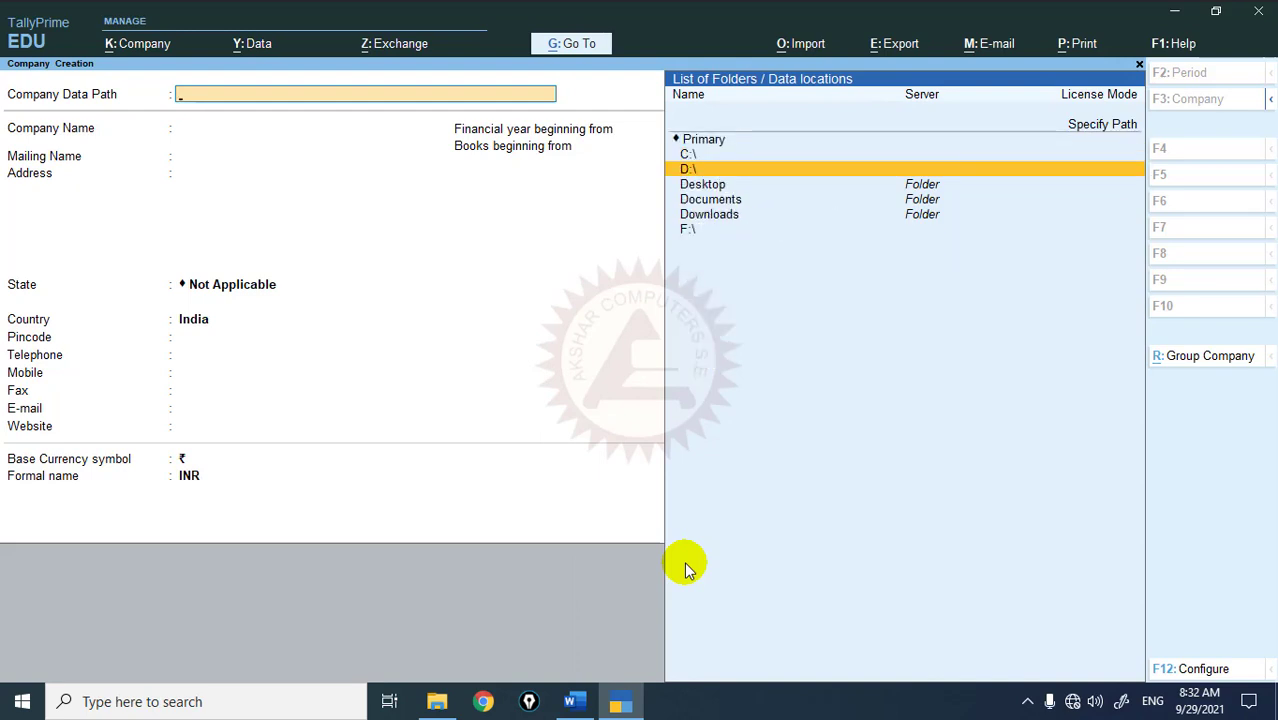
{"action": "key", "text": "Return"}
{"action": "key", "text": "Down"}
{"action": "key", "text": "Down"}
{"action": "key", "text": "Down"}
{"action": "key", "text": "Down"}
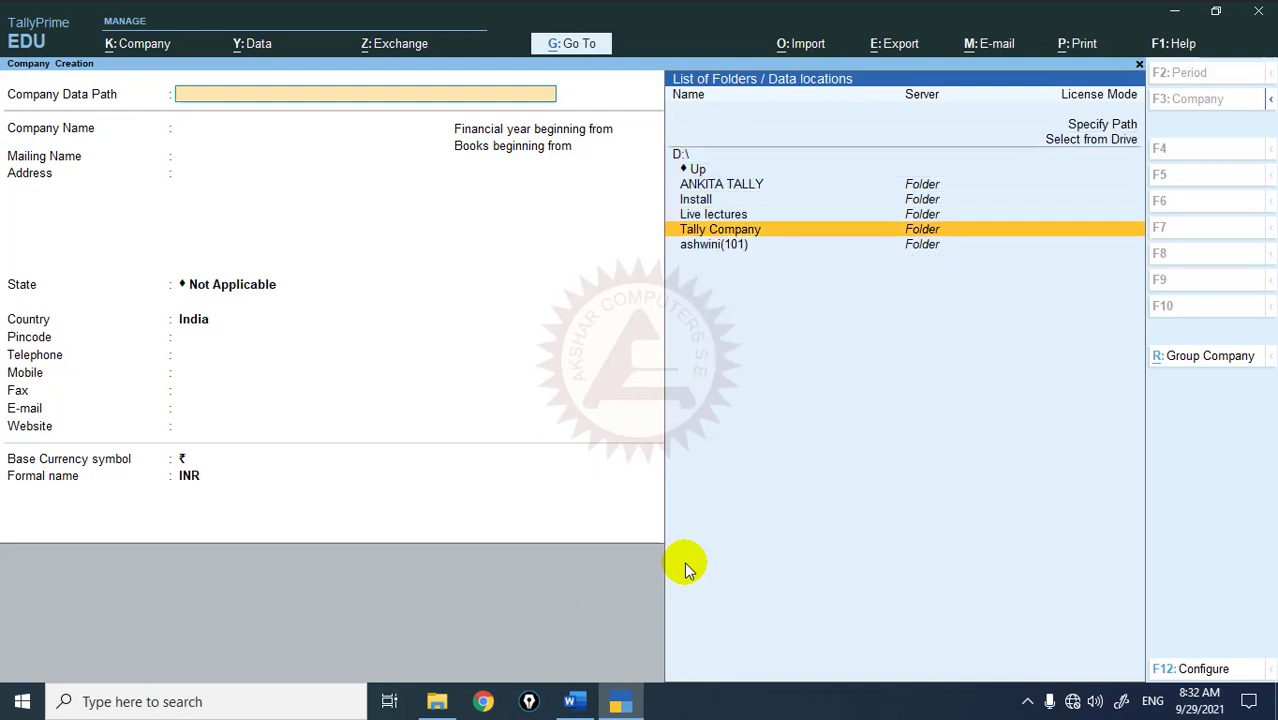
{"action": "key", "text": "Return"}
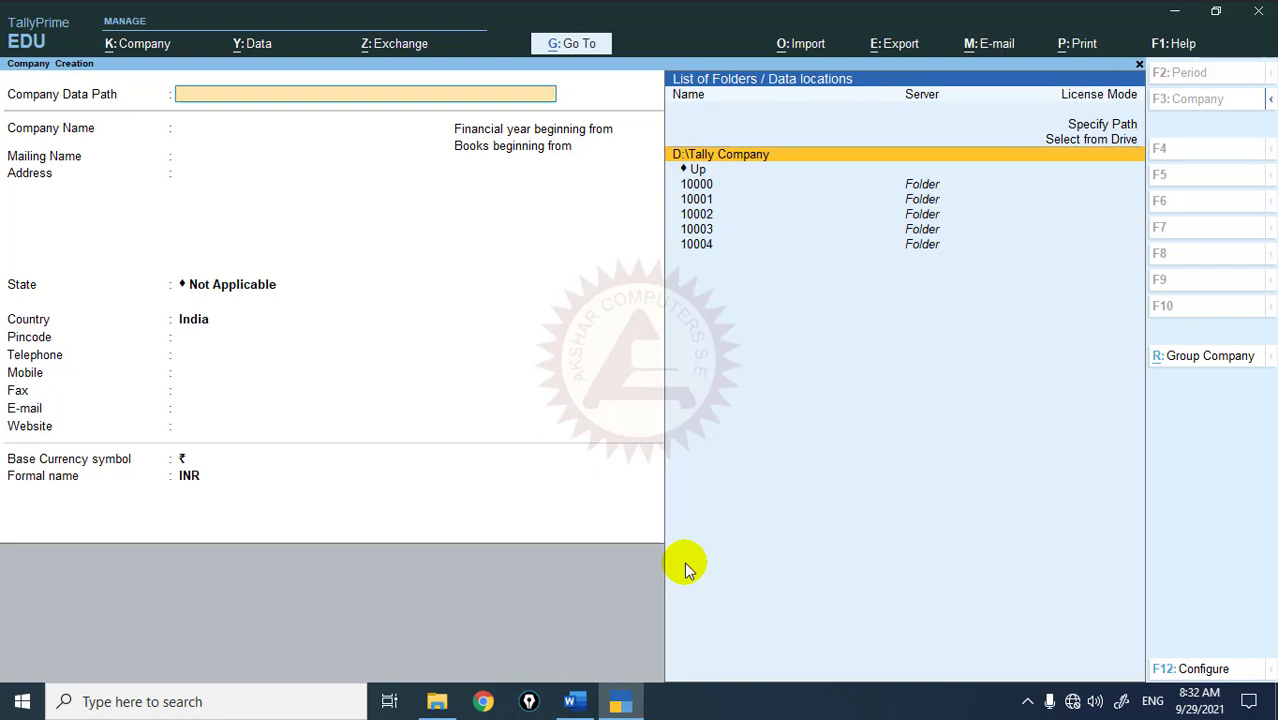
{"action": "key", "text": "Return"}
Name the company "Cost Center and Cost Category", keeping the same mailing name and a blank address
{"action": "type", "text": "Cos"}
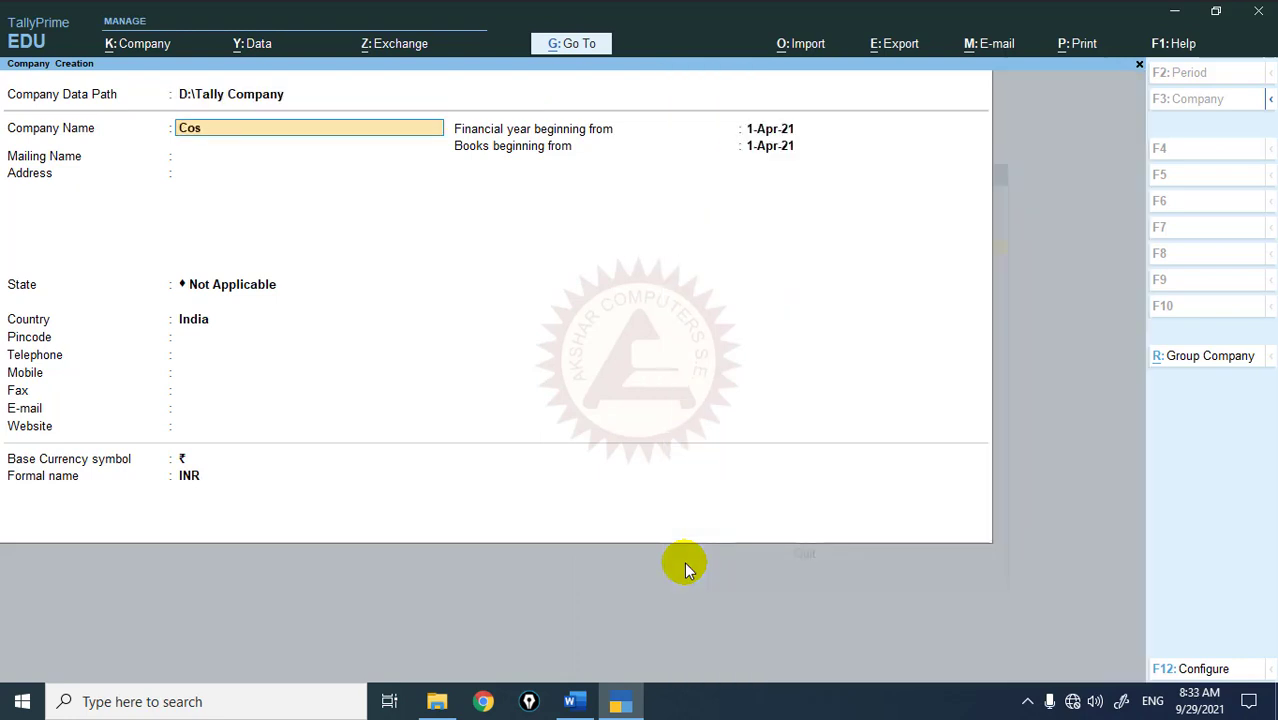
{"action": "type", "text": "t Center and Cost Cate"}
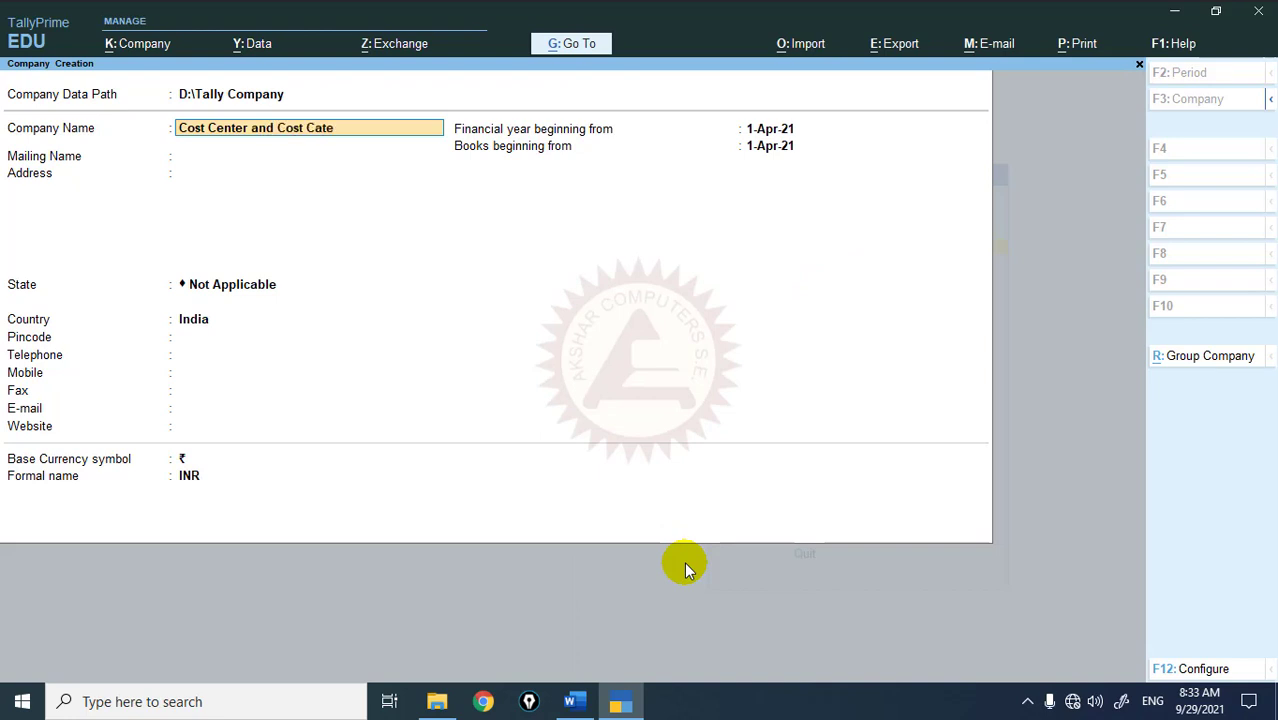
{"action": "type", "text": "ogry"}
{"action": "key", "text": "BackSpace"}
{"action": "key", "text": "BackSpace"}
{"action": "key", "text": "BackSpace"}
{"action": "key", "text": "BackSpace"}
{"action": "type", "text": "gory"}
{"action": "key", "text": "Return"}
{"action": "key", "text": "Return"}
{"action": "key", "text": "Return"}
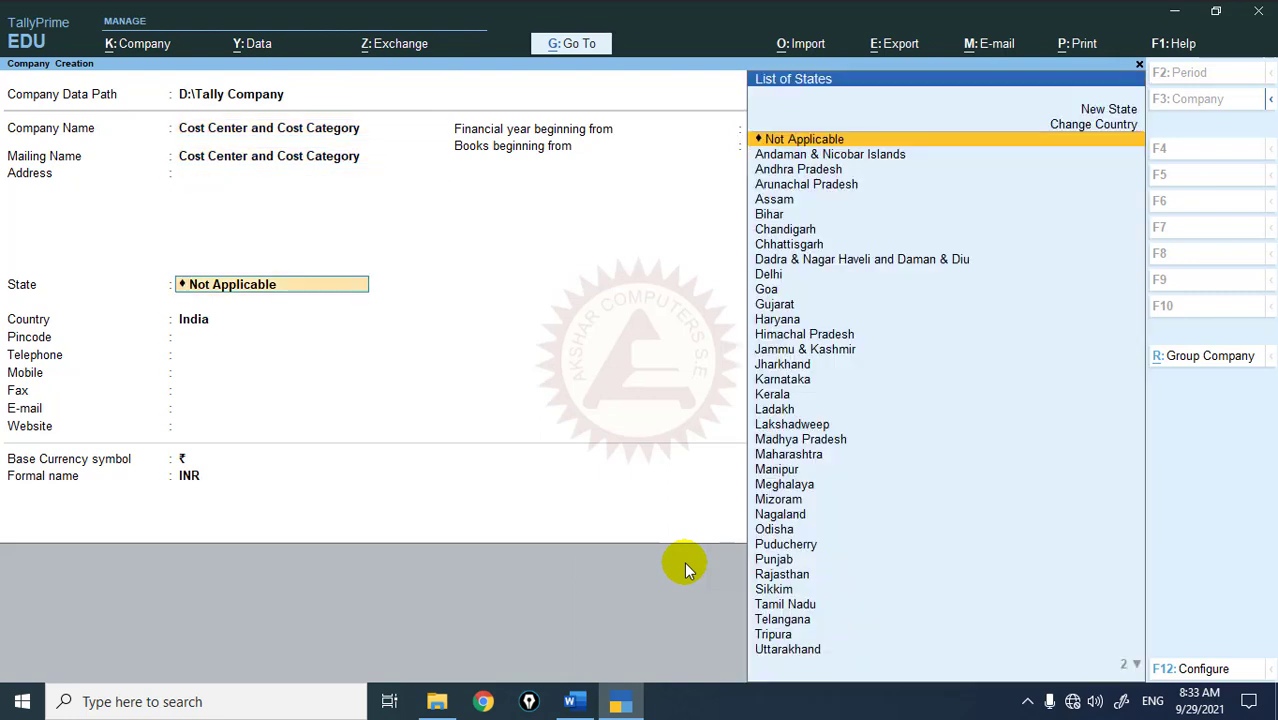
Set the company's state to Maharashtra and save the new company
{"action": "type", "text": "Maha"}
{"action": "key", "text": "Return"}
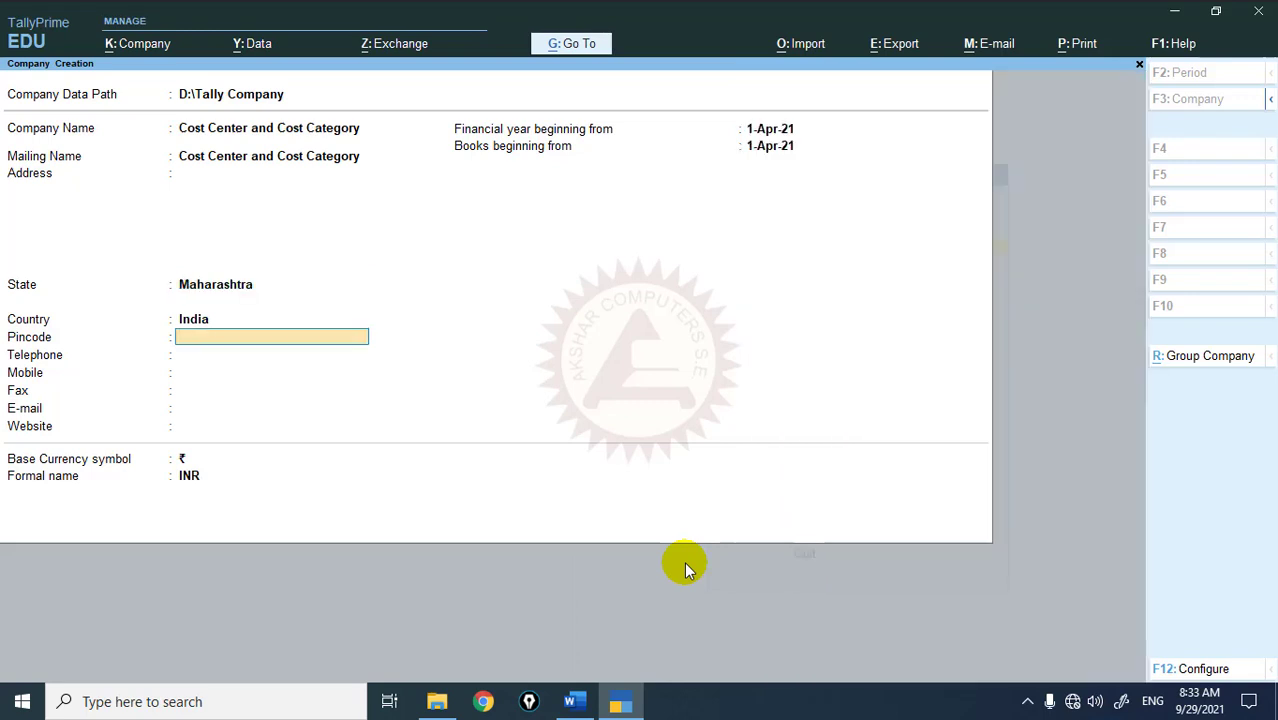
{"action": "key", "text": "ctrl"}
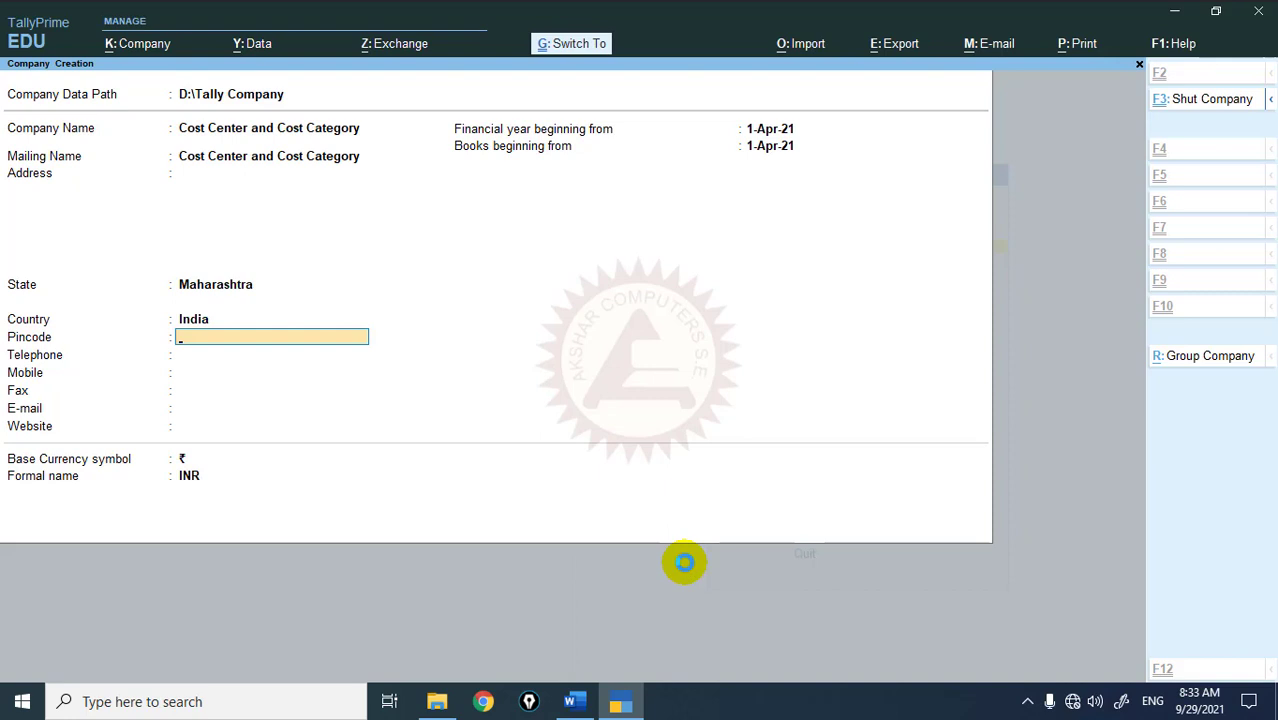
{"action": "key", "text": "ctrl+a"}
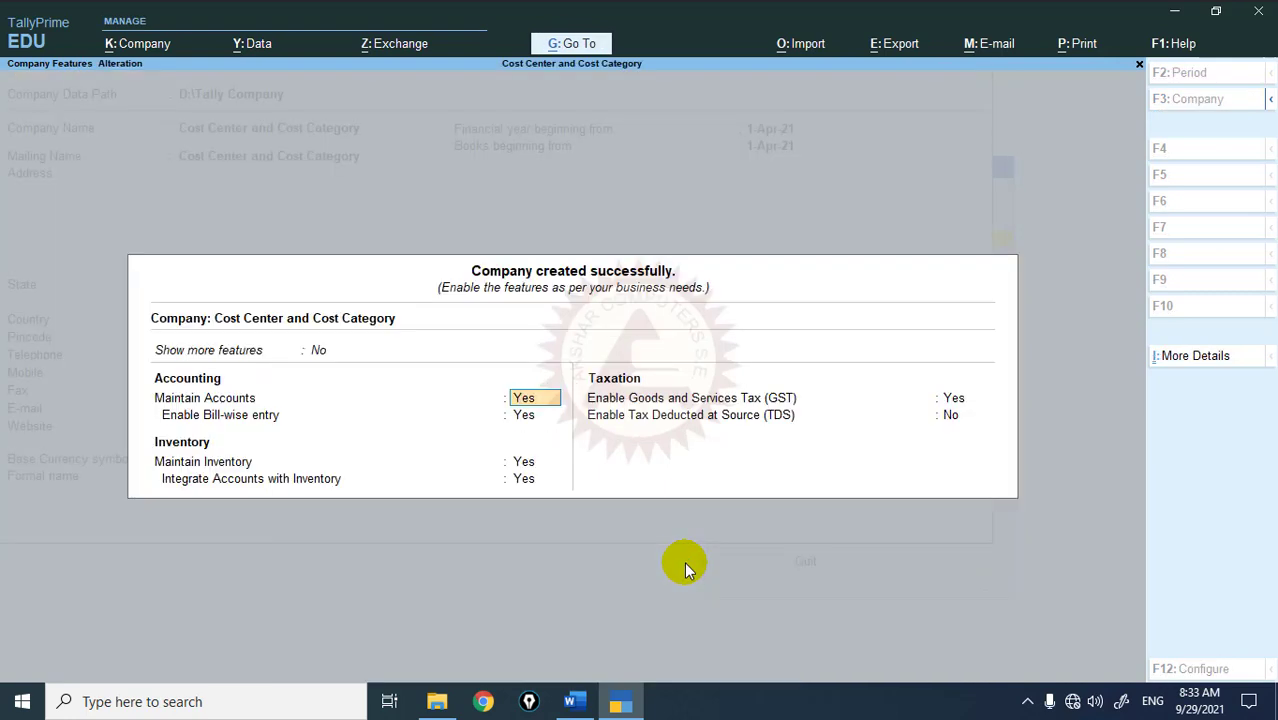
Show the additional company features and enable Cost Centres
{"action": "key", "text": "Up"}
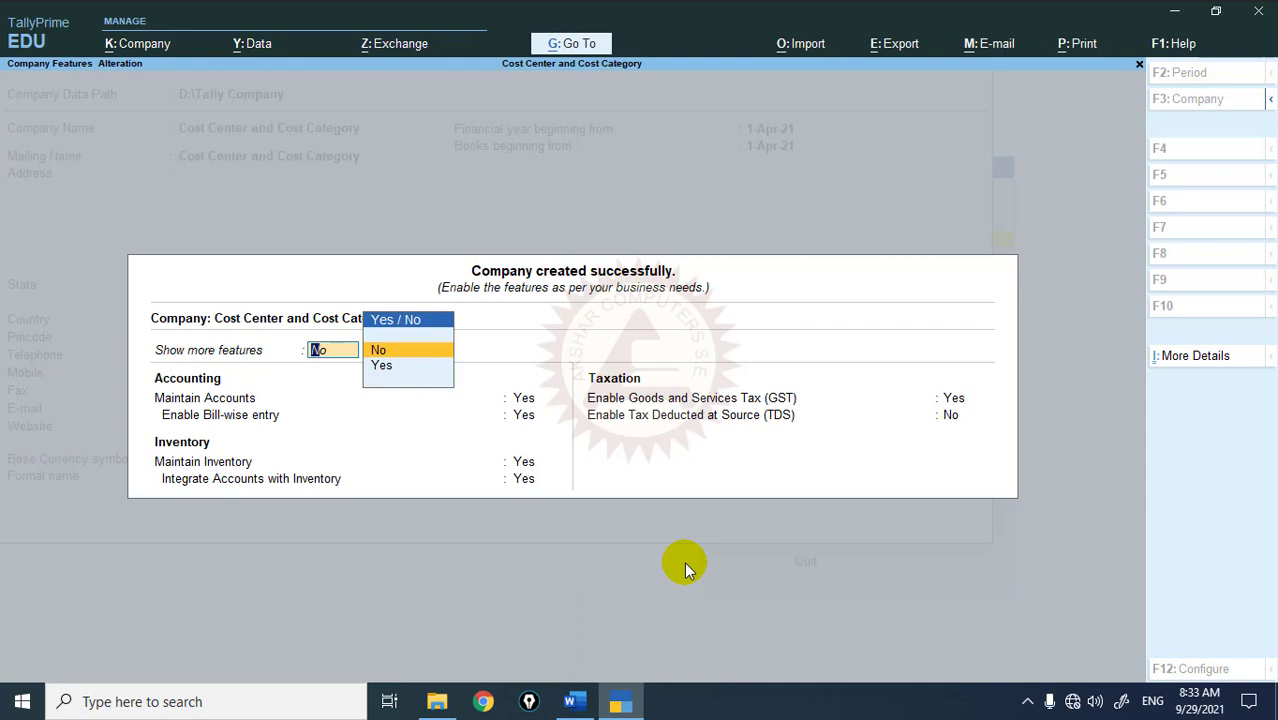
{"action": "type", "text": "y"}
{"action": "key", "text": "Return"}
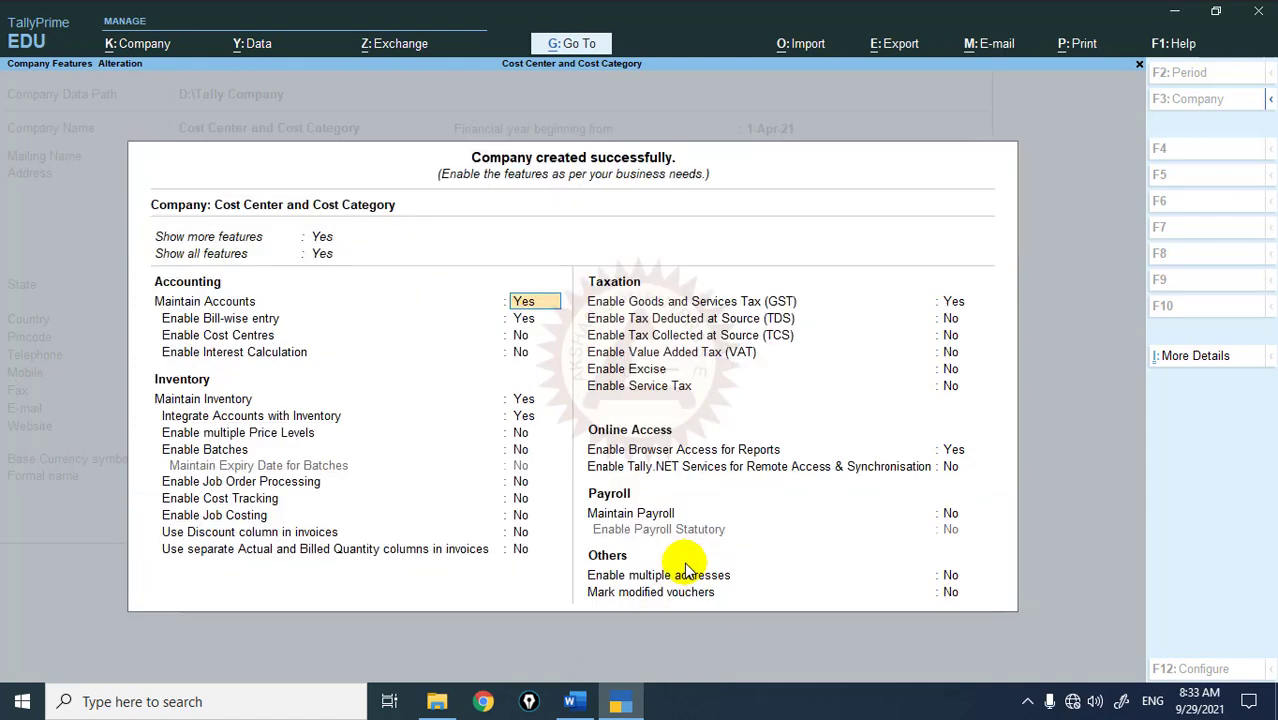
{"action": "key", "text": "Return"}
{"action": "key", "text": "Return"}
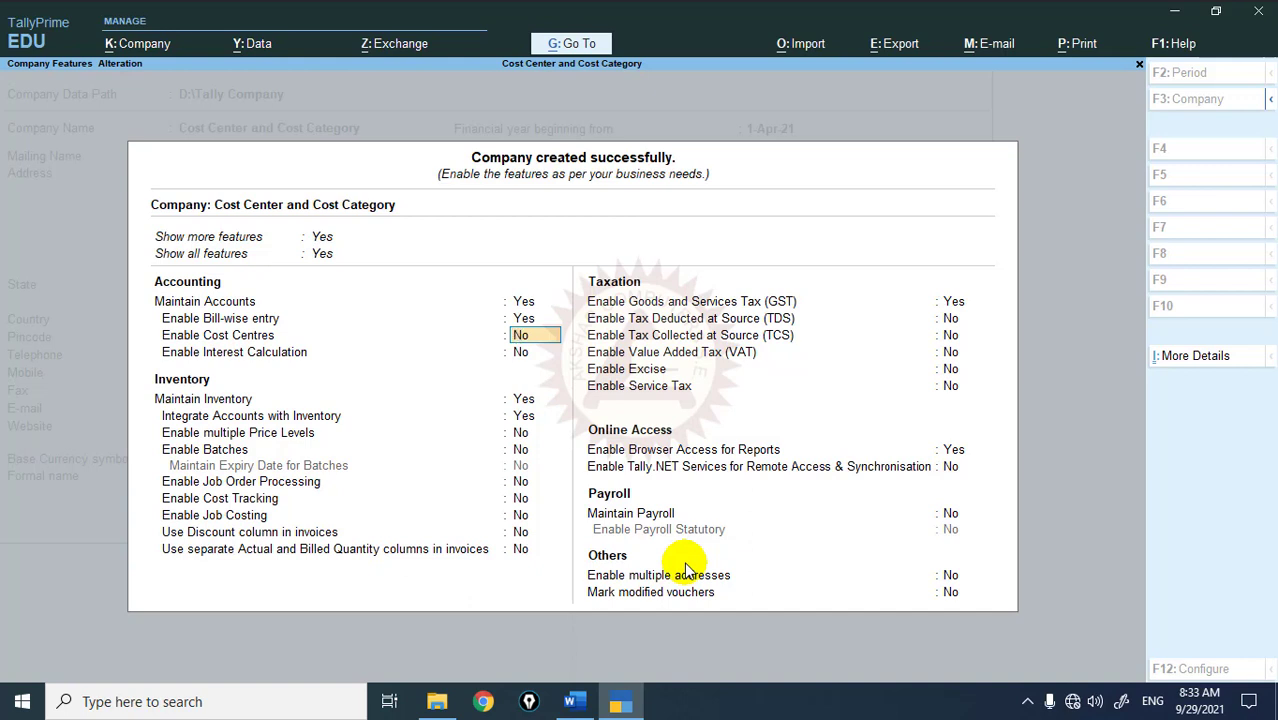
{"action": "type", "text": "y"}
{"action": "key", "text": "Return"}
Disable Maintain Inventory and Goods and Services Tax (GST) in the company features
{"action": "key", "text": "ctrl"}
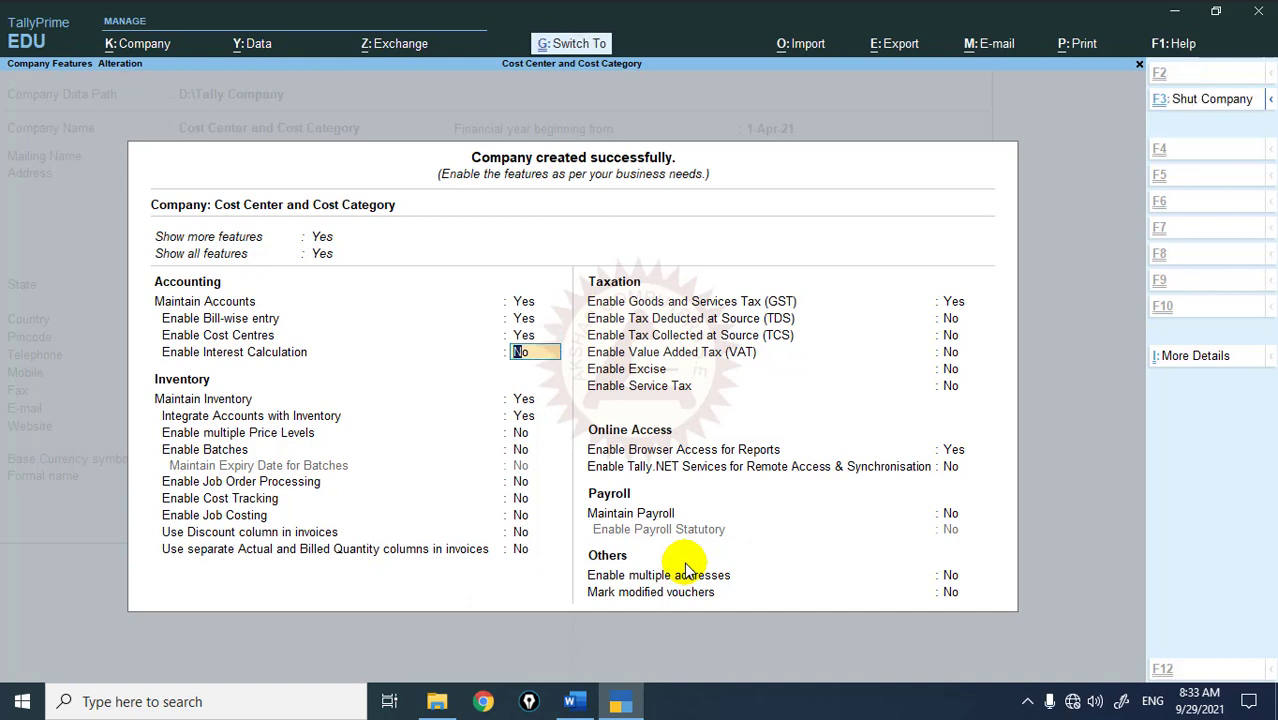
{"action": "key", "text": "Return"}
{"action": "key", "text": "Return"}
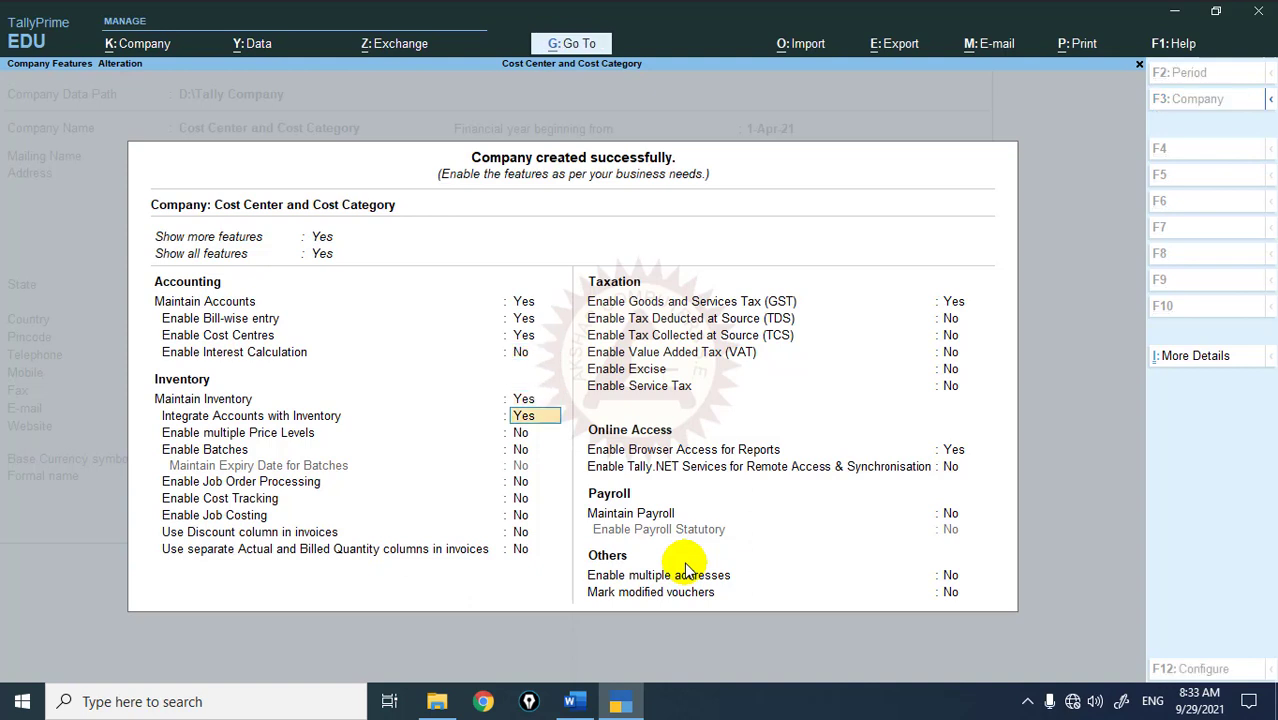
{"action": "key", "text": "Up"}
{"action": "type", "text": "n"}
{"action": "key", "text": "Return"}
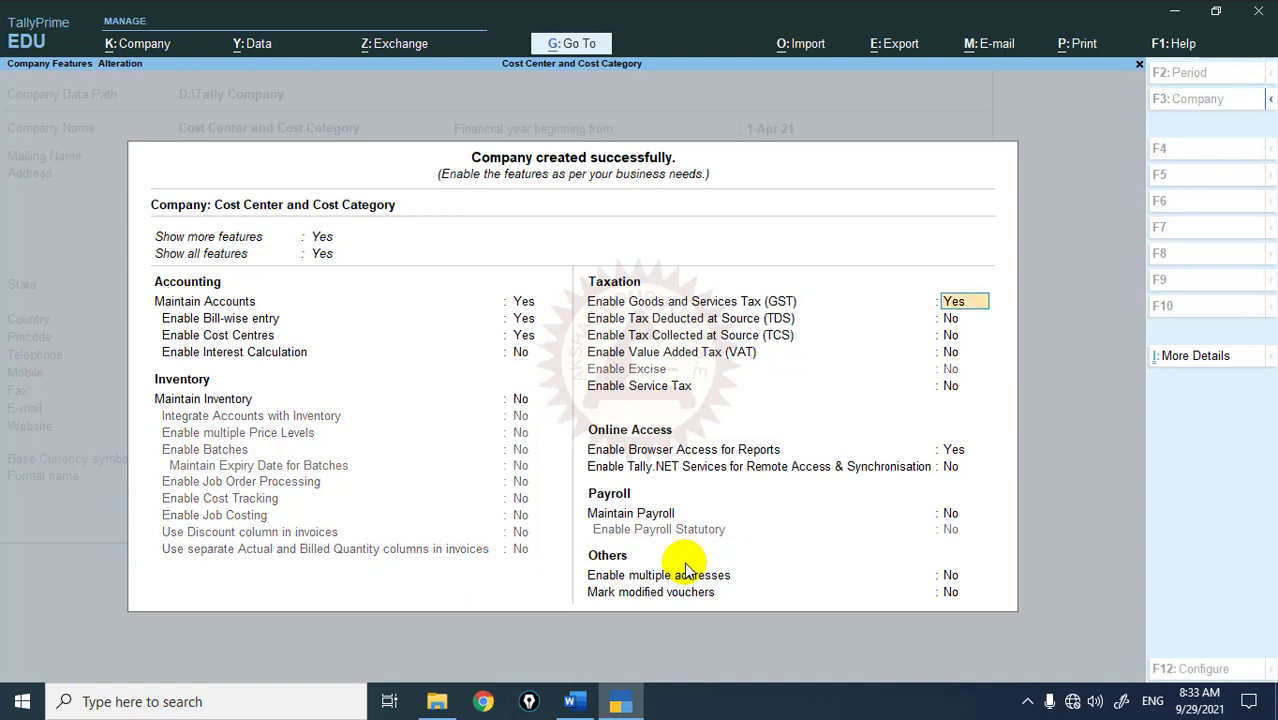
{"action": "type", "text": "n"}
{"action": "key", "text": "Return"}
{"action": "key", "text": "Return"}
{"action": "key", "text": "Return"}
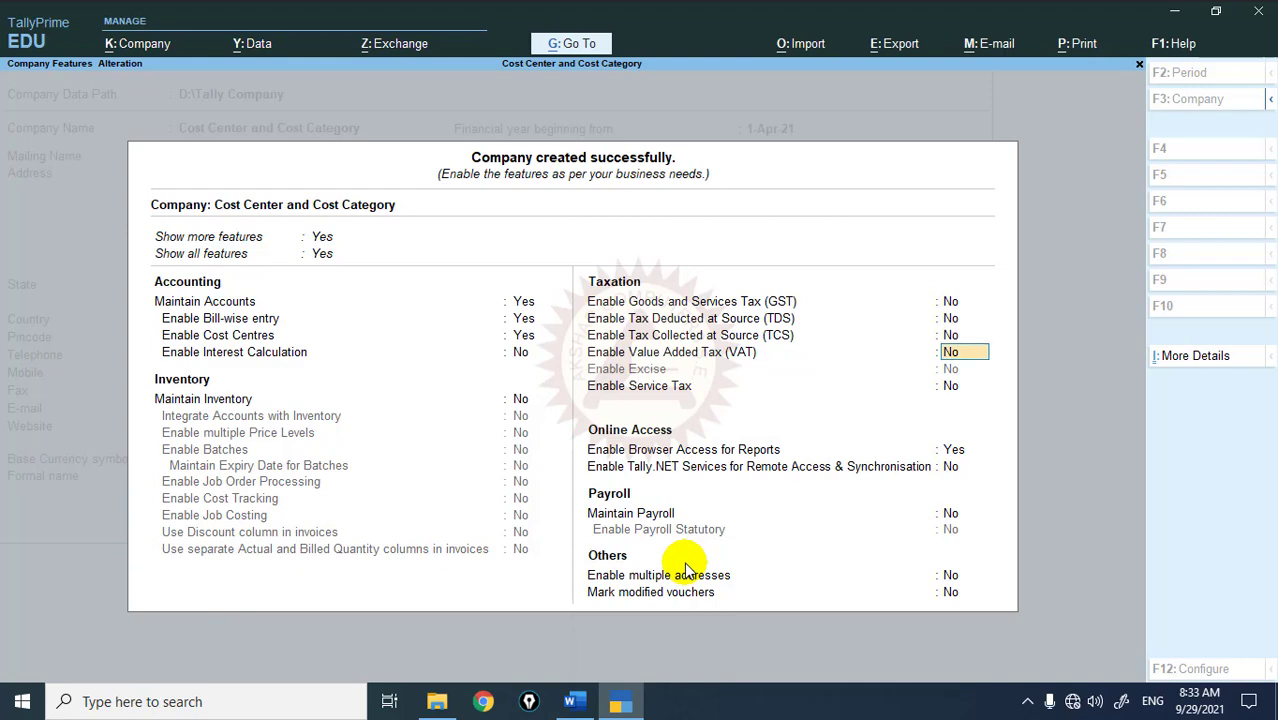
Disable Browser Access for Reports and save the company features
{"action": "key", "text": "Return"}
{"action": "key", "text": "Return"}
{"action": "key", "text": "Up"}
{"action": "type", "text": "n"}
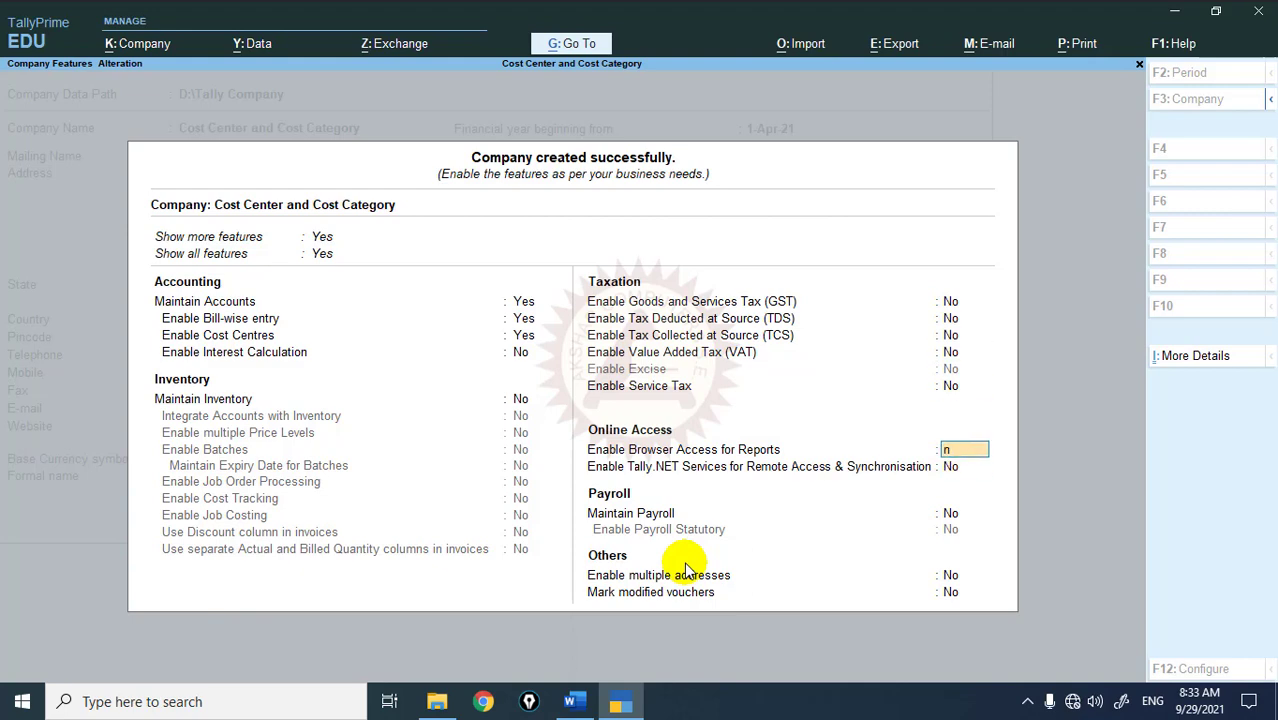
{"action": "key", "text": "Return"}
{"action": "key", "text": "Return"}
{"action": "key", "text": "ctrl+a"}
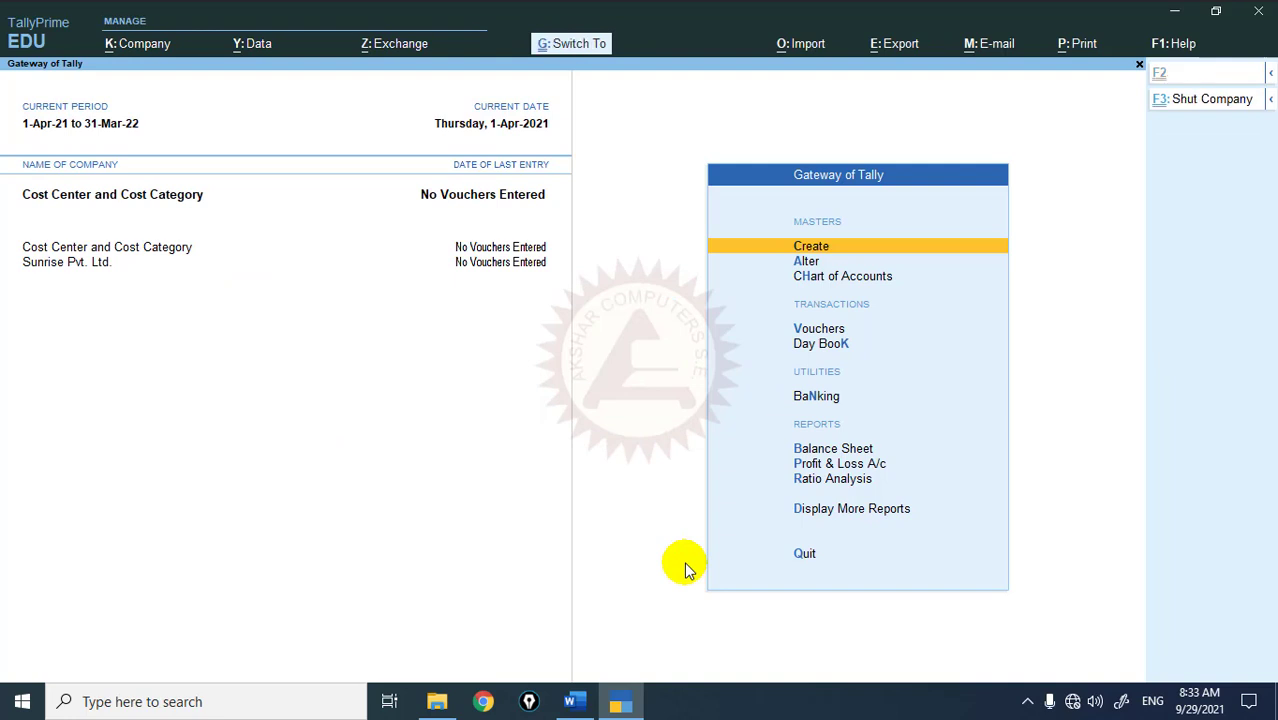
Shut the company Sunrise Pvt. Ltd
{"action": "key", "text": "ctrl+F3"}
{"action": "key", "text": "Down"}
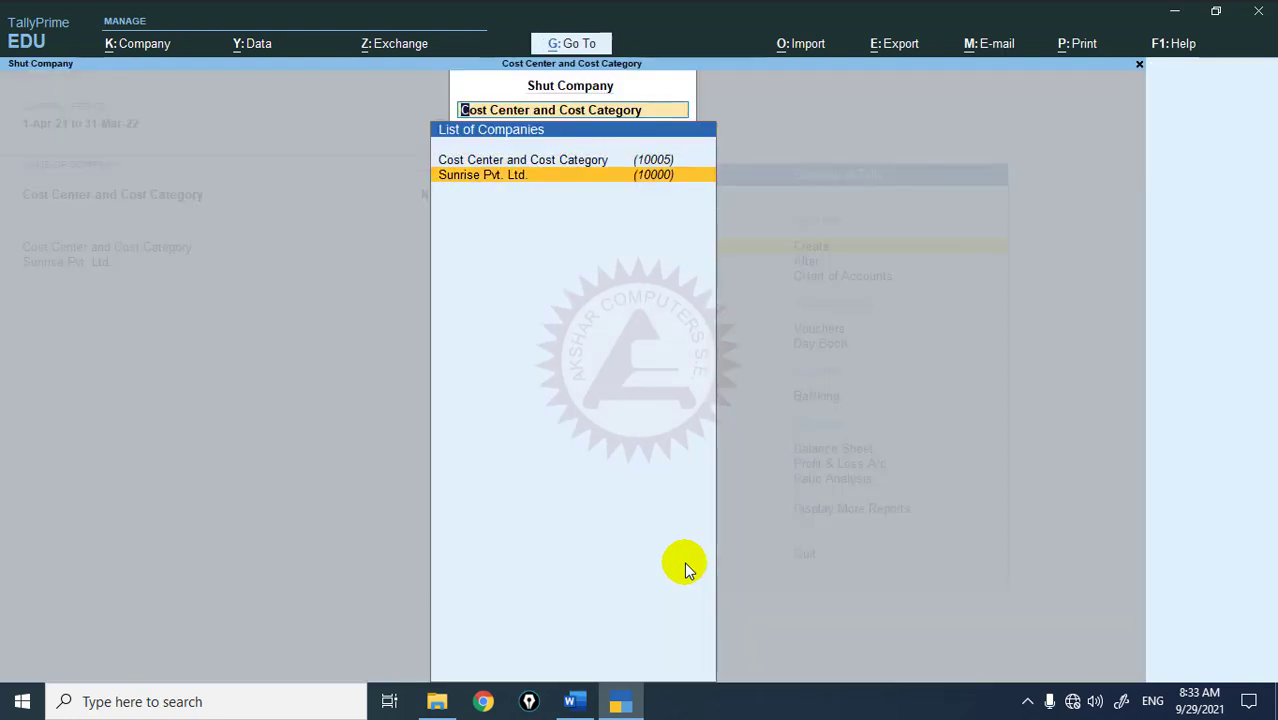
{"action": "key", "text": "Return"}
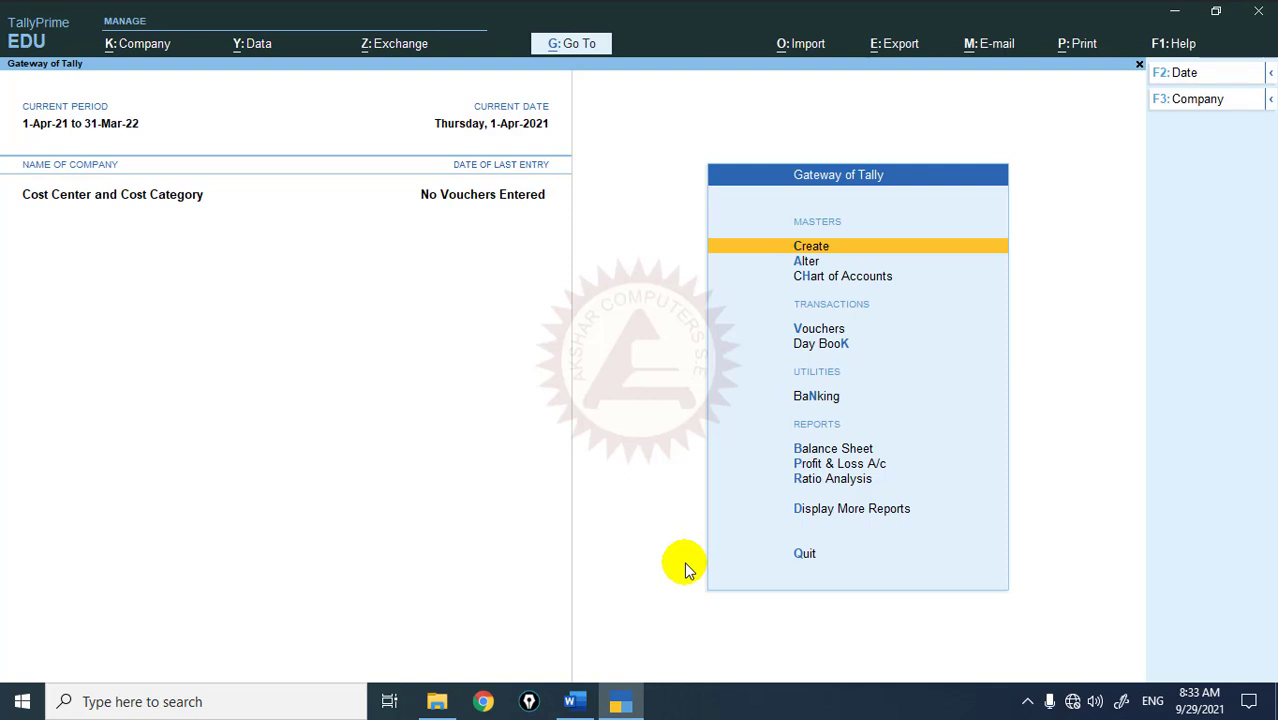
Examine the list of masters available for creation from the Gateway of Tally, and close it
{"action": "key", "text": "Return"}
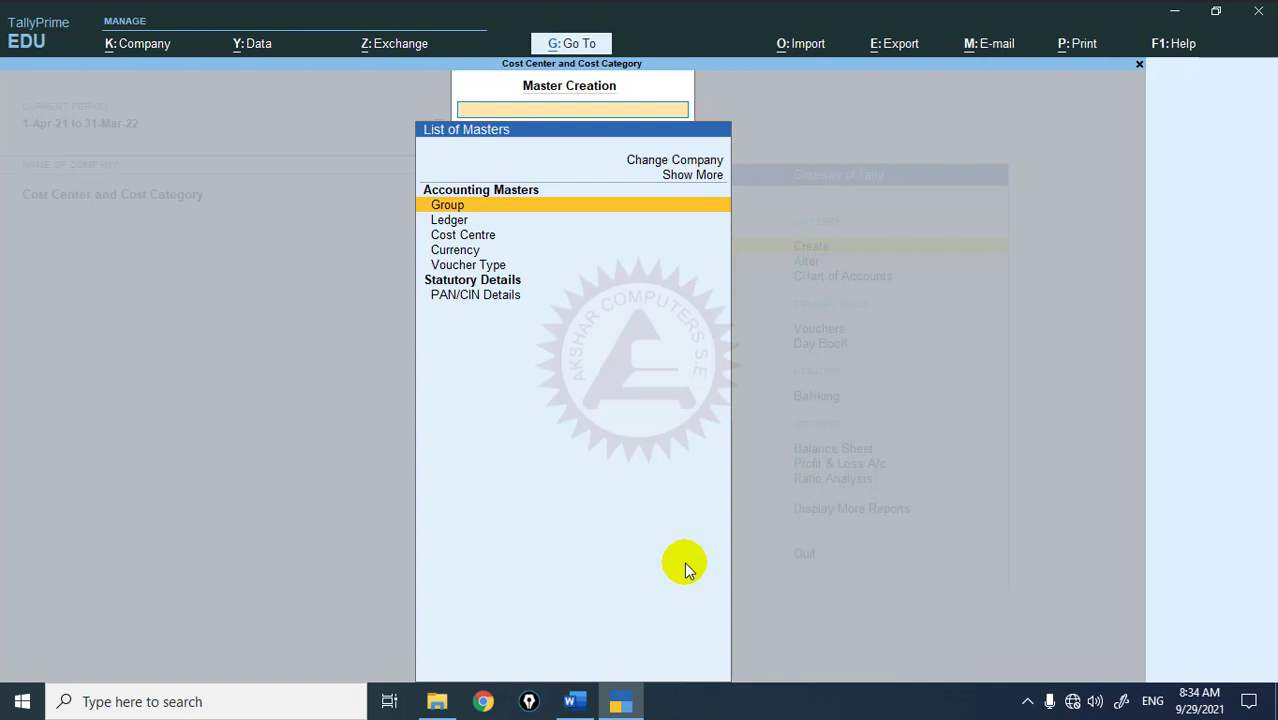
{"action": "left_click", "coordinate": [686, 570]}
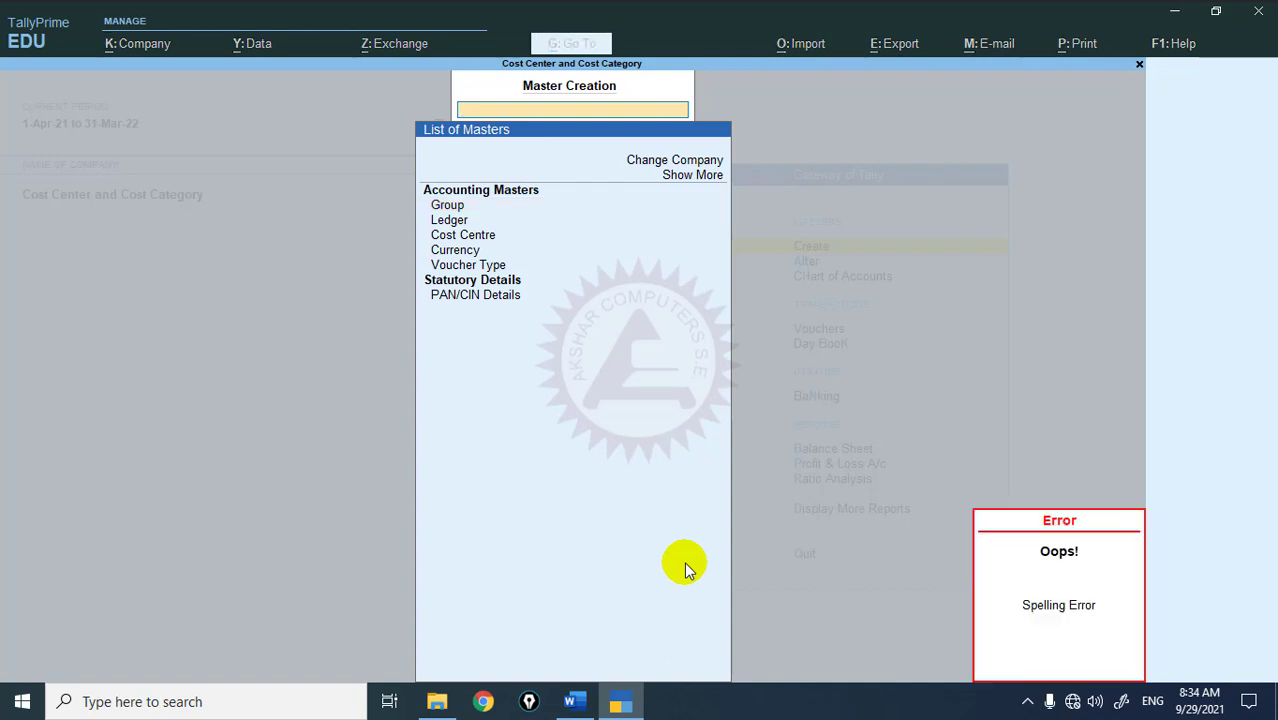
{"action": "key", "text": "Escape"}
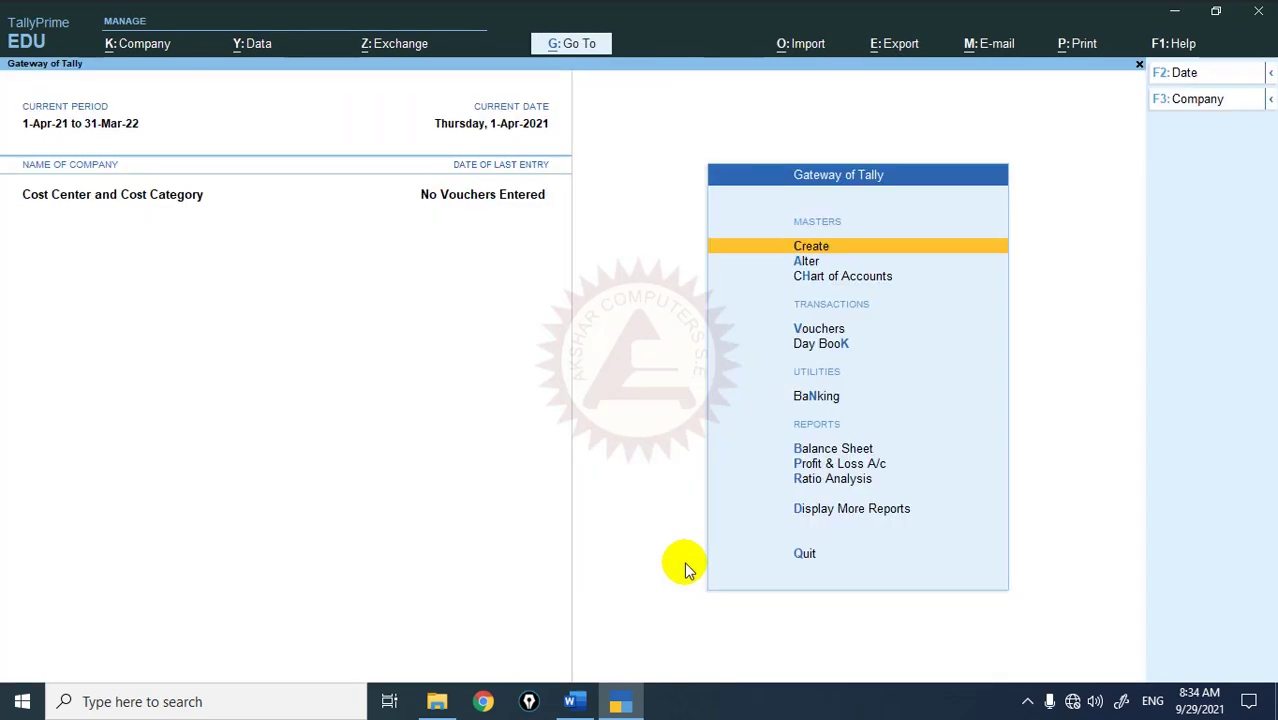
Examine the masters offered by Create Master through Go To, and close the list
{"action": "key", "text": "alt+g"}
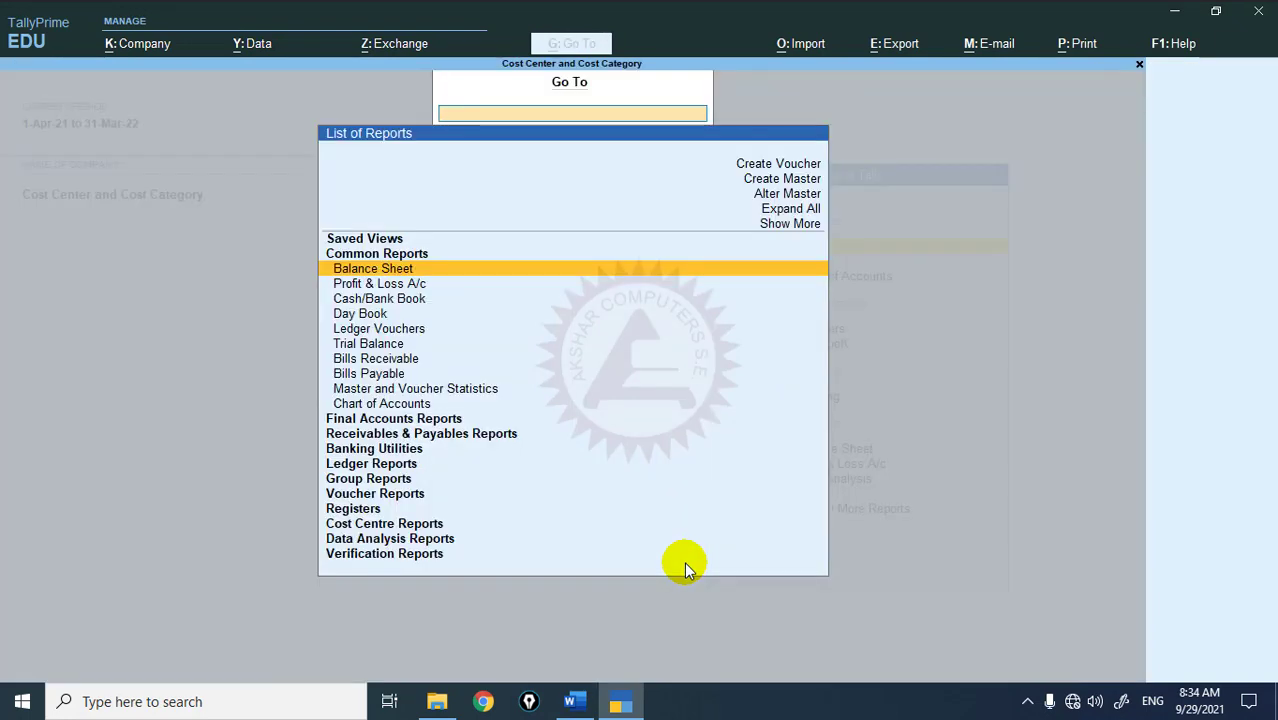
{"action": "key", "text": "Up"}
{"action": "key", "text": "Up"}
{"action": "key", "text": "Up"}
{"action": "key", "text": "Up"}
{"action": "key", "text": "Up"}
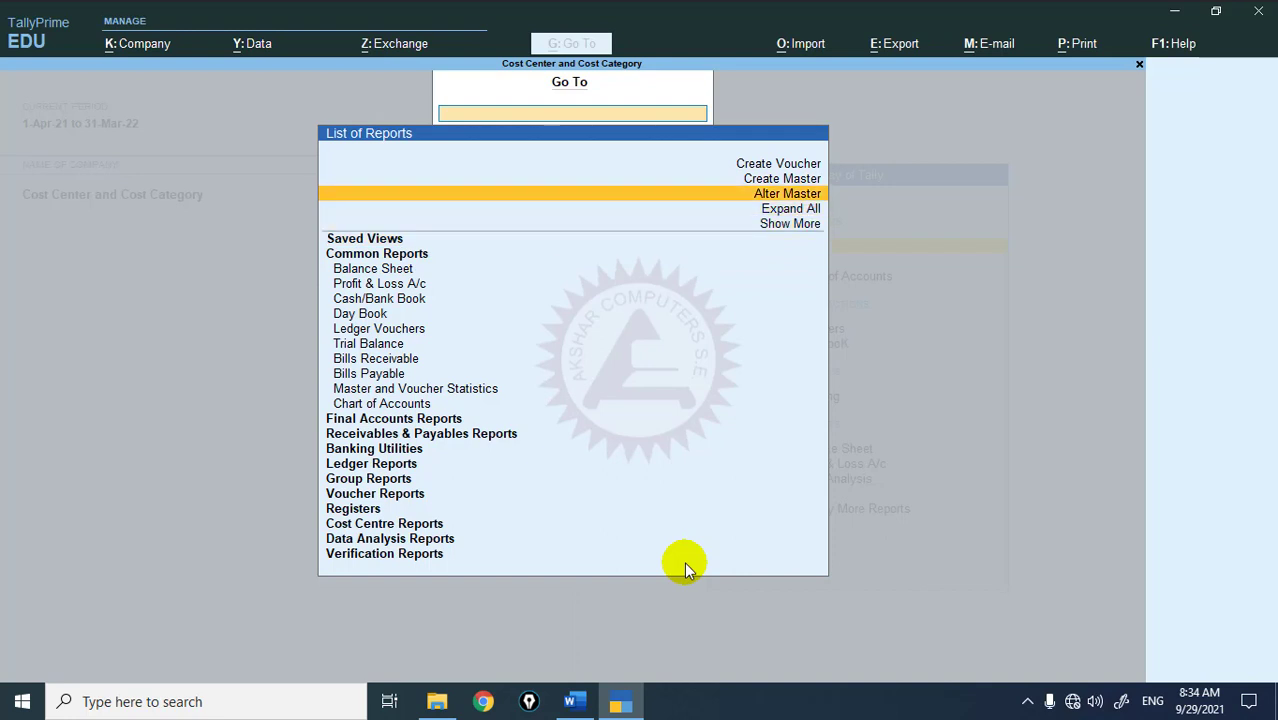
{"action": "key", "text": "Up"}
{"action": "key", "text": "Return"}
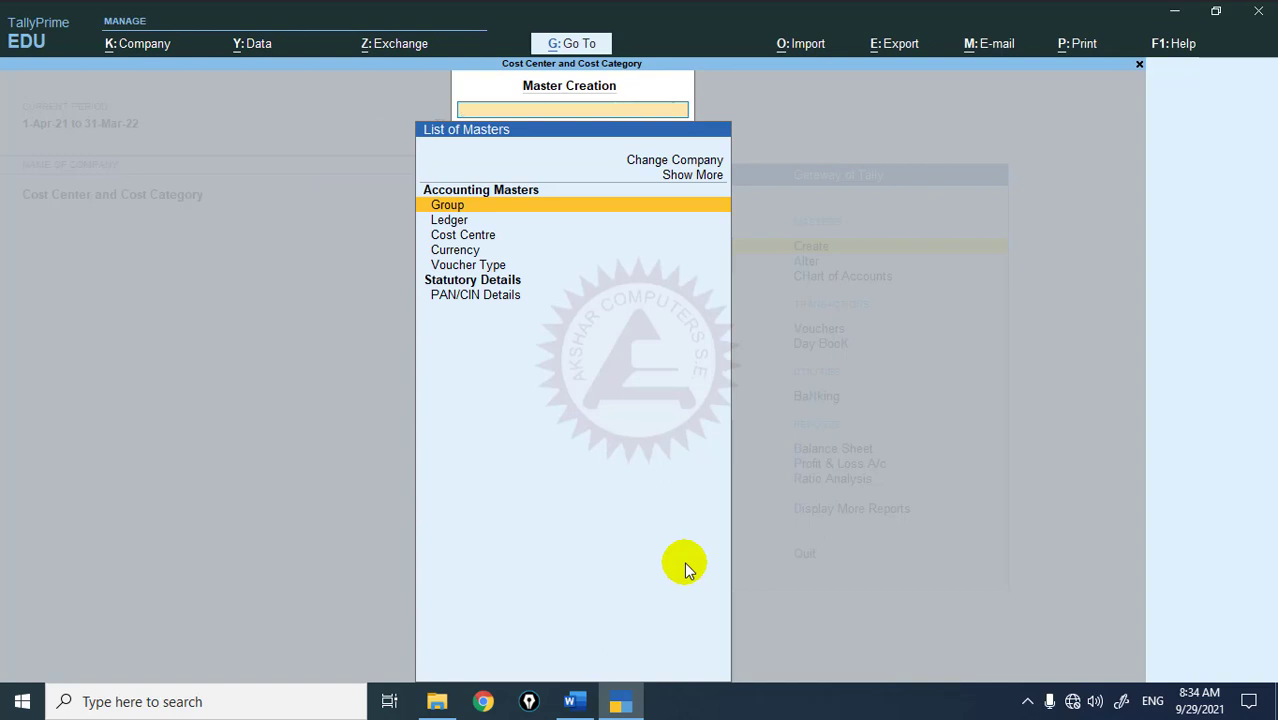
{"action": "key", "text": "Escape"}
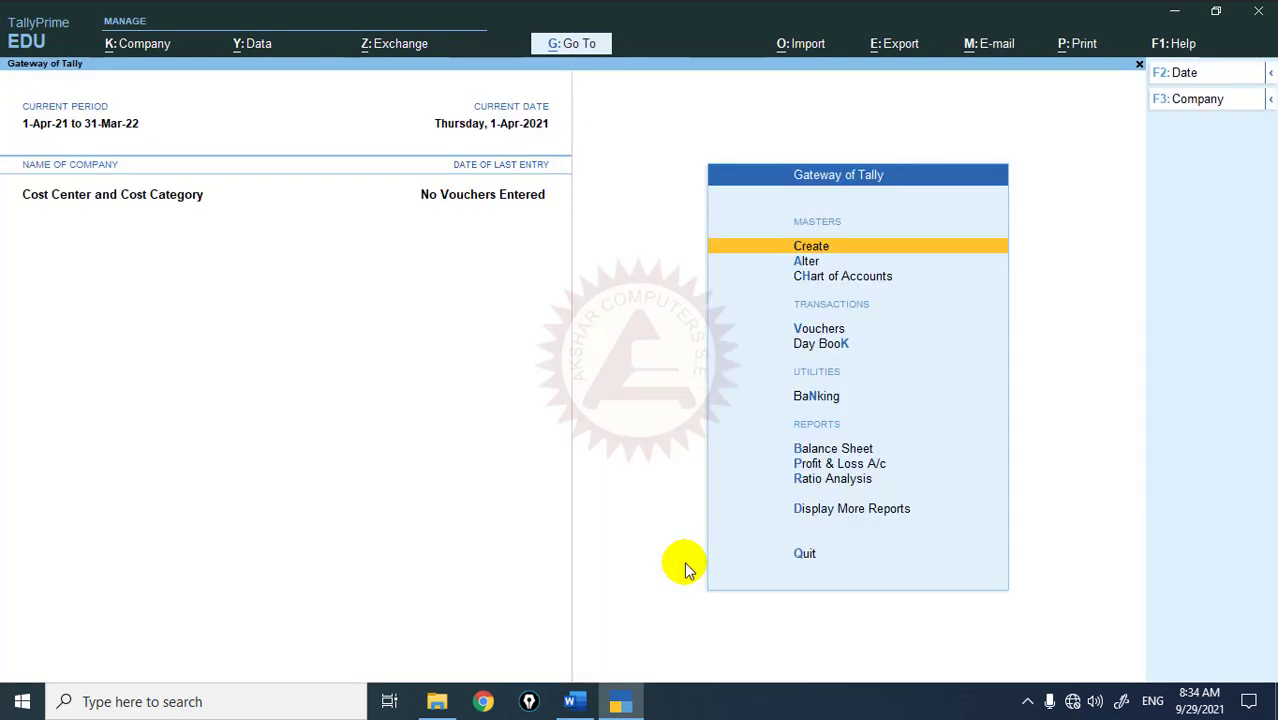
Compare the masters offered by the Gateway's Create list with those offered by Go To's Create Master, and return to the Gateway
{"action": "key", "text": "Return"}
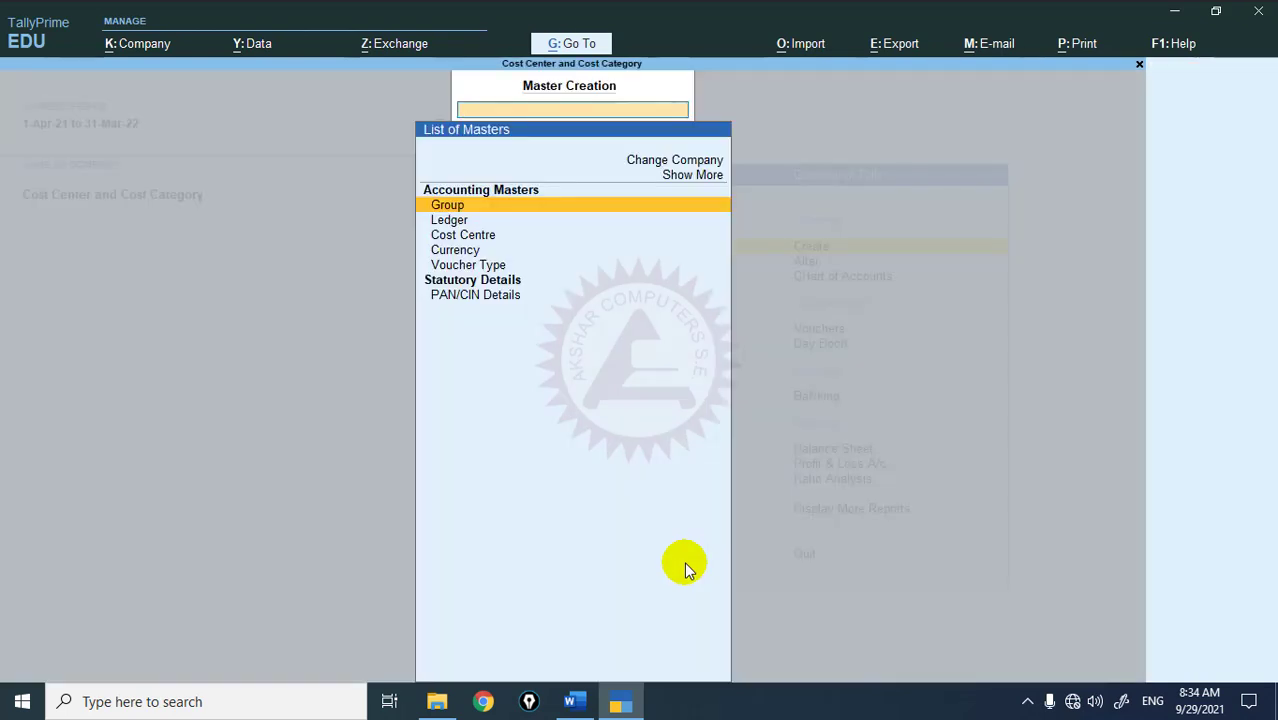
{"action": "key", "text": "Escape"}
{"action": "key", "text": "Escape"}
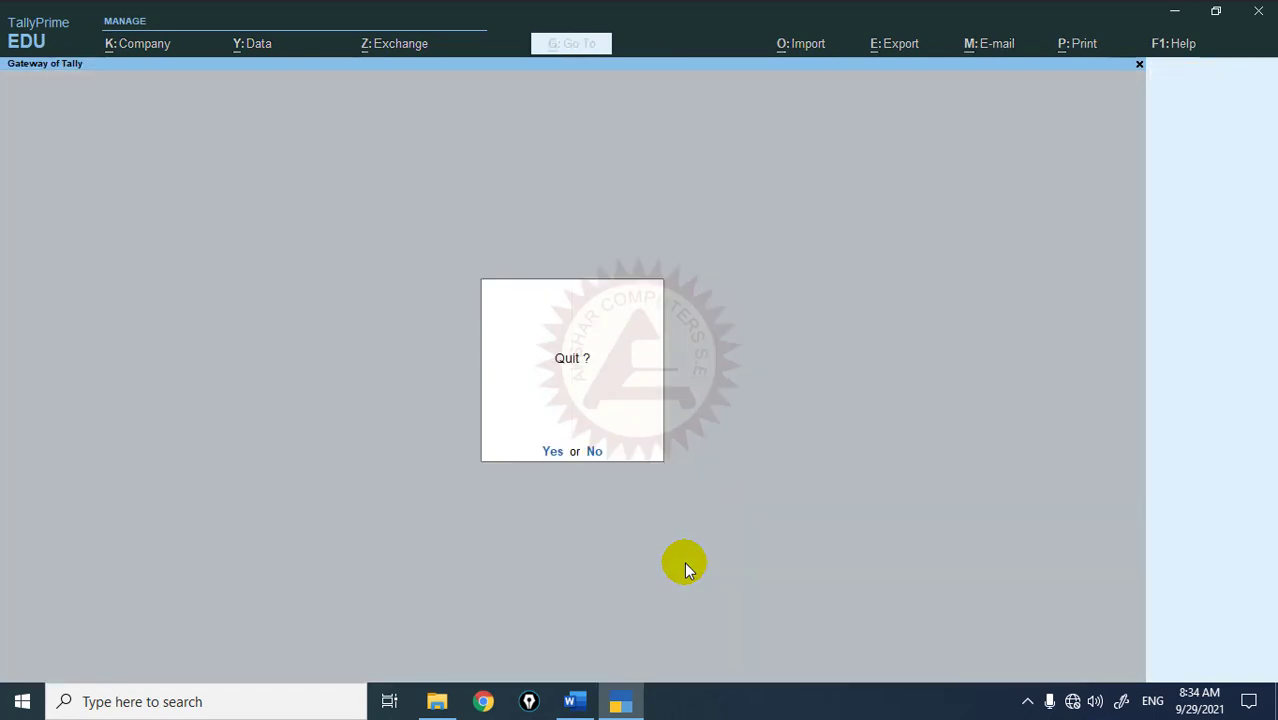
{"action": "key", "text": "Escape"}
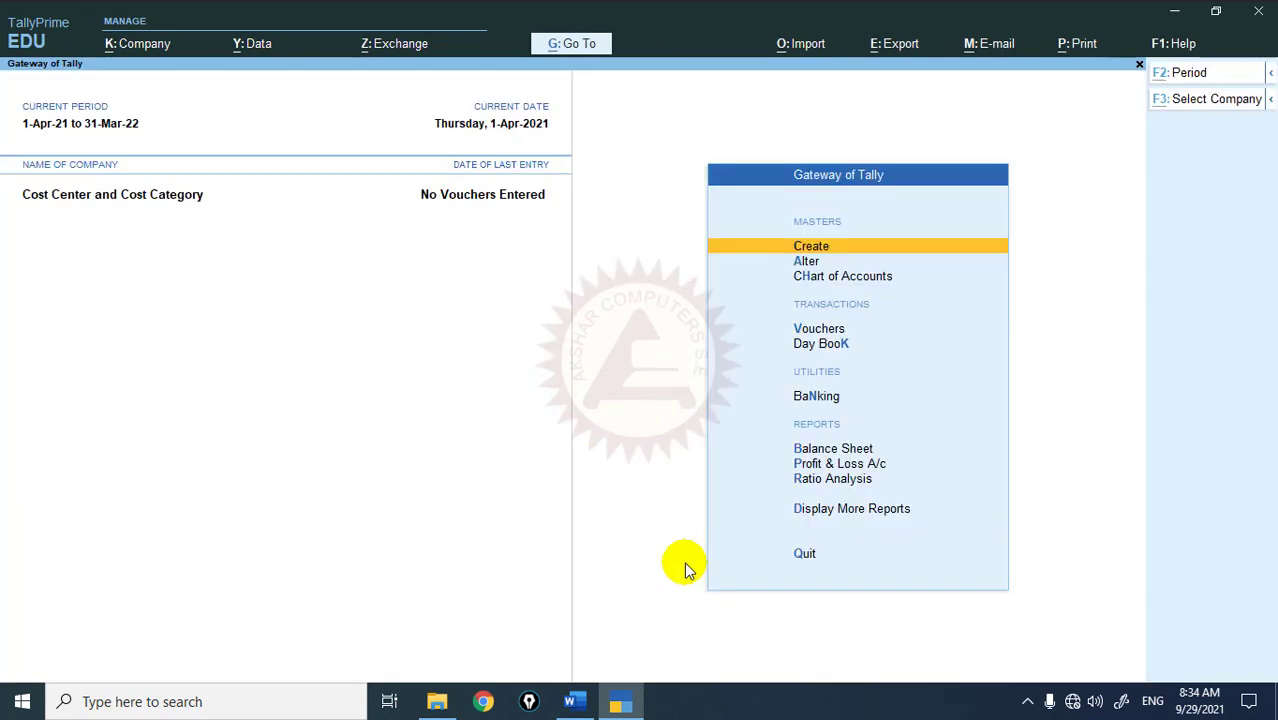
{"action": "key", "text": "alt+g"}
{"action": "key", "text": "Up"}
{"action": "key", "text": "Up"}
{"action": "key", "text": "Up"}
{"action": "key", "text": "Up"}
{"action": "key", "text": "Up"}
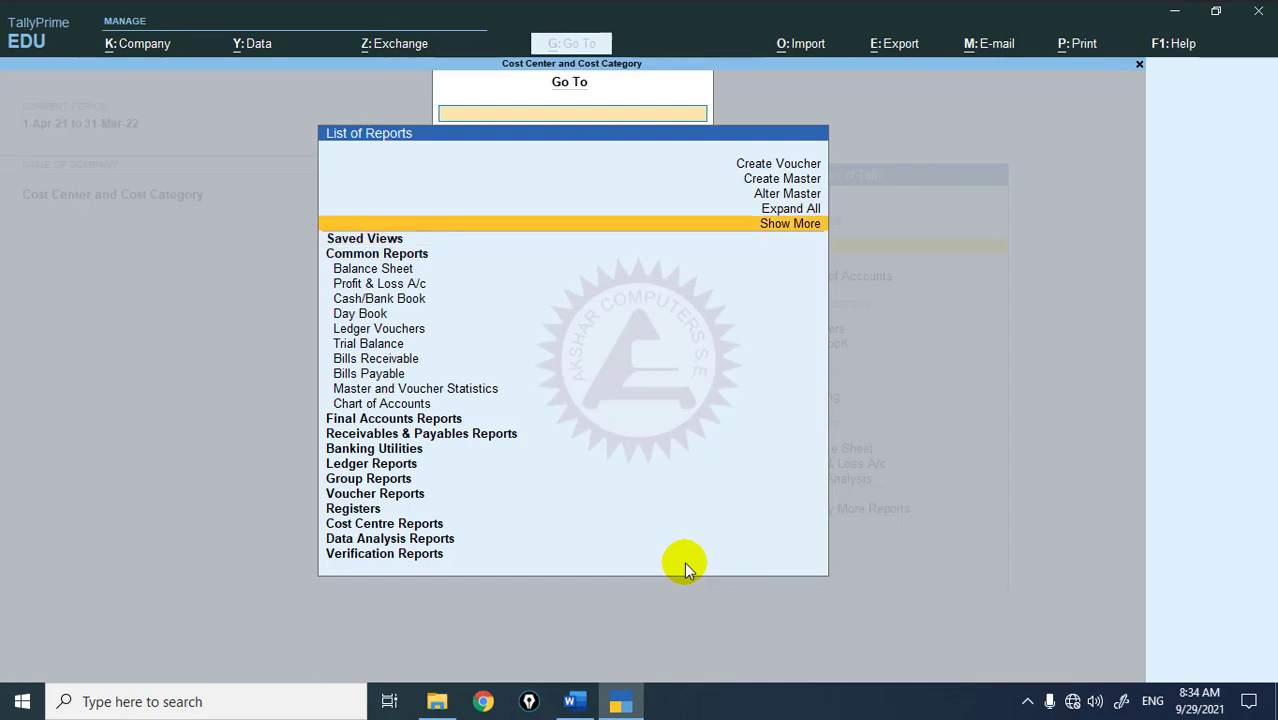
{"action": "key", "text": "Return"}
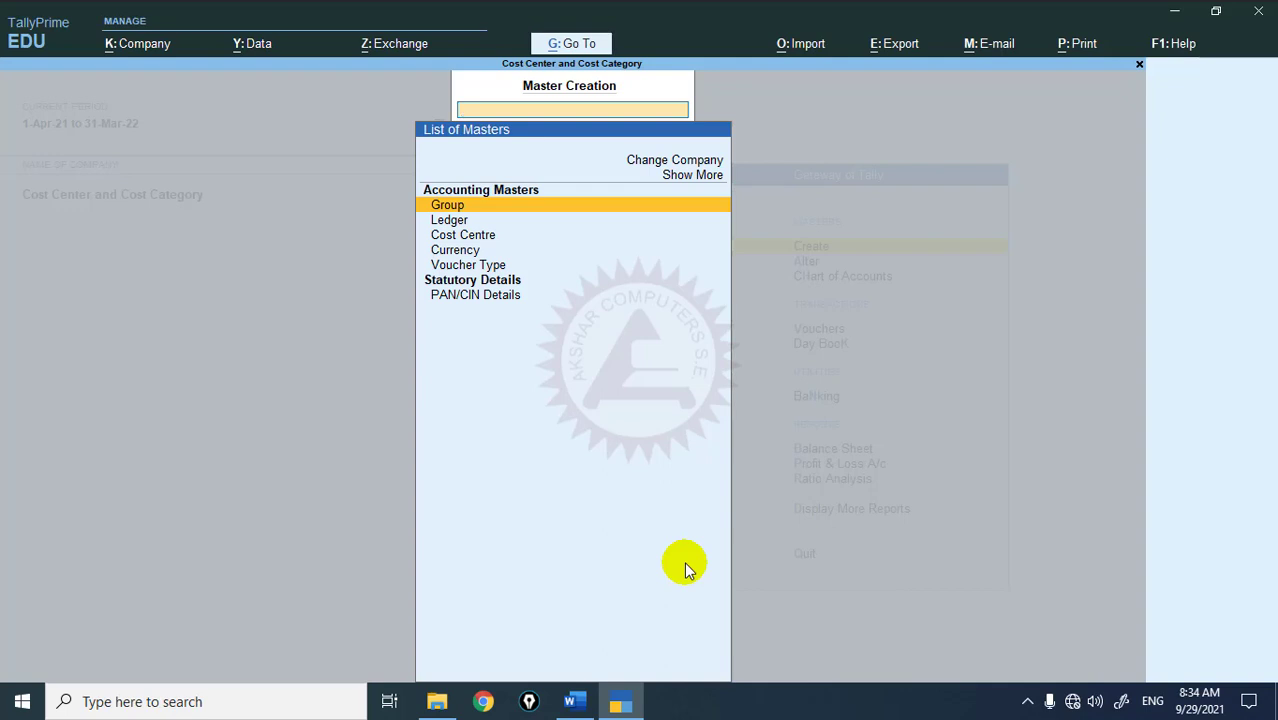
{"action": "key", "text": "Escape"}
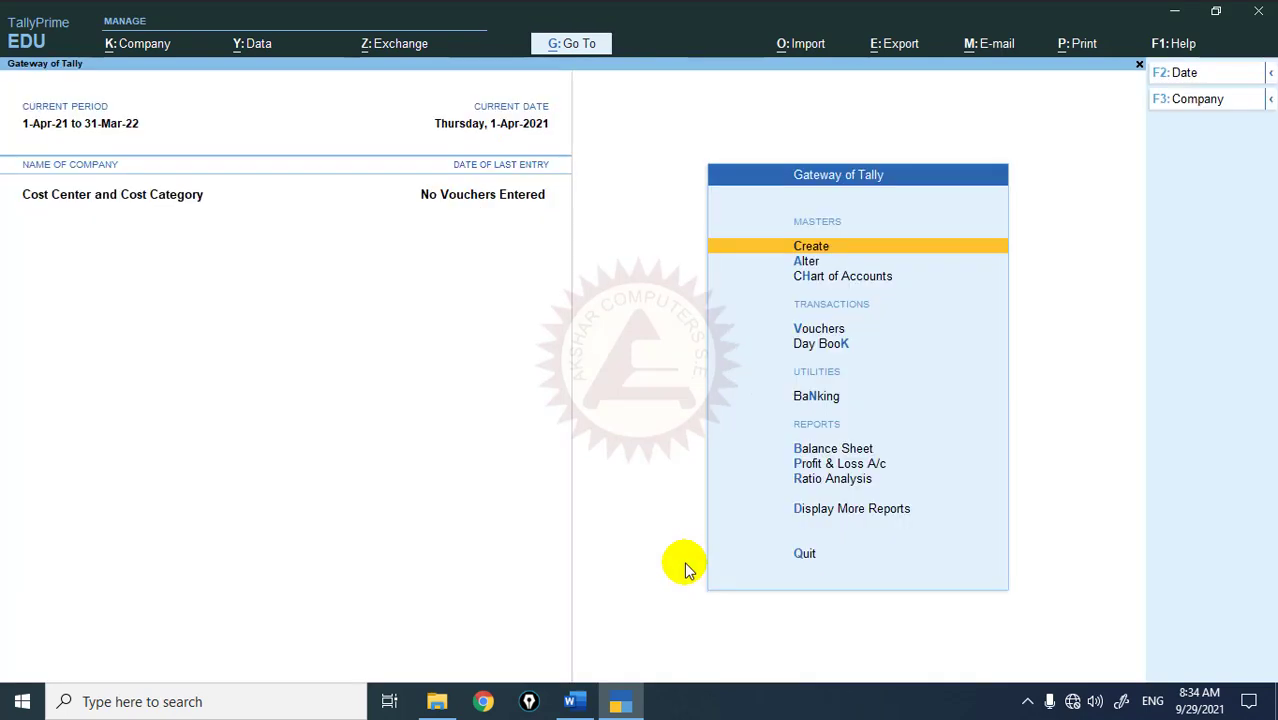
Create a new cost category named Bill Charges that allocates revenue items only, and return to the Gateway
{"action": "key", "text": "Return"}
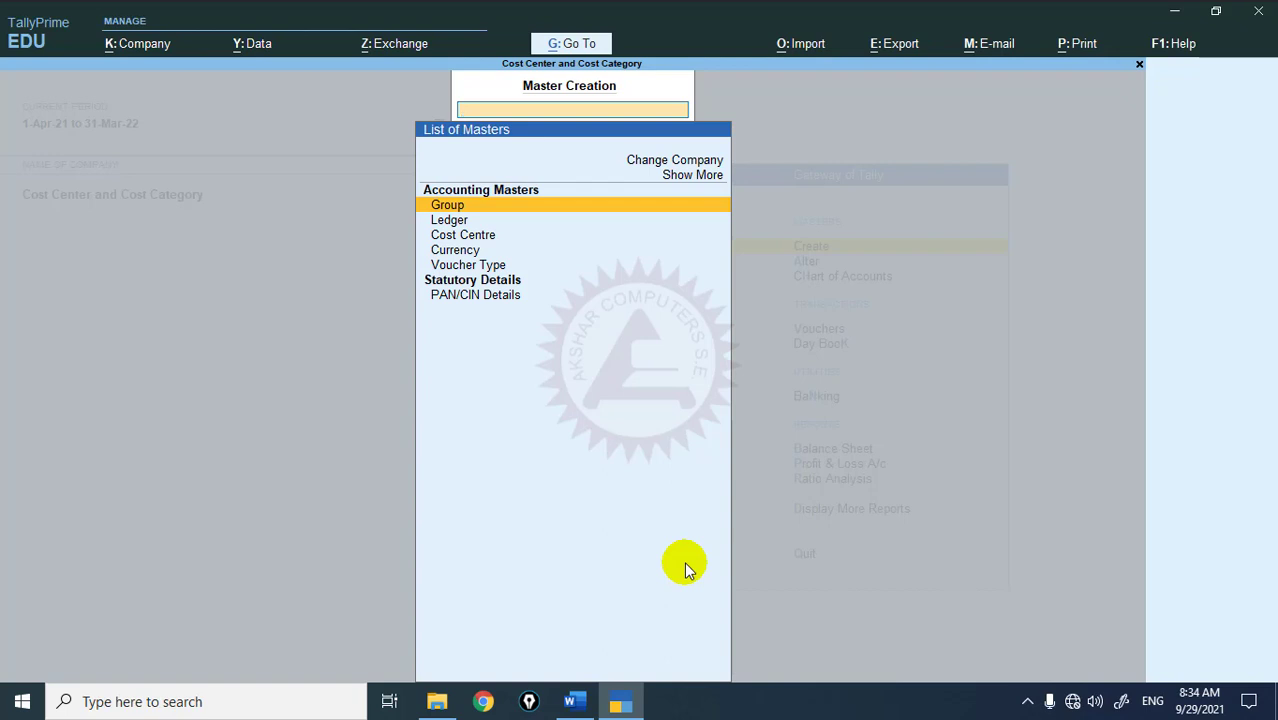
{"action": "type", "text": "C"}
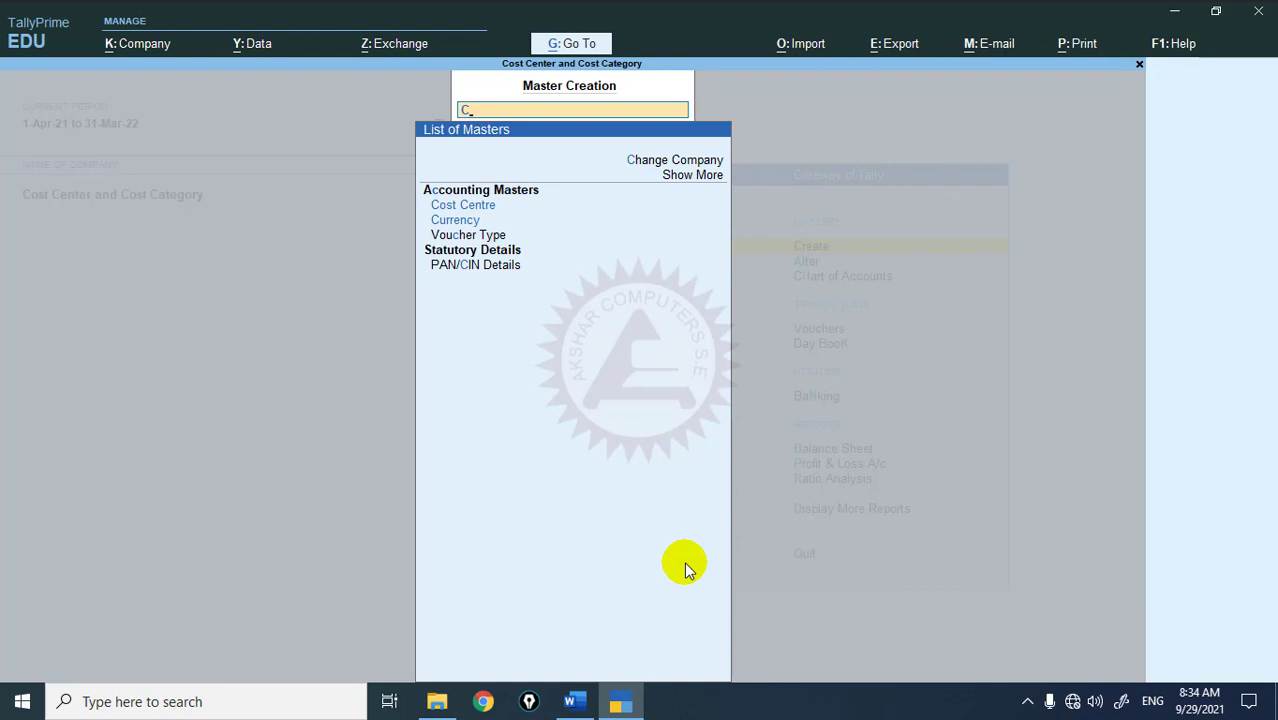
{"action": "type", "text": "ost"}
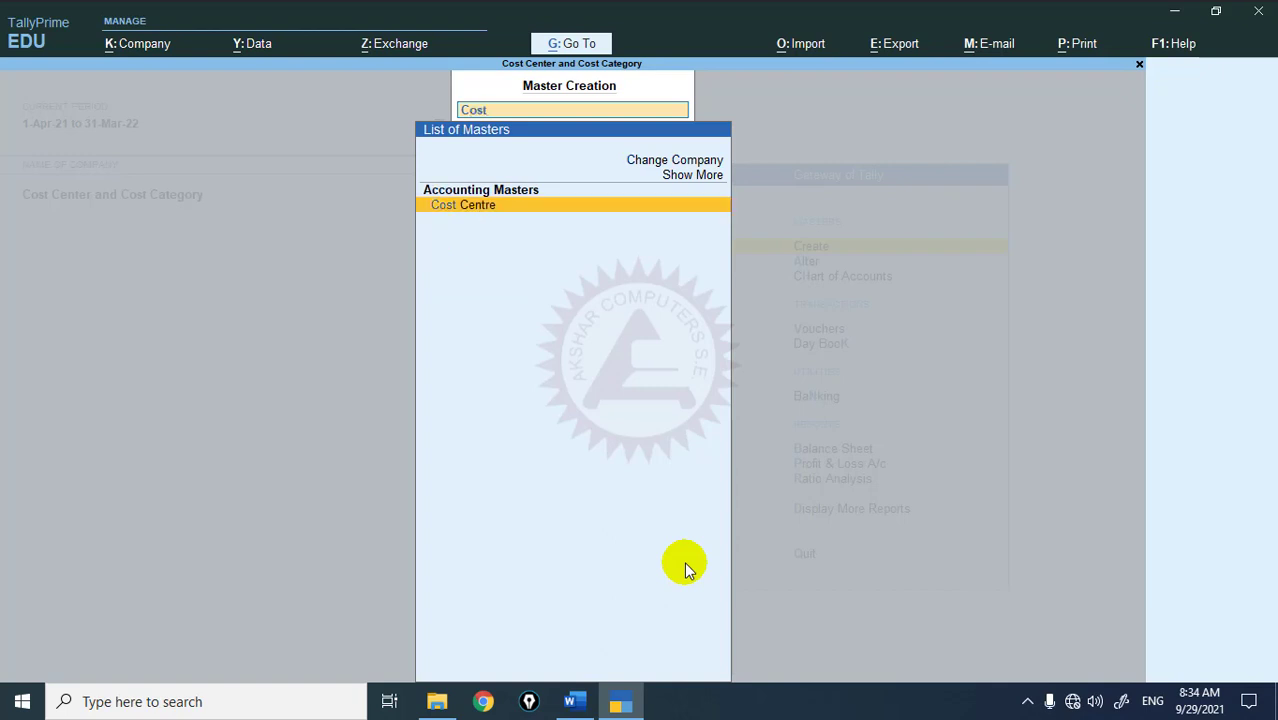
{"action": "type", "text": " Ca"}
{"action": "key", "text": "Return"}
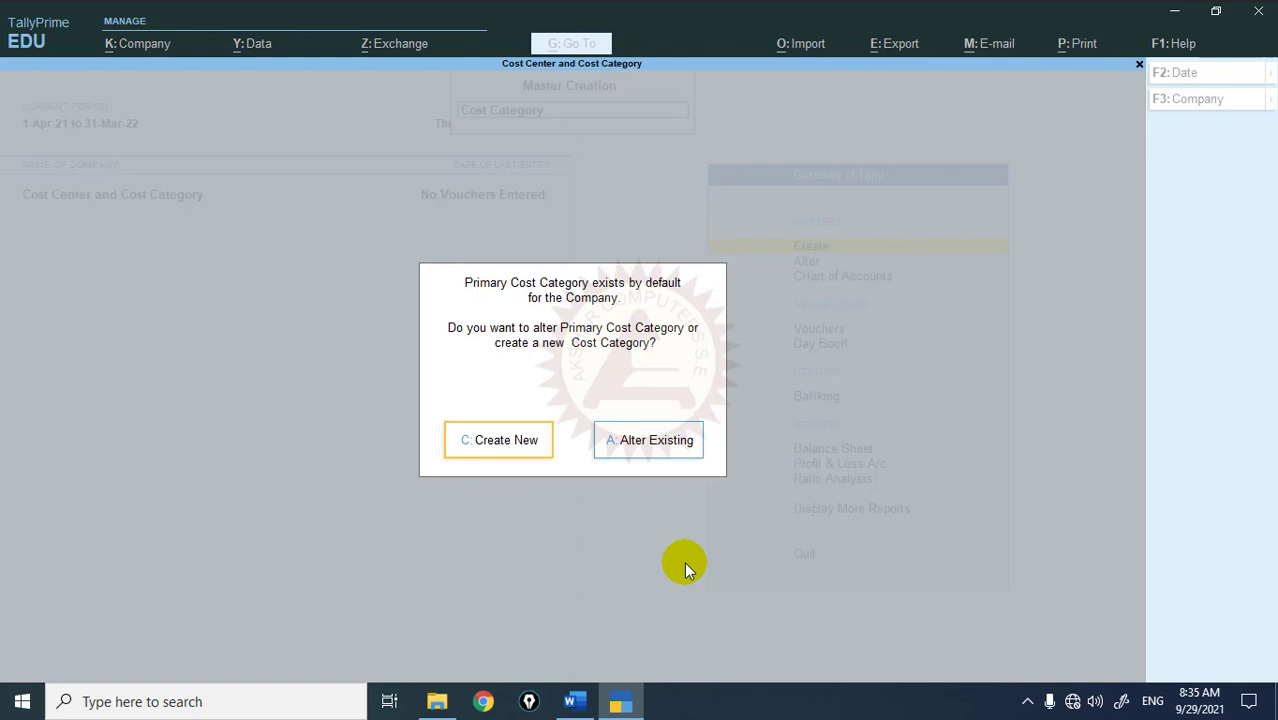
{"action": "type", "text": "c"}
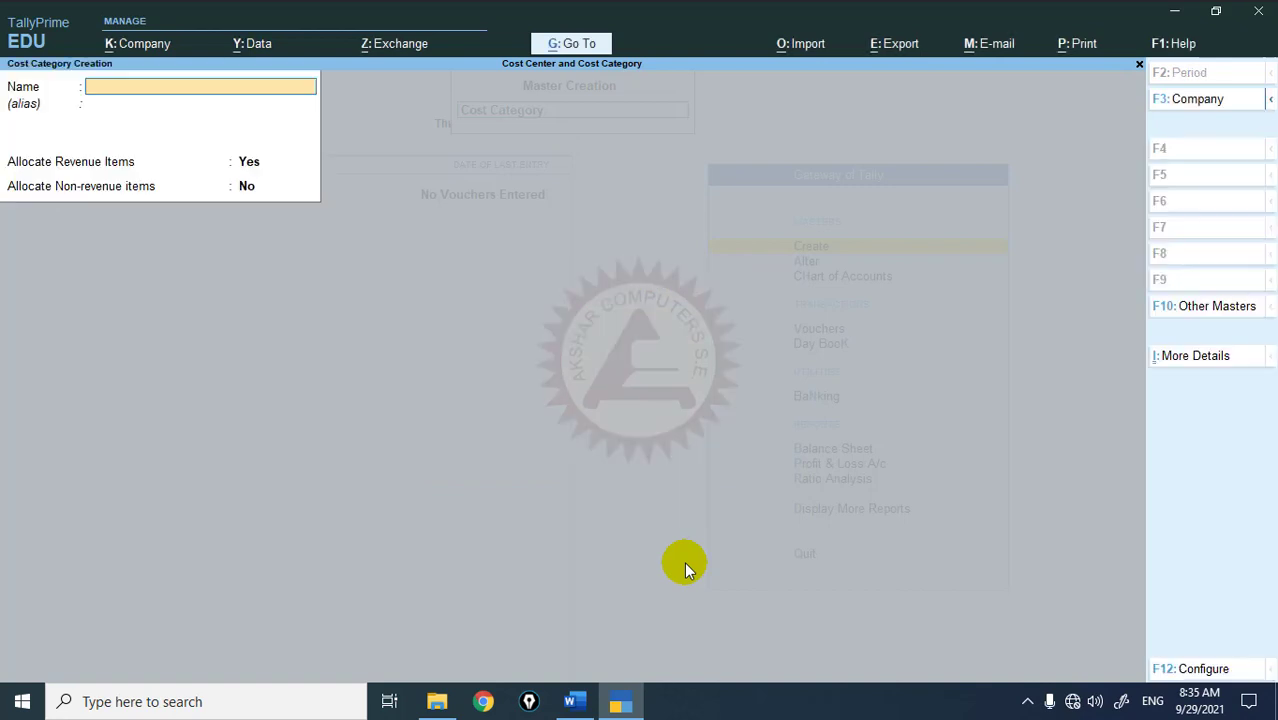
{"action": "type", "text": "Bill Charges"}
{"action": "key", "text": "Return"}
{"action": "key", "text": "Return"}
{"action": "key", "text": "Return"}
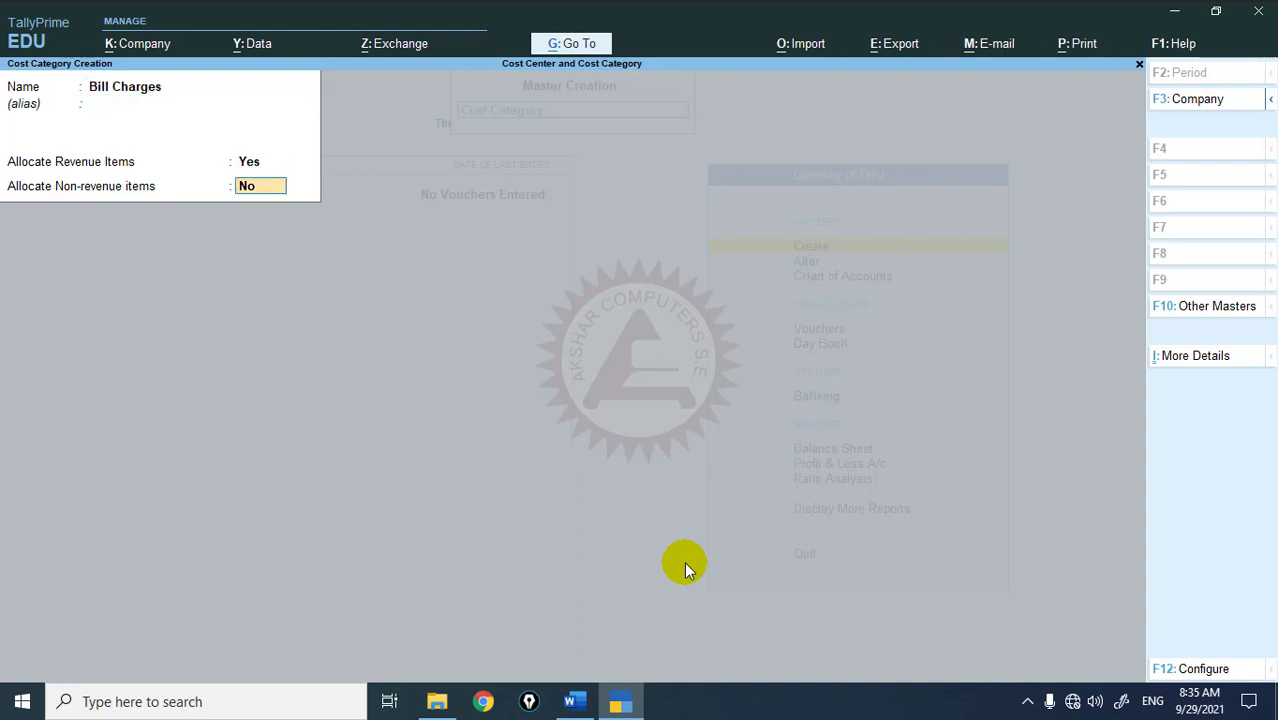
{"action": "key", "text": "Return"}
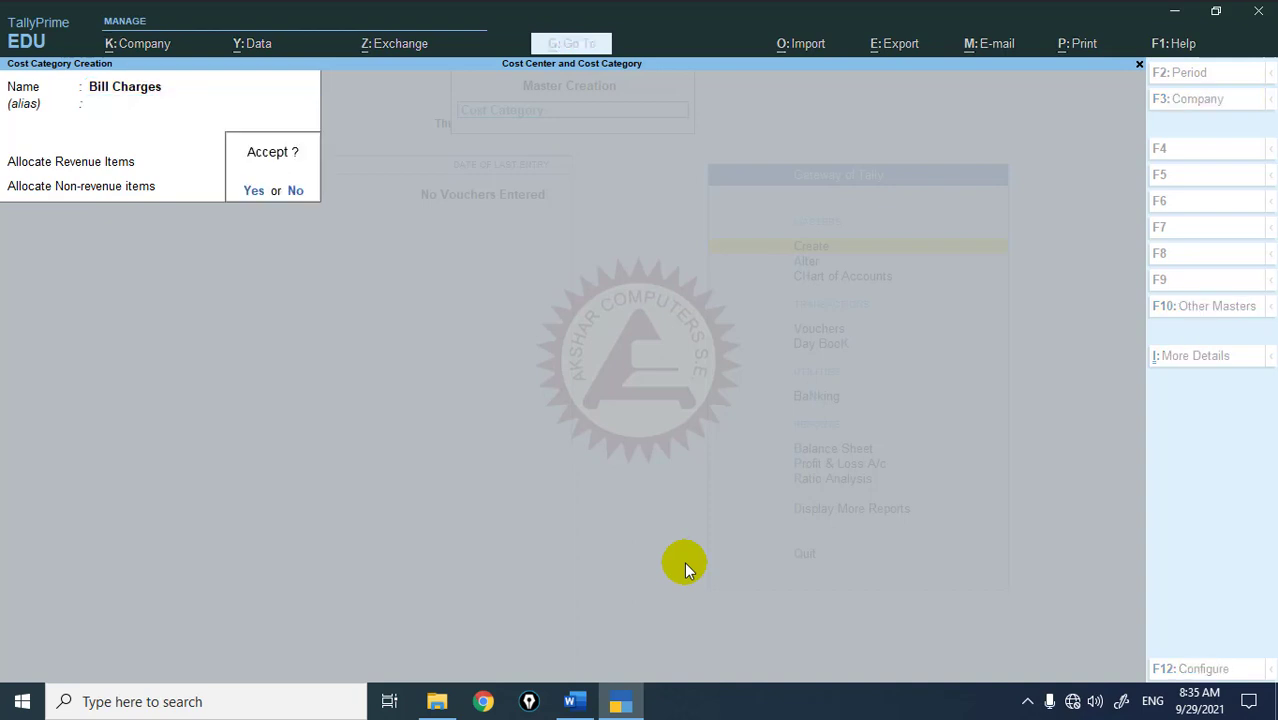
{"action": "key", "text": "Return"}
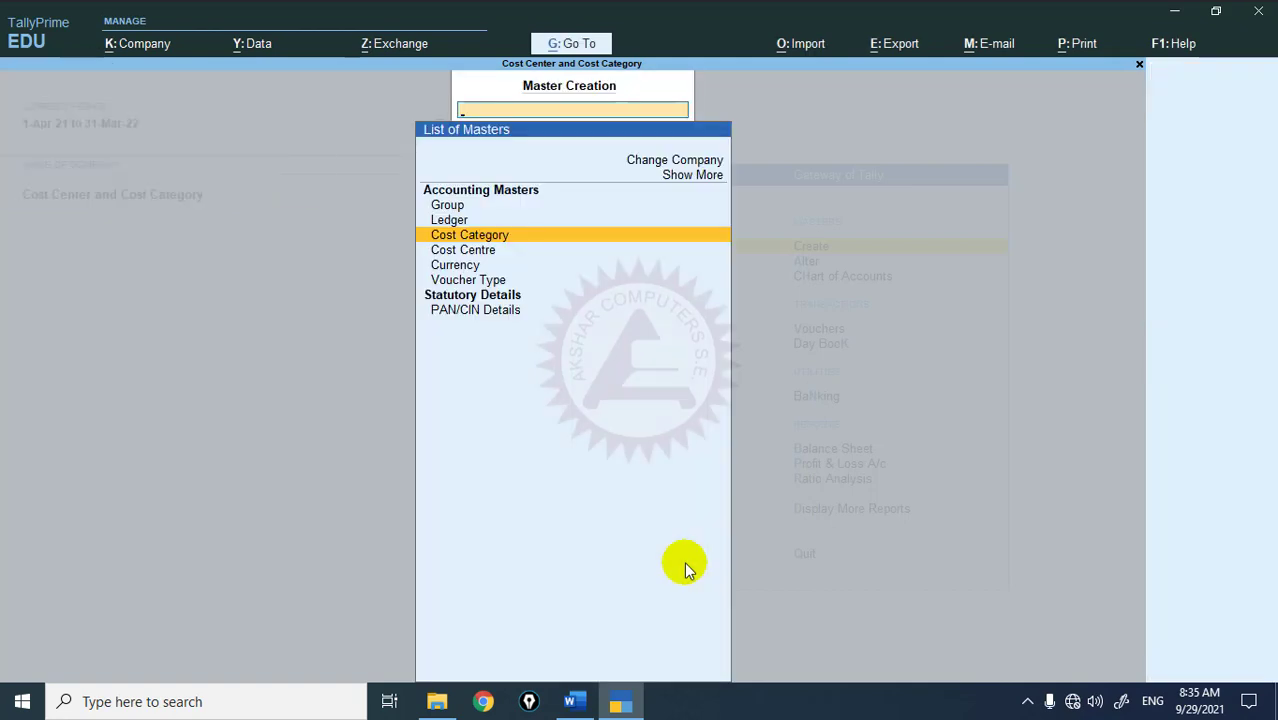
{"action": "key", "text": "Escape"}
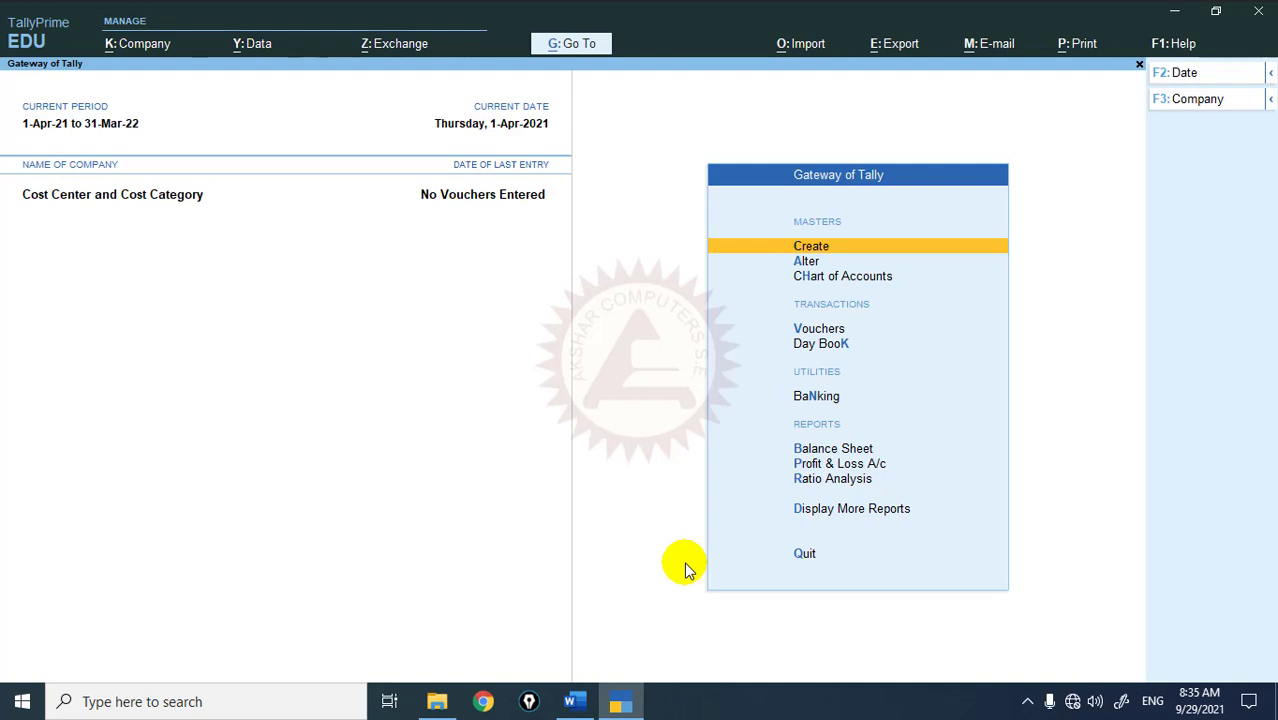
Begin a new cost centre master and assign it to the Bill Charges category
{"action": "key", "text": "Return"}
{"action": "key", "text": "Down"}
{"action": "key", "text": "Down"}
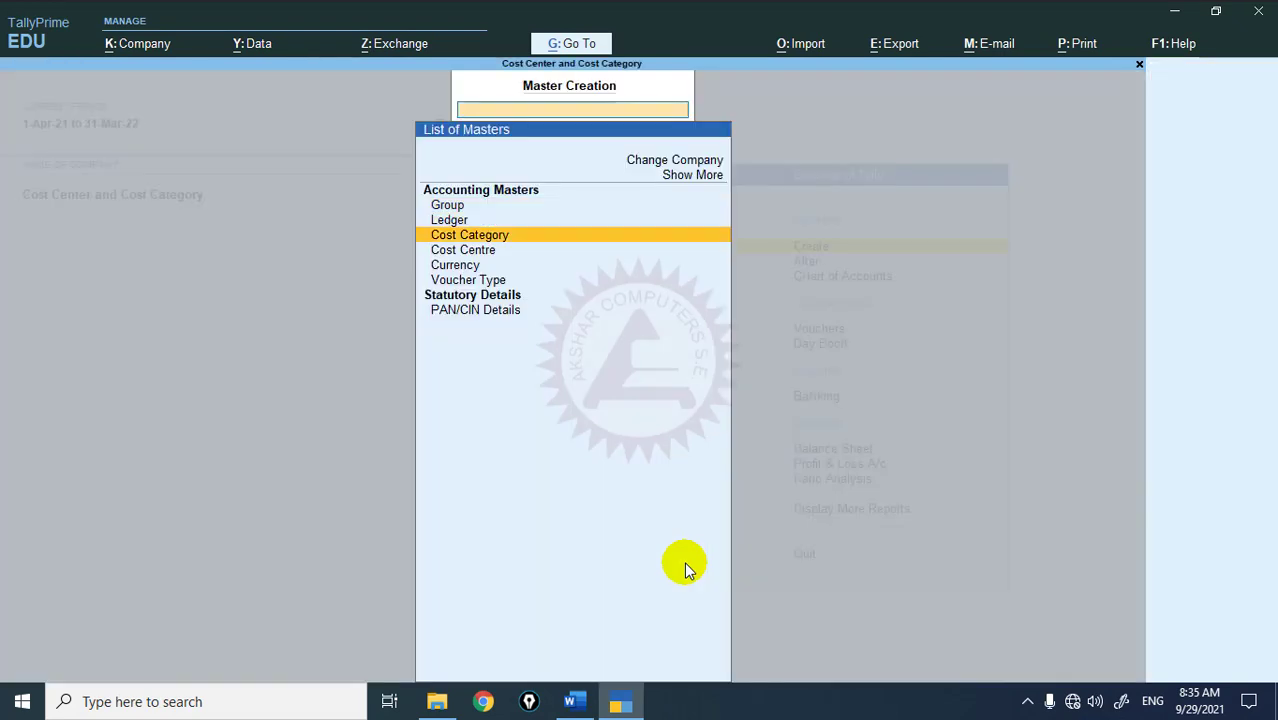
{"action": "key", "text": "Down"}
{"action": "key", "text": "Return"}
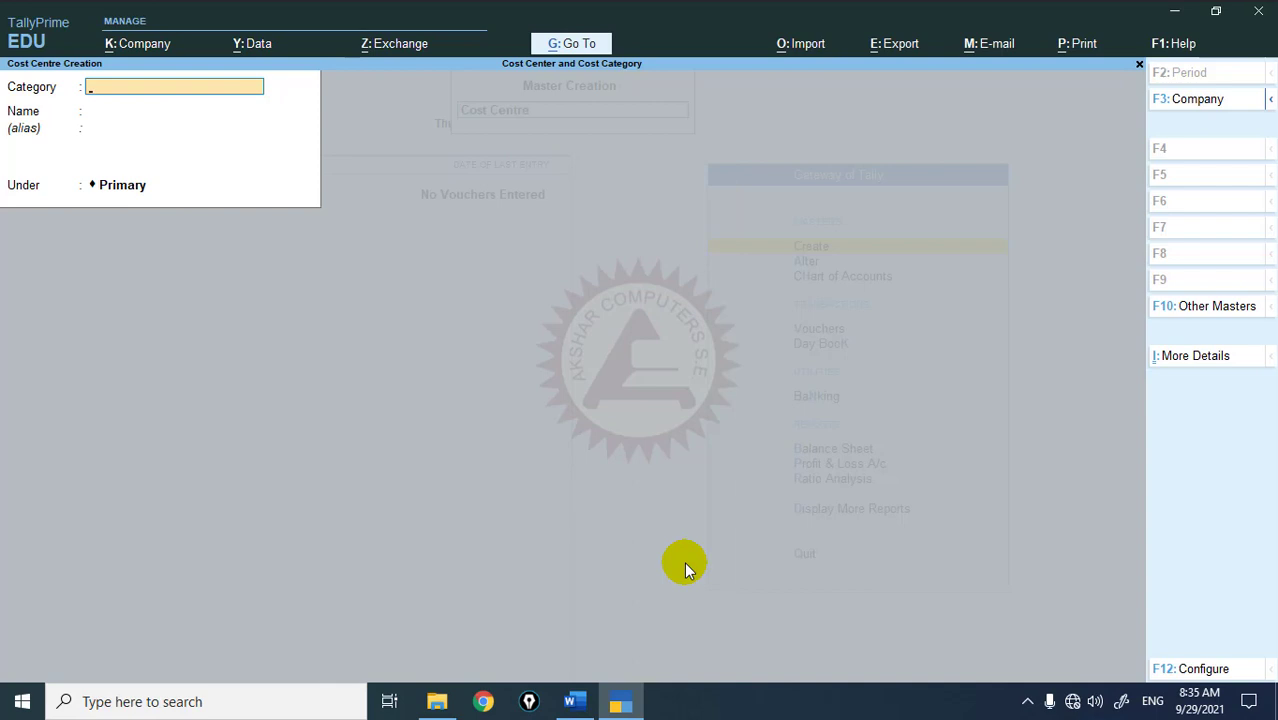
{"action": "type", "text": "Te"}
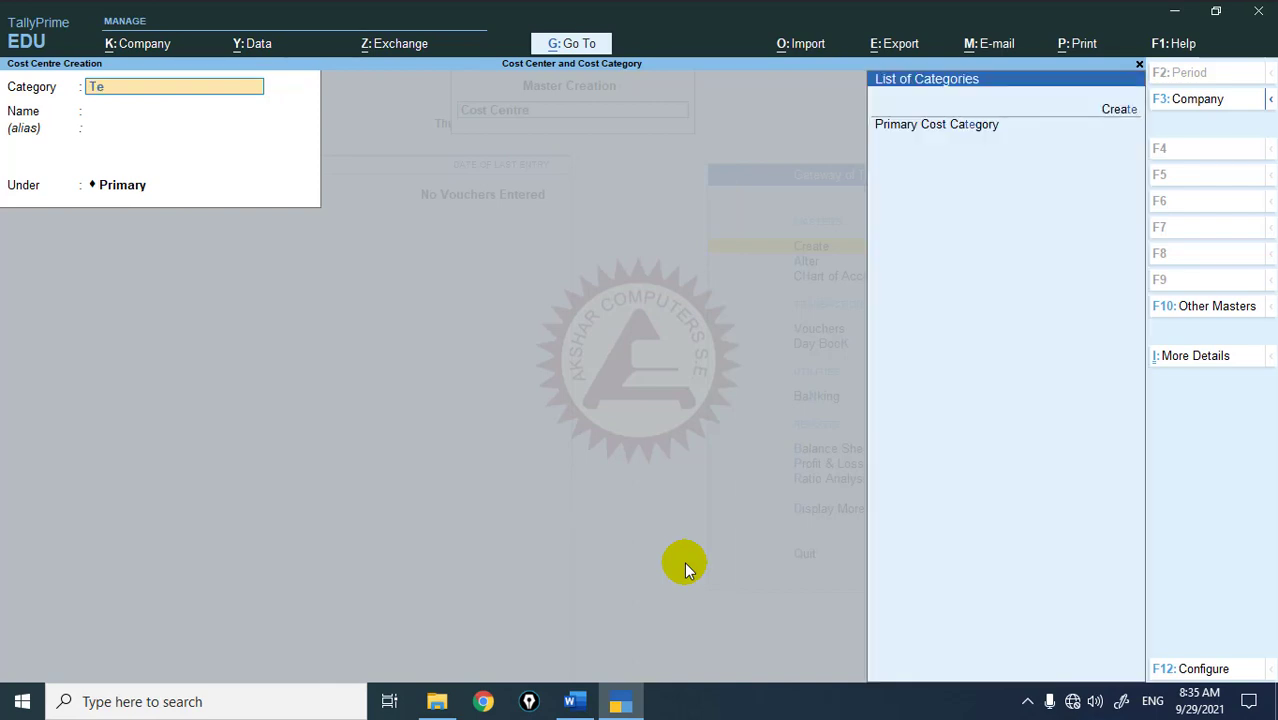
{"action": "key", "text": "Return"}
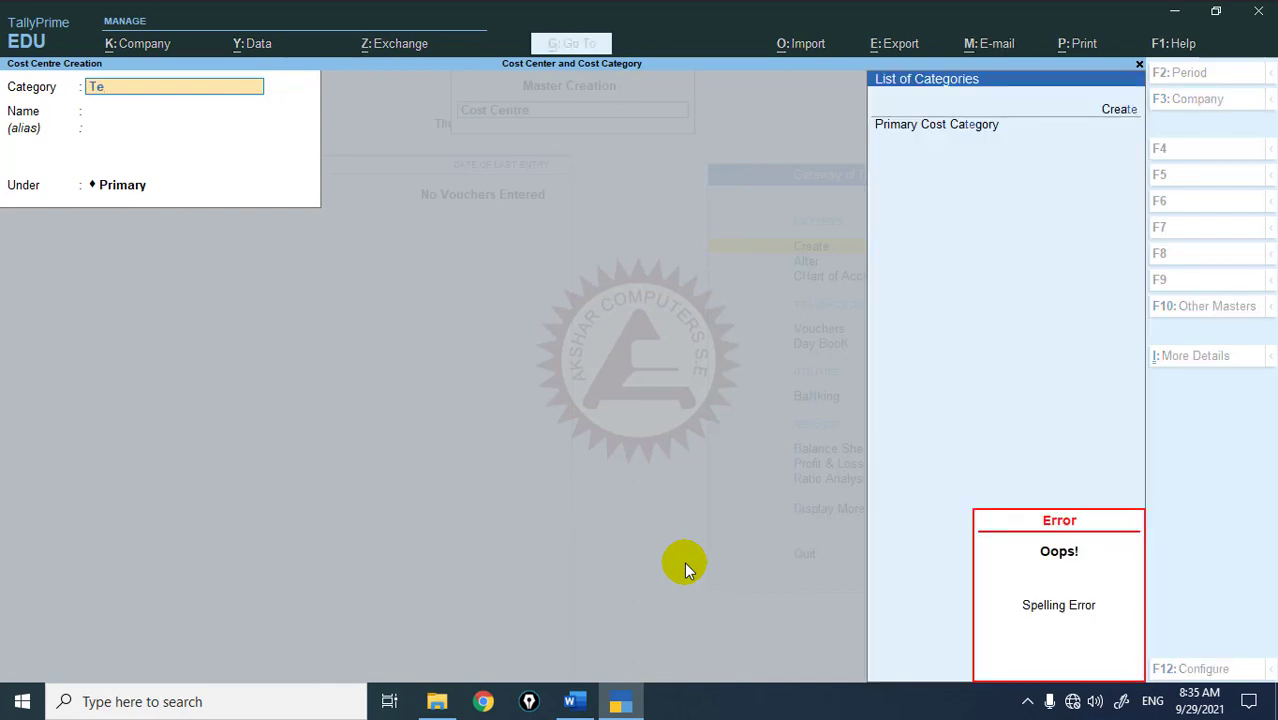
{"action": "key", "text": "BackSpace"}
{"action": "key", "text": "BackSpace"}
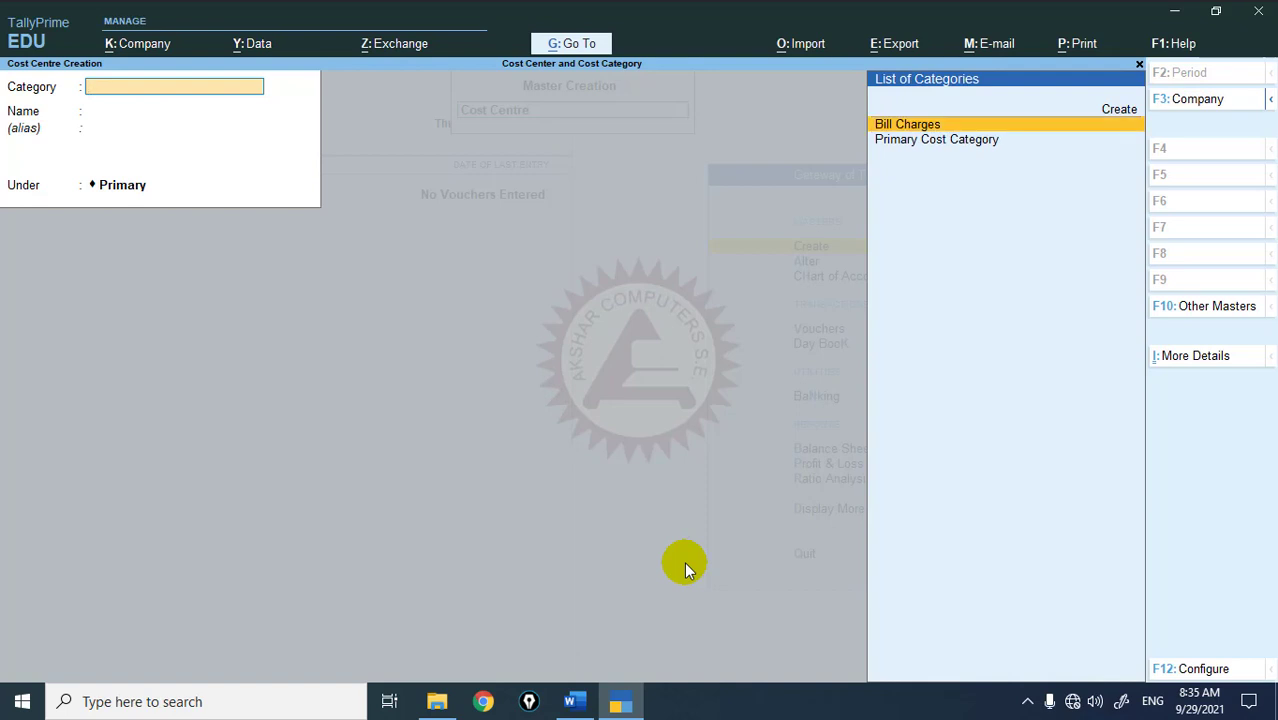
{"action": "key", "text": "Return"}
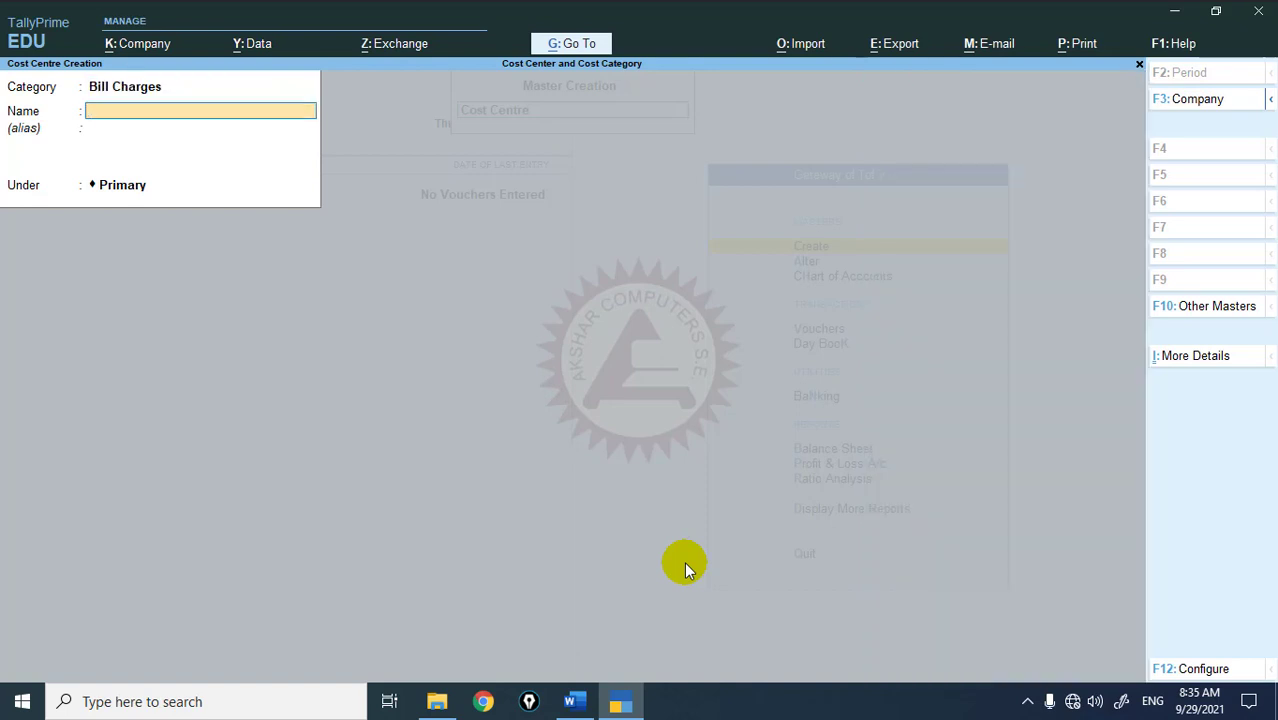
Name the cost centre Telephone, keep it under Primary, and save it
{"action": "type", "text": "Telephone"}
{"action": "key", "text": "Return"}
{"action": "key", "text": "Return"}
{"action": "key", "text": "ctrl+a"}
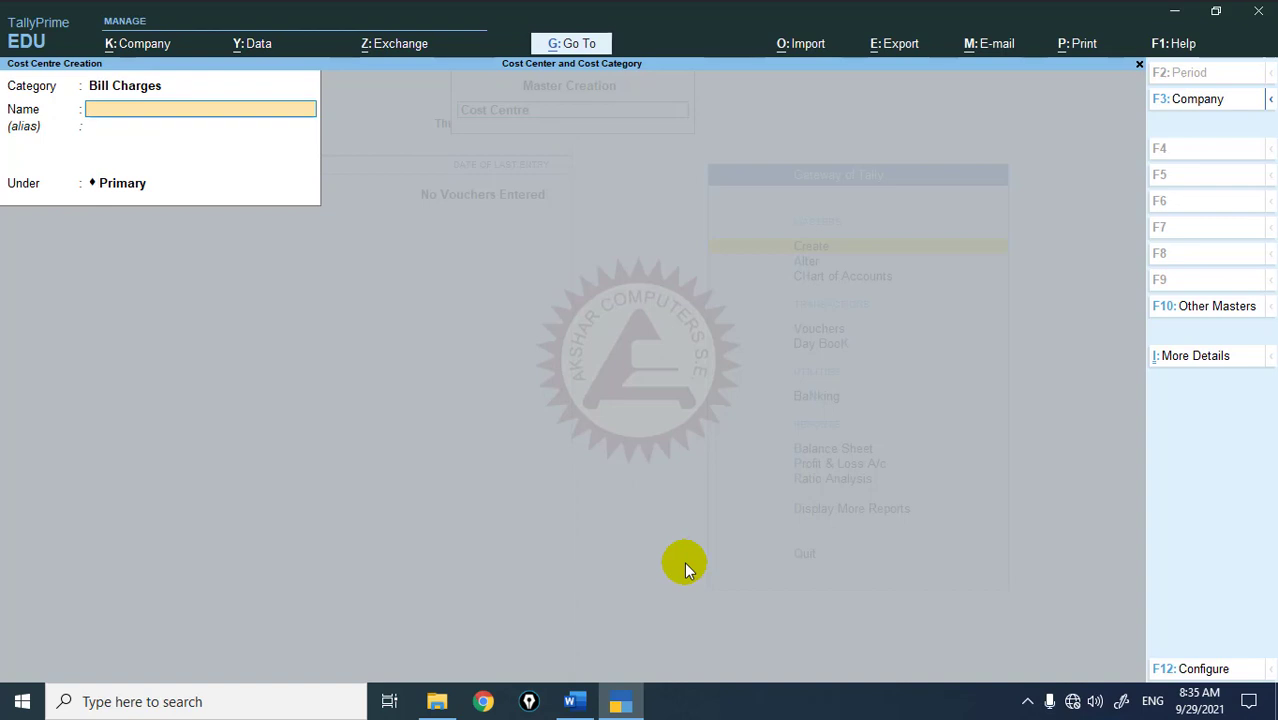
Create the cost centre Electricity Charges under Primary in the Bill Charges category
{"action": "type", "text": "Electricity Charges"}
{"action": "key", "text": "Return"}
{"action": "key", "text": "Return"}
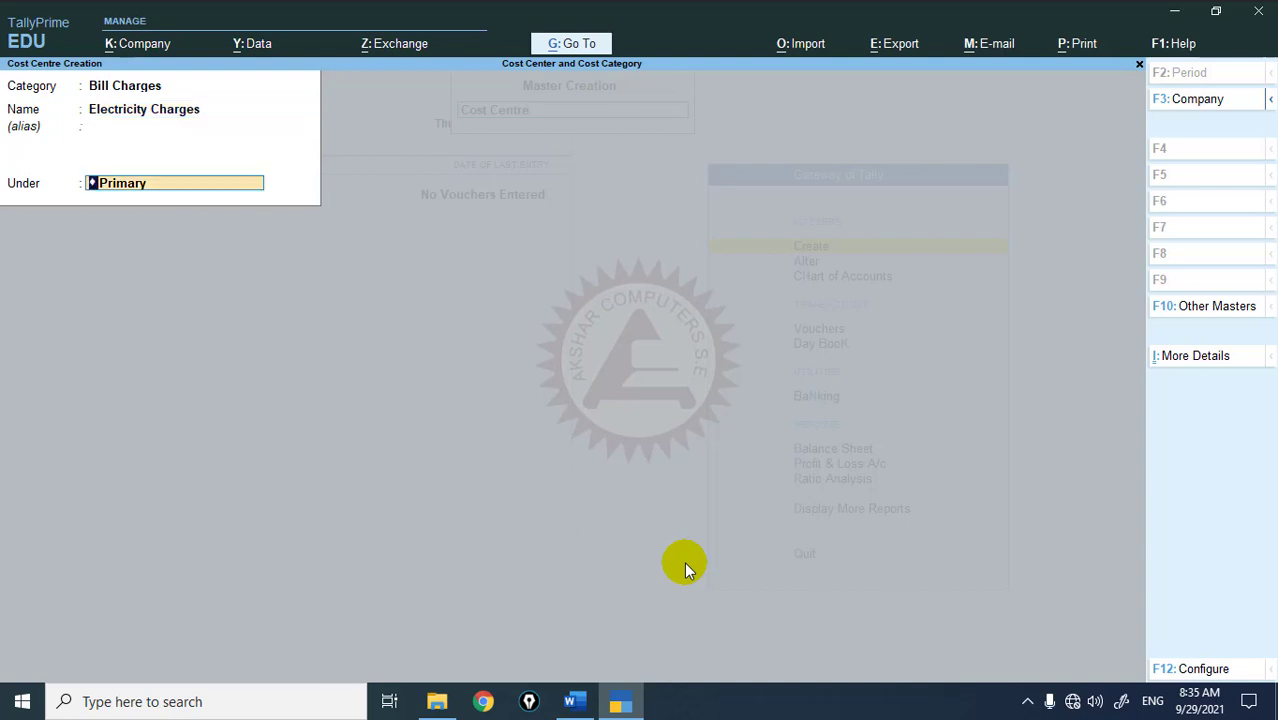
{"action": "key", "text": "Return"}
{"action": "key", "text": "Return"}
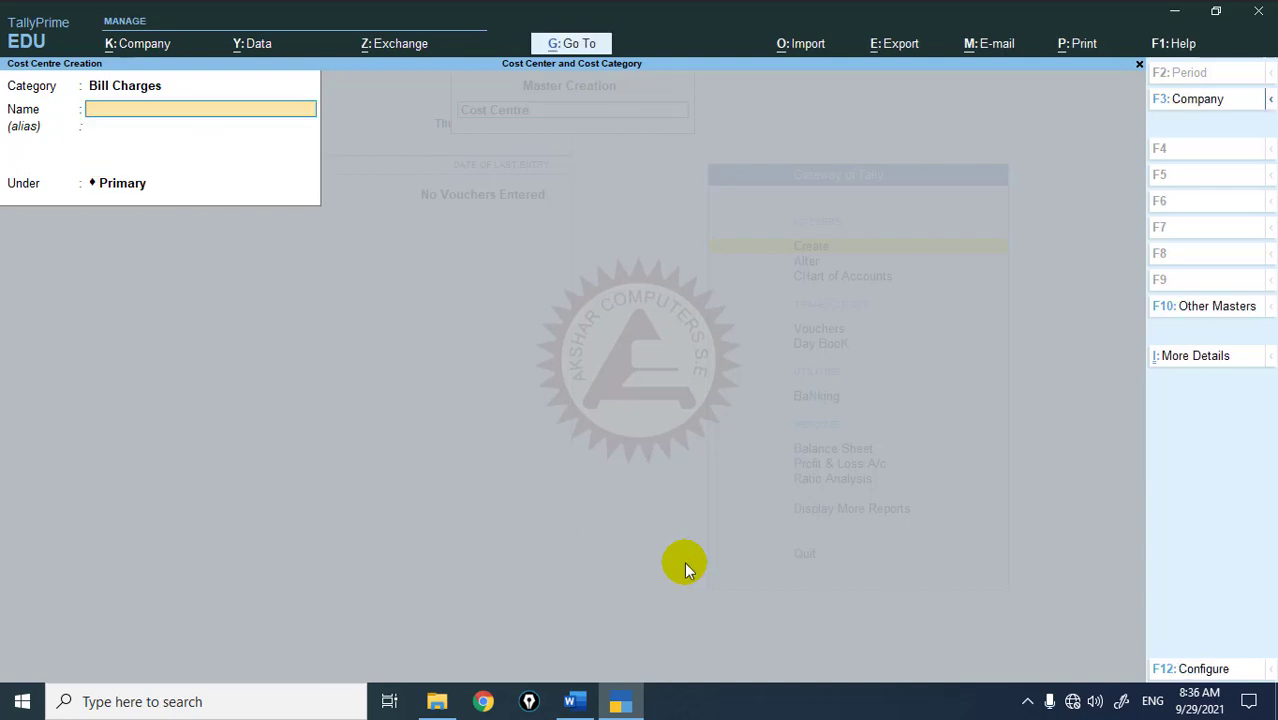
Check the bill charges table in the Word document, and create the cost centre Water Charges under Primary in TallyPrime
{"action": "key", "text": "alt+Tab"}
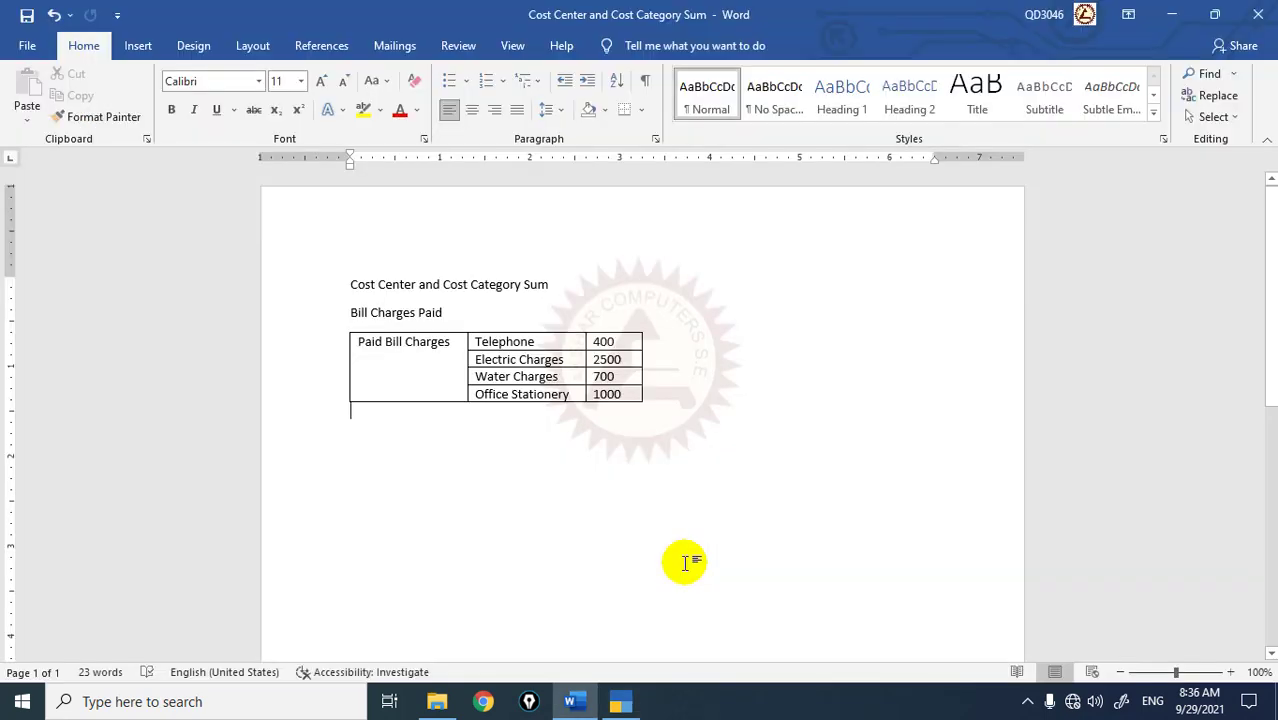
{"action": "key", "text": "alt+Tab"}
{"action": "type", "text": "Water"}
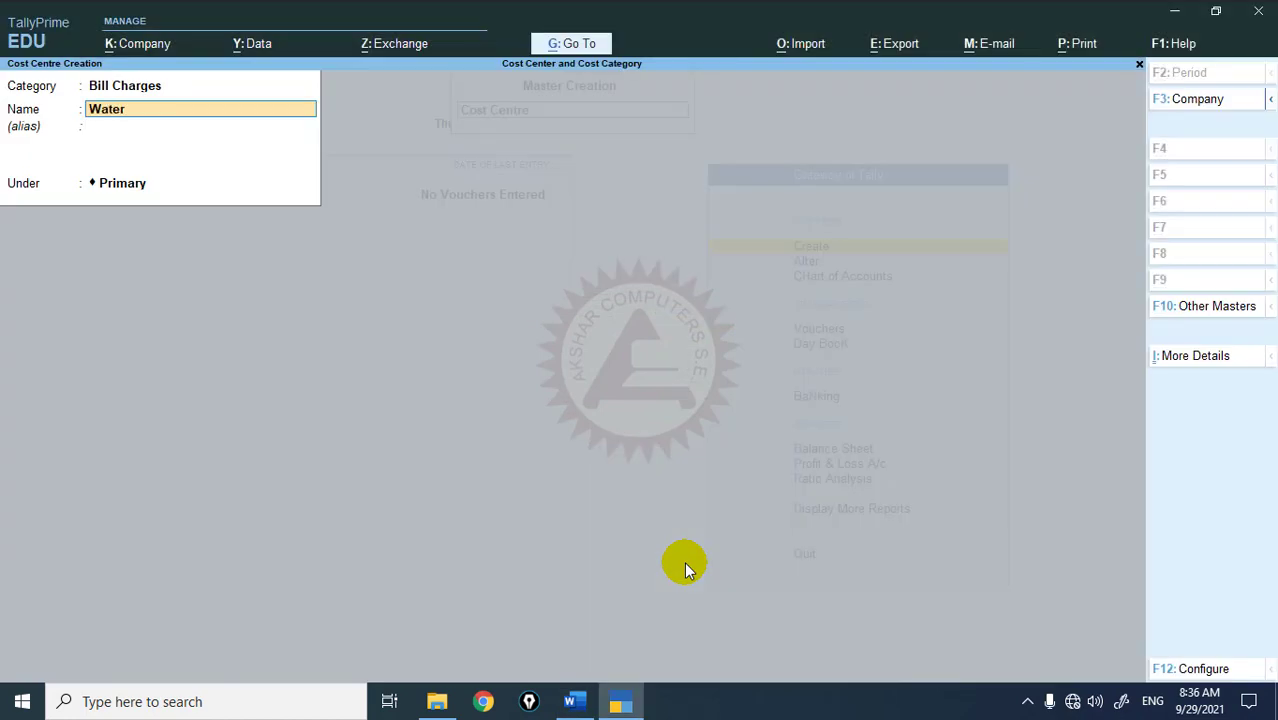
{"action": "type", "text": " Charges"}
{"action": "key", "text": "Return"}
{"action": "key", "text": "Return"}
{"action": "key", "text": "Return"}
Create the cost centre Office Stationery in the Bill Charges category, and return to the list of masters
{"action": "type", "text": "Office Stationa"}
{"action": "key", "text": "BackSpace"}
{"action": "key", "text": "Escape"}
{"action": "key", "text": "Escape"}
{"action": "key", "text": "Return"}
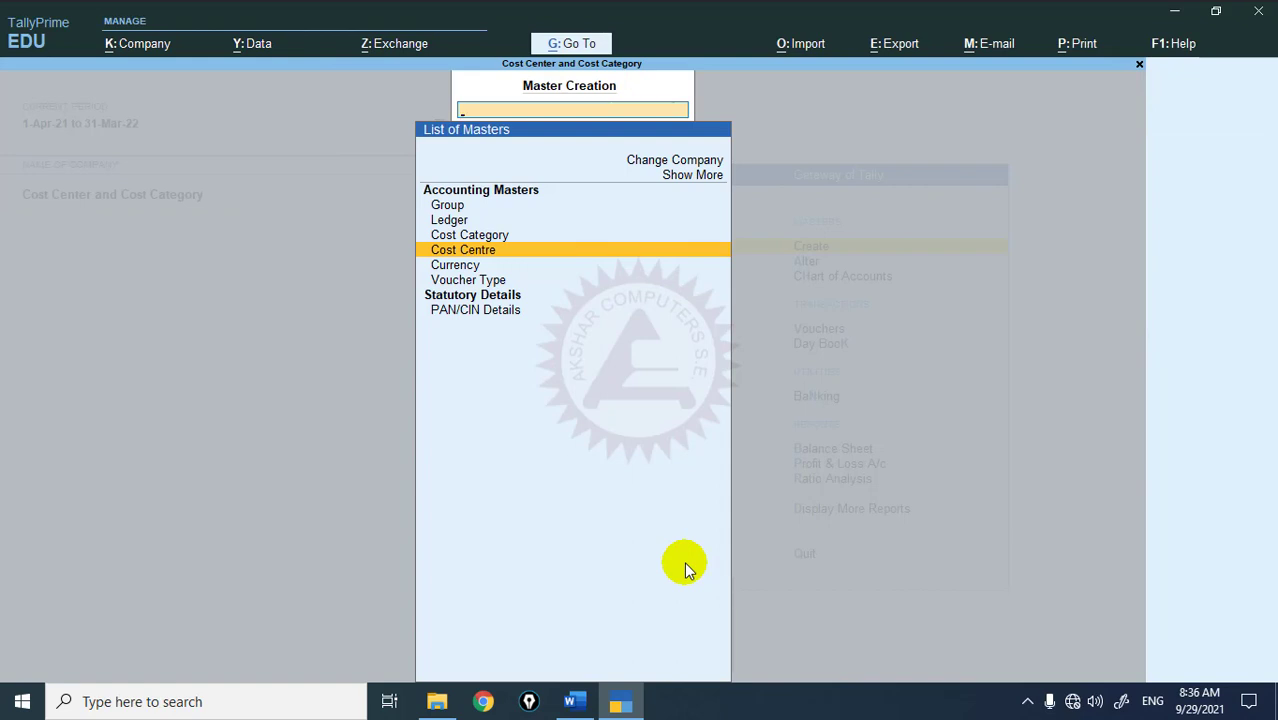
Begin a new ledger and name it Bill Charges A/c
{"action": "key", "text": "Up"}
{"action": "key", "text": "Up"}
{"action": "key", "text": "Return"}
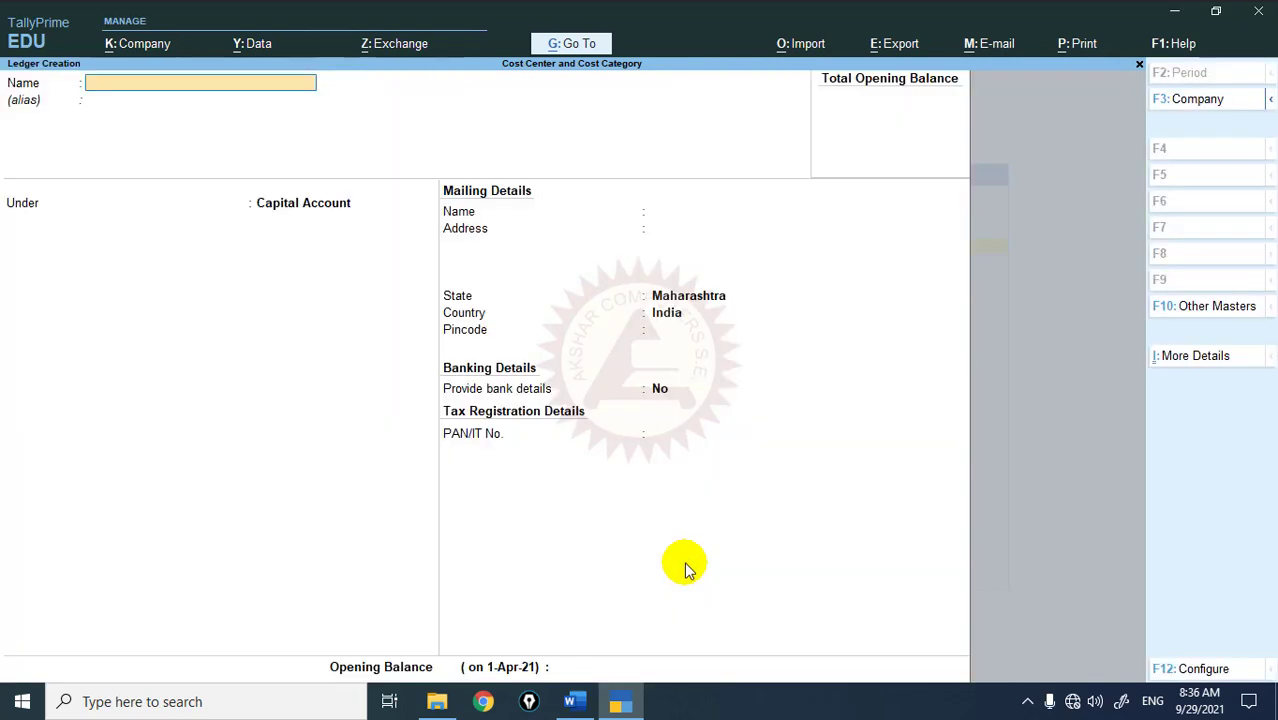
{"action": "type", "text": "Bill Charge"}
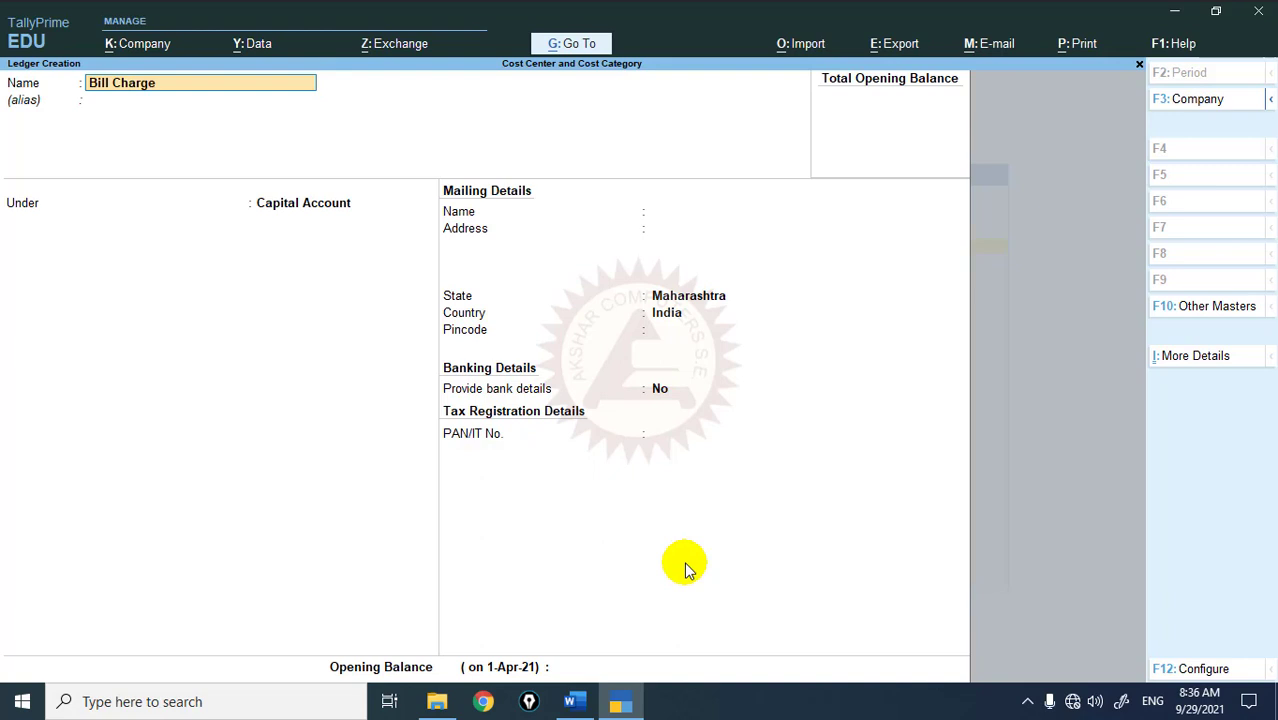
{"action": "type", "text": "s A/c"}
{"action": "key", "text": "Return"}
{"action": "key", "text": "Return"}
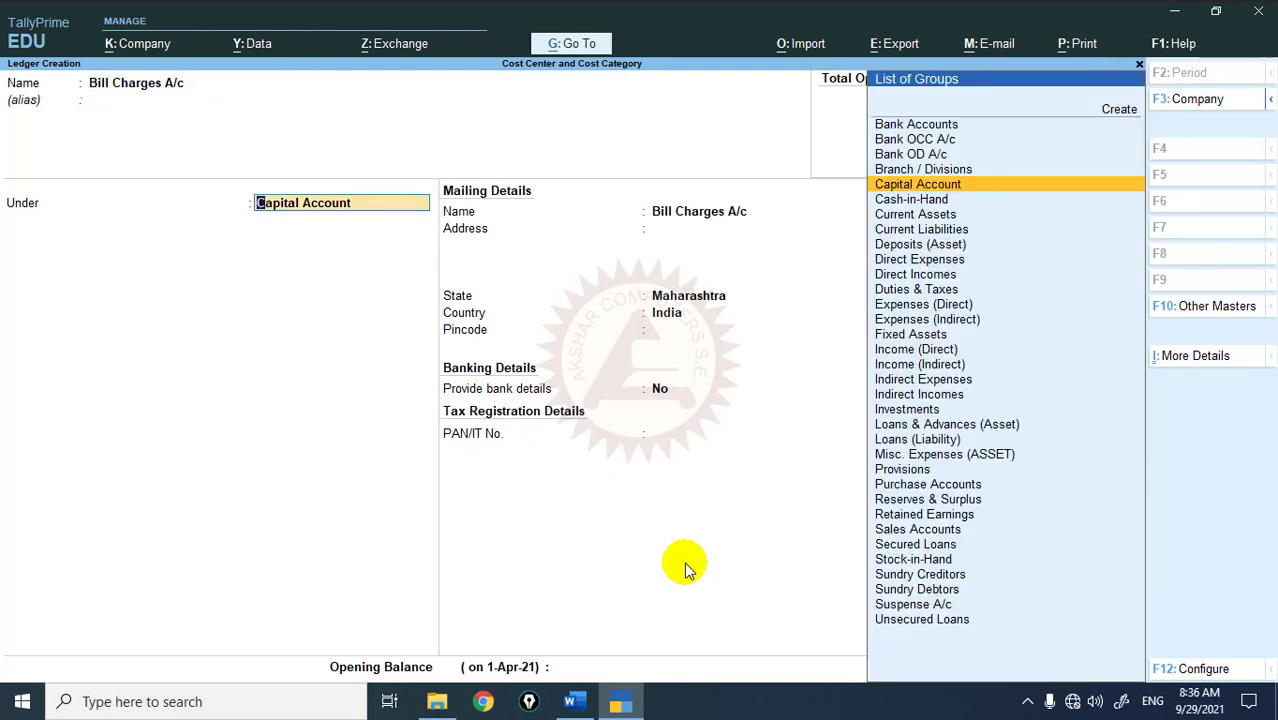
Place the ledger under Indirect Expenses, save it, and return to the Gateway of Tally
{"action": "type", "text": "Indi"}
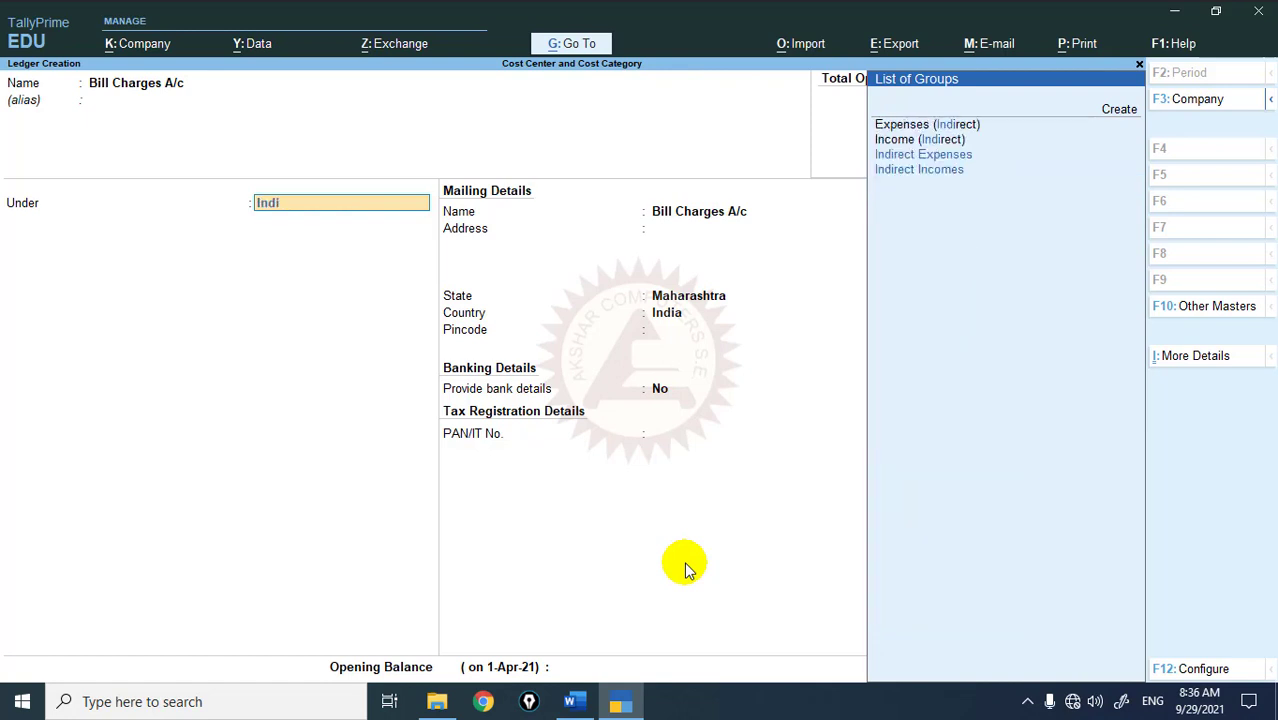
{"action": "type", "text": "re"}
{"action": "key", "text": "Down"}
{"action": "key", "text": "Down"}
{"action": "key", "text": "Down"}
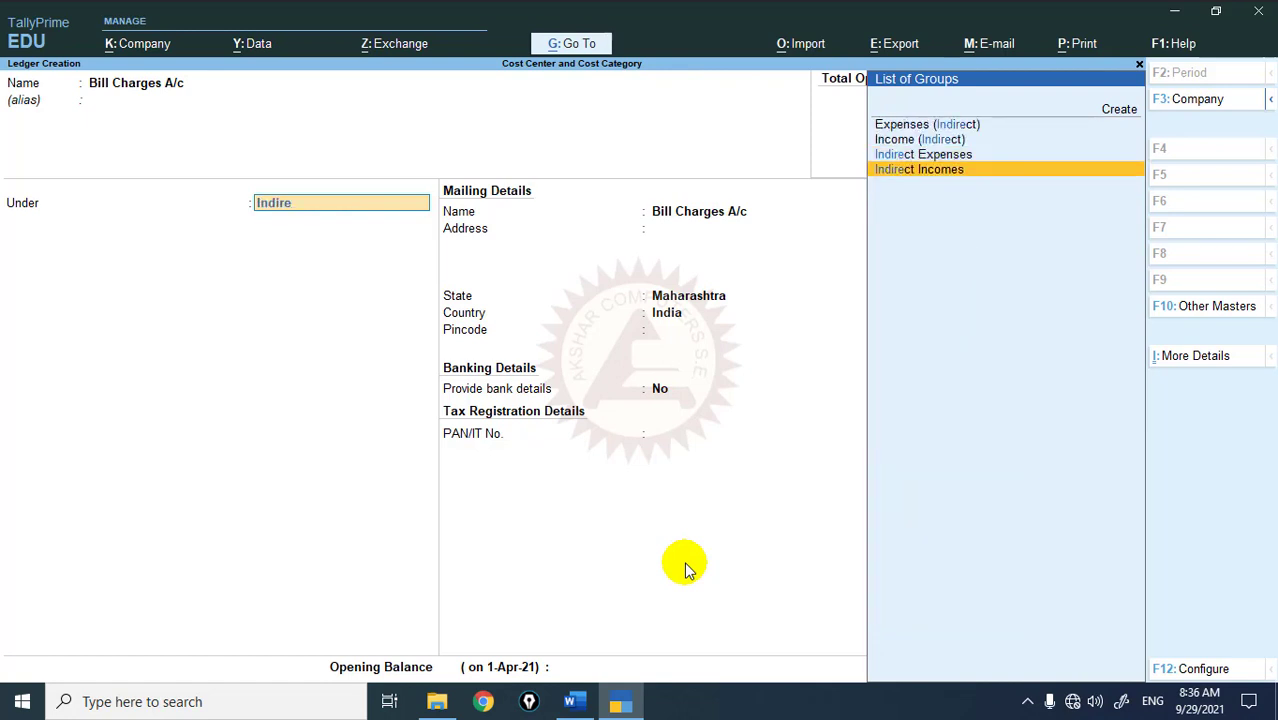
{"action": "key", "text": "Up"}
{"action": "key", "text": "Return"}
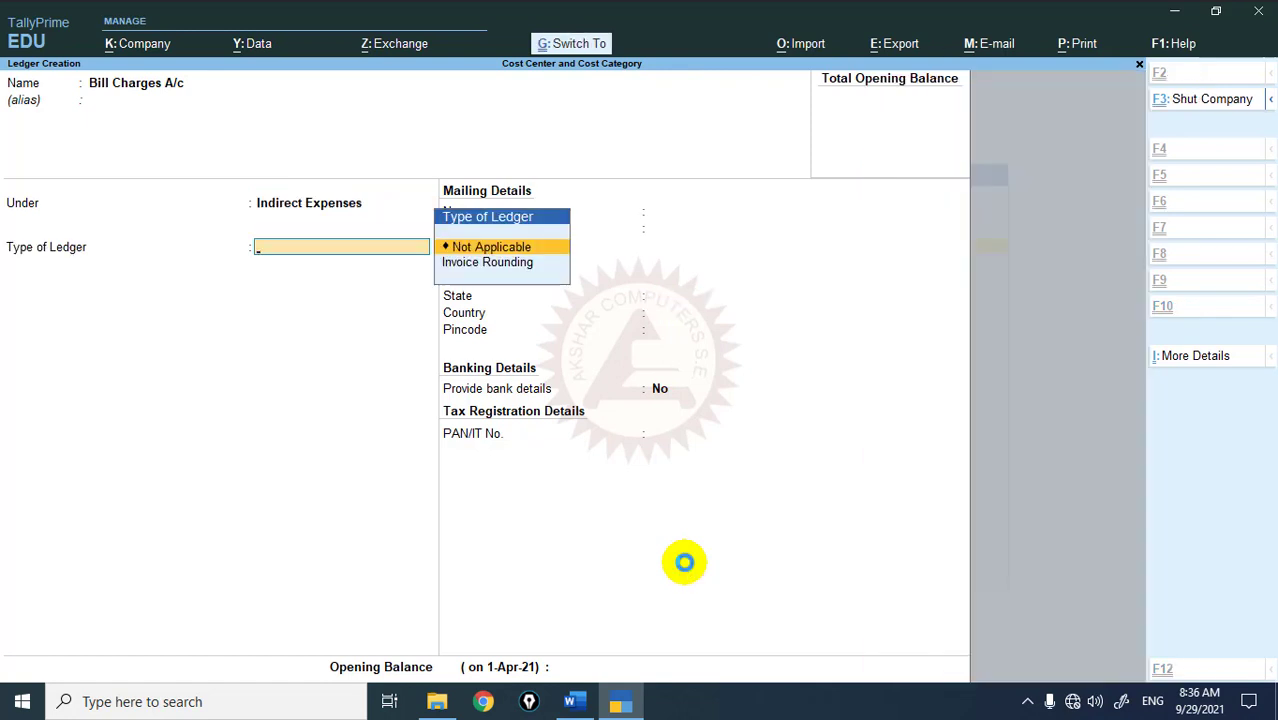
{"action": "key", "text": "ctrl+a"}
{"action": "key", "text": "Escape"}
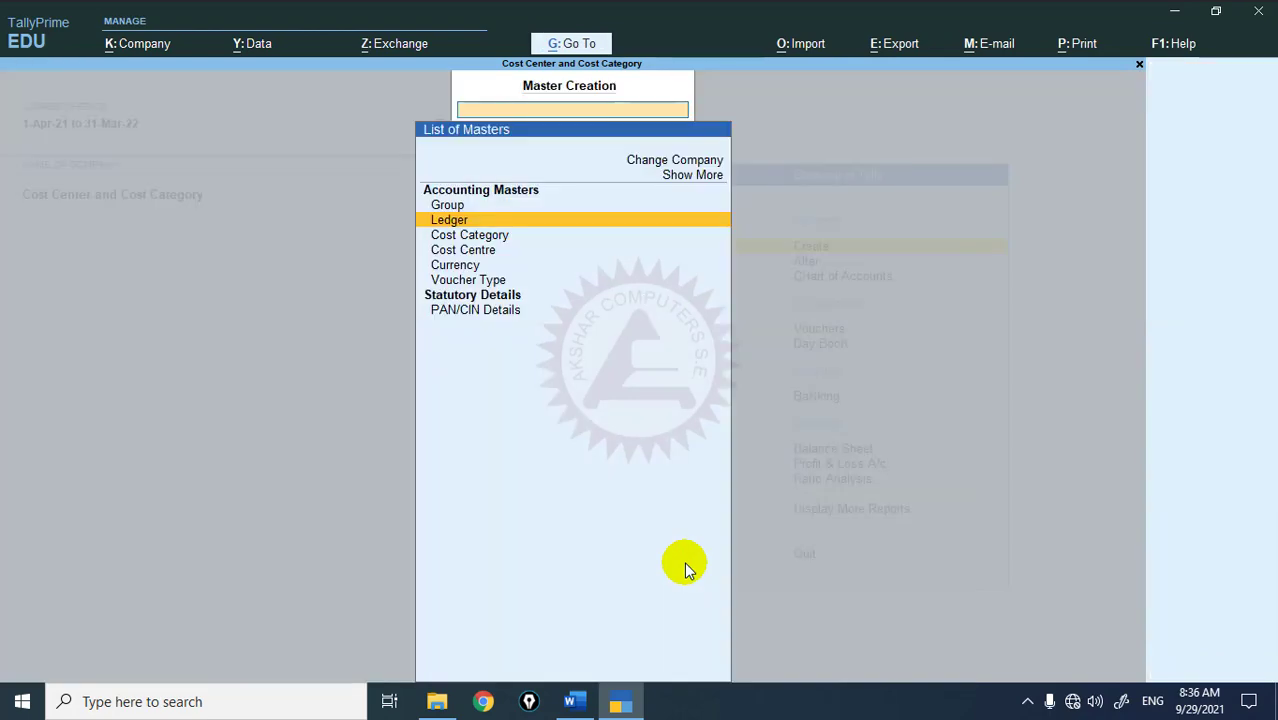
{"action": "key", "text": "Escape"}
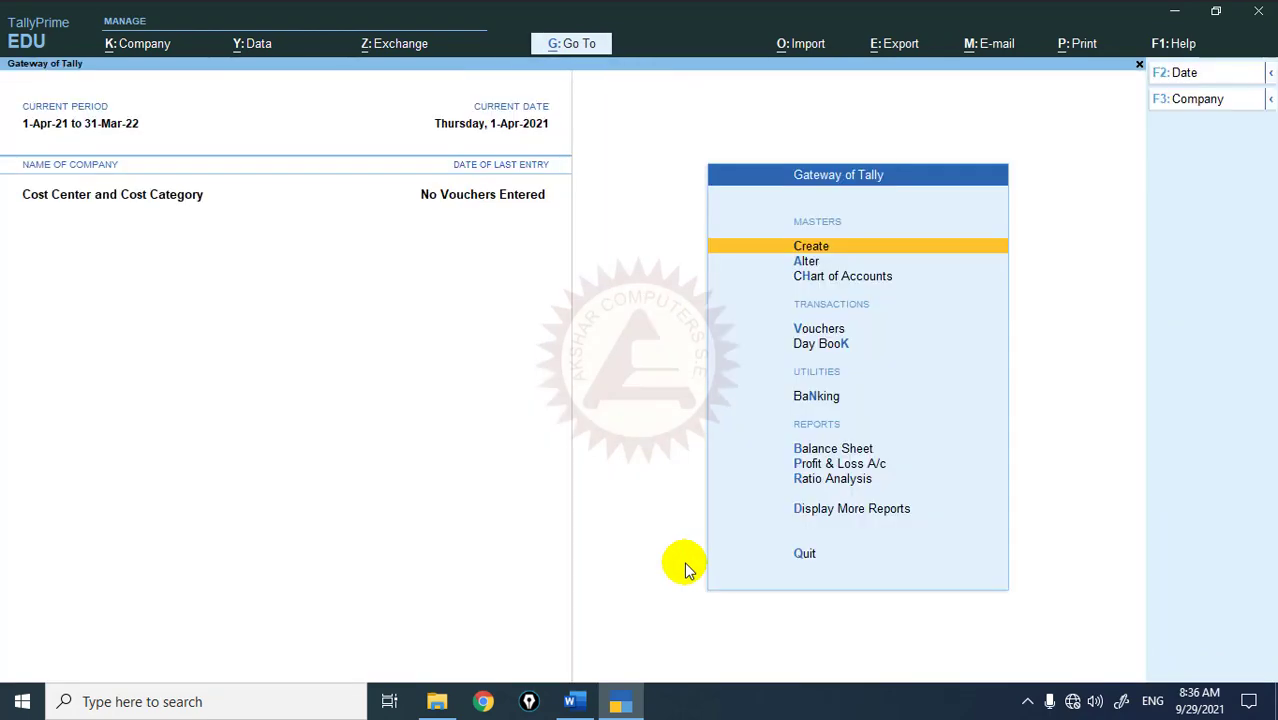
Begin a payment voucher debiting Bill Charges A/c, and check the paid bill charges table in the Word document
{"action": "key", "text": "v"}
{"action": "key", "text": "alt+Tab"}
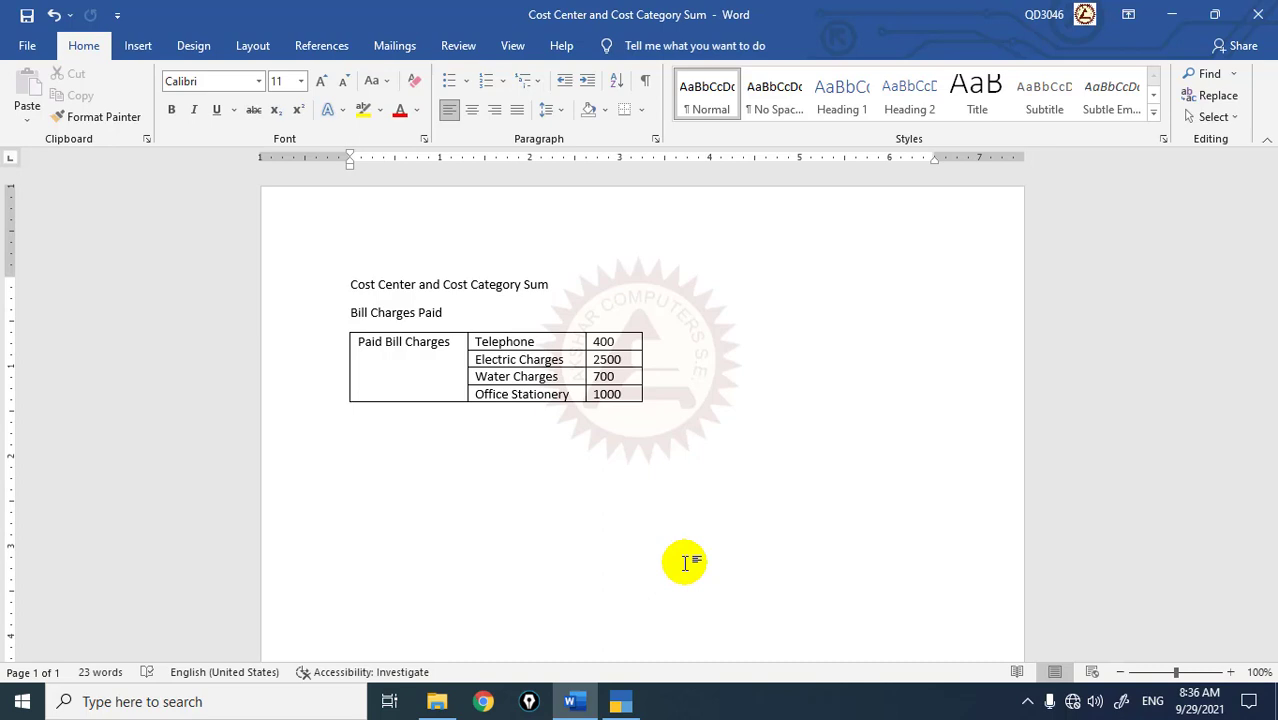
{"action": "key", "text": "alt+Tab"}
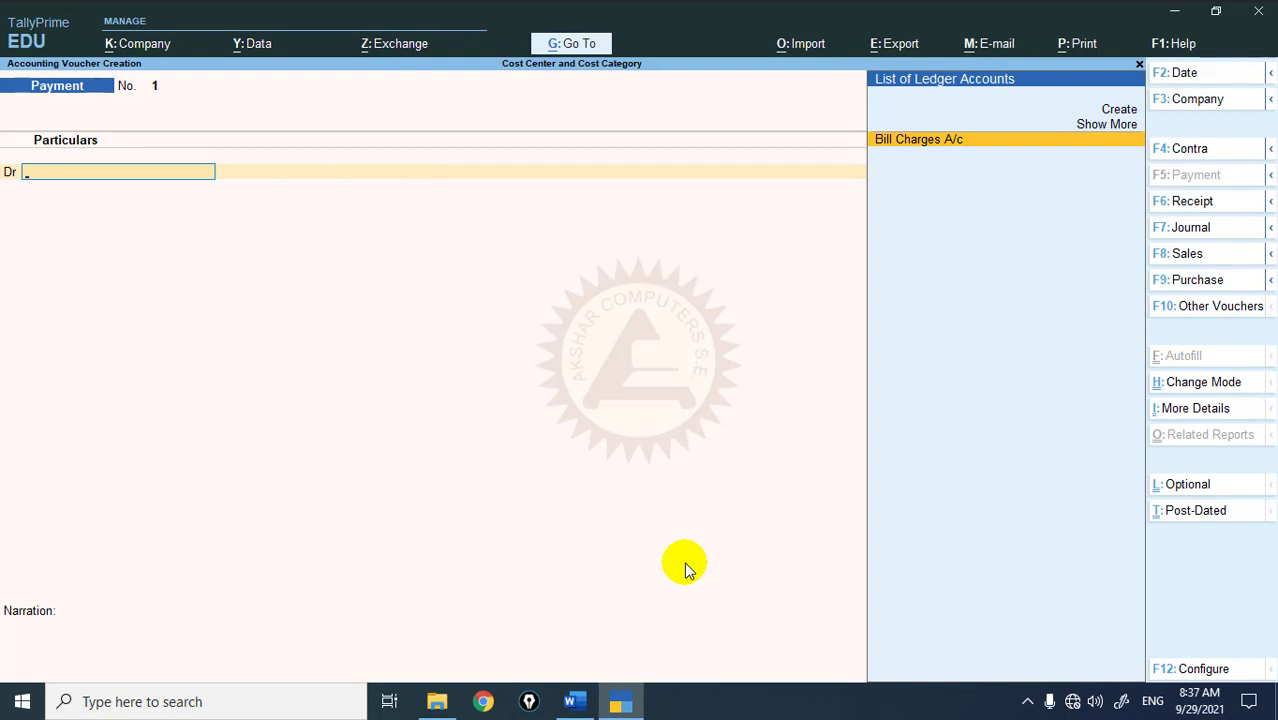
{"action": "key", "text": "Return"}
{"action": "key", "text": "alt+Tab"}
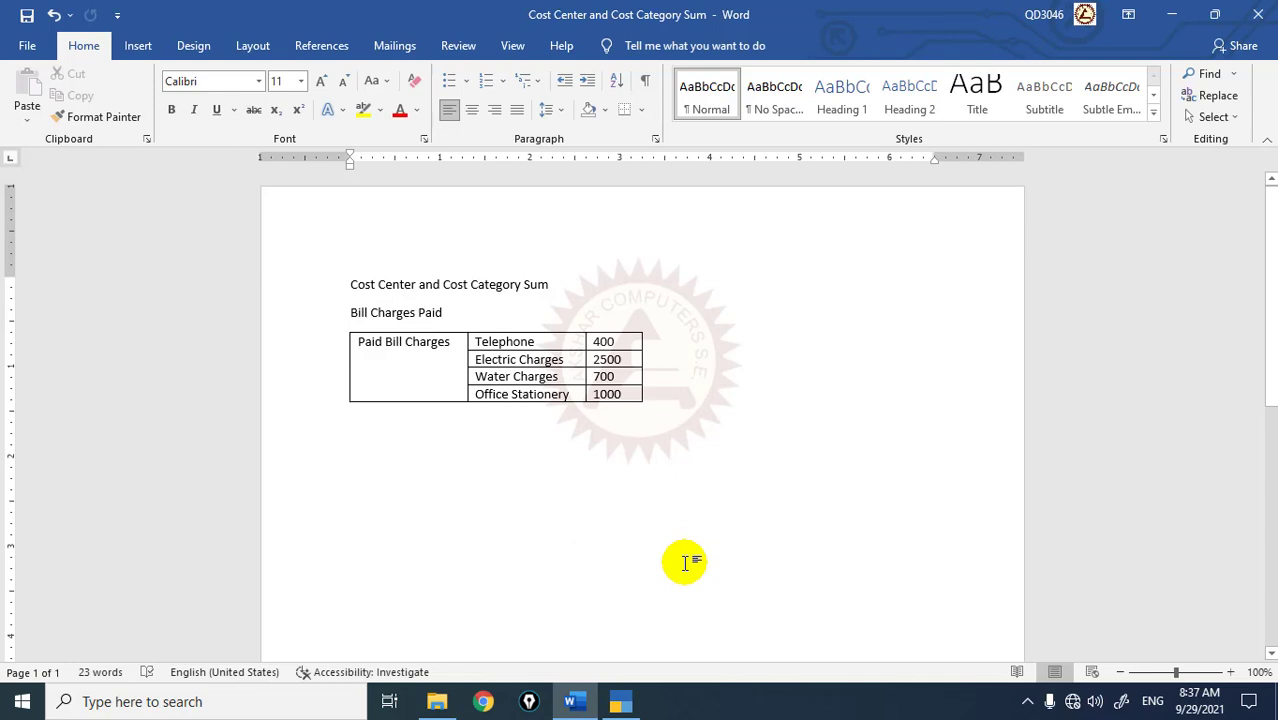
{"action": "key", "text": "alt+Tab"}
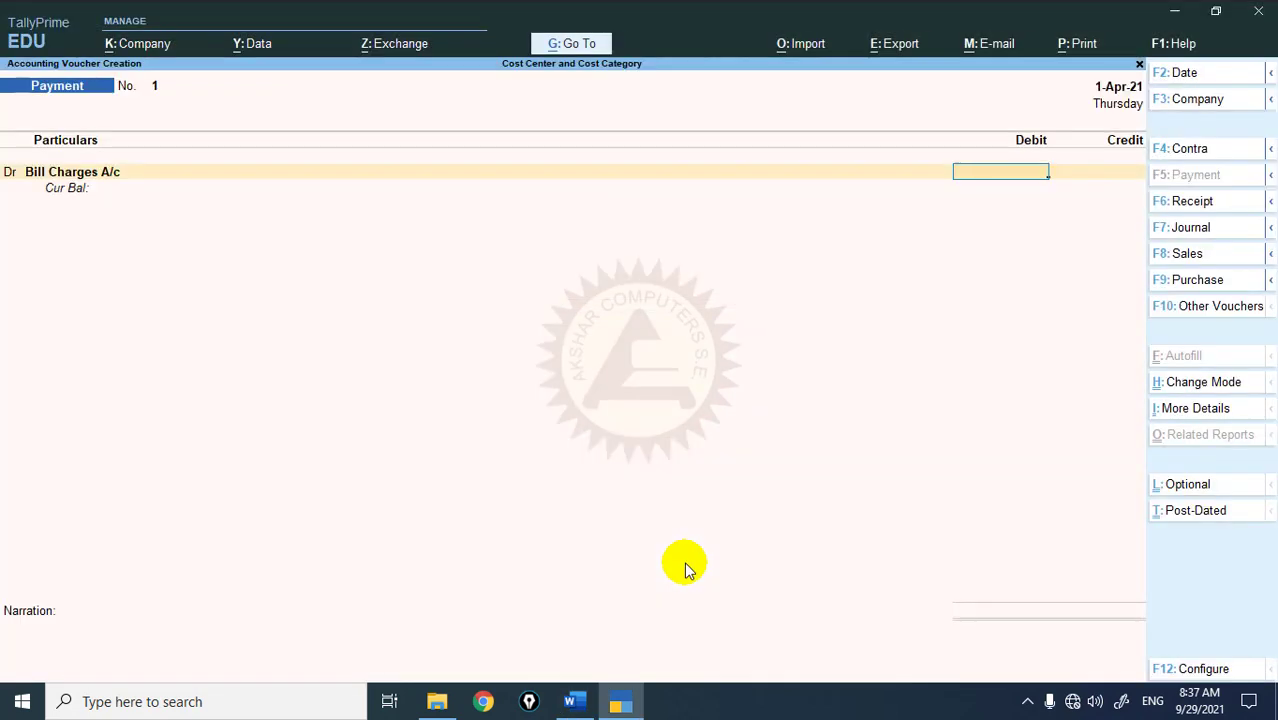
Add up the bill amounts from the Word table in TallyPrime's calculator as 1000+700+2500+400, and return to the voucher
{"action": "key", "text": "ctrl"}
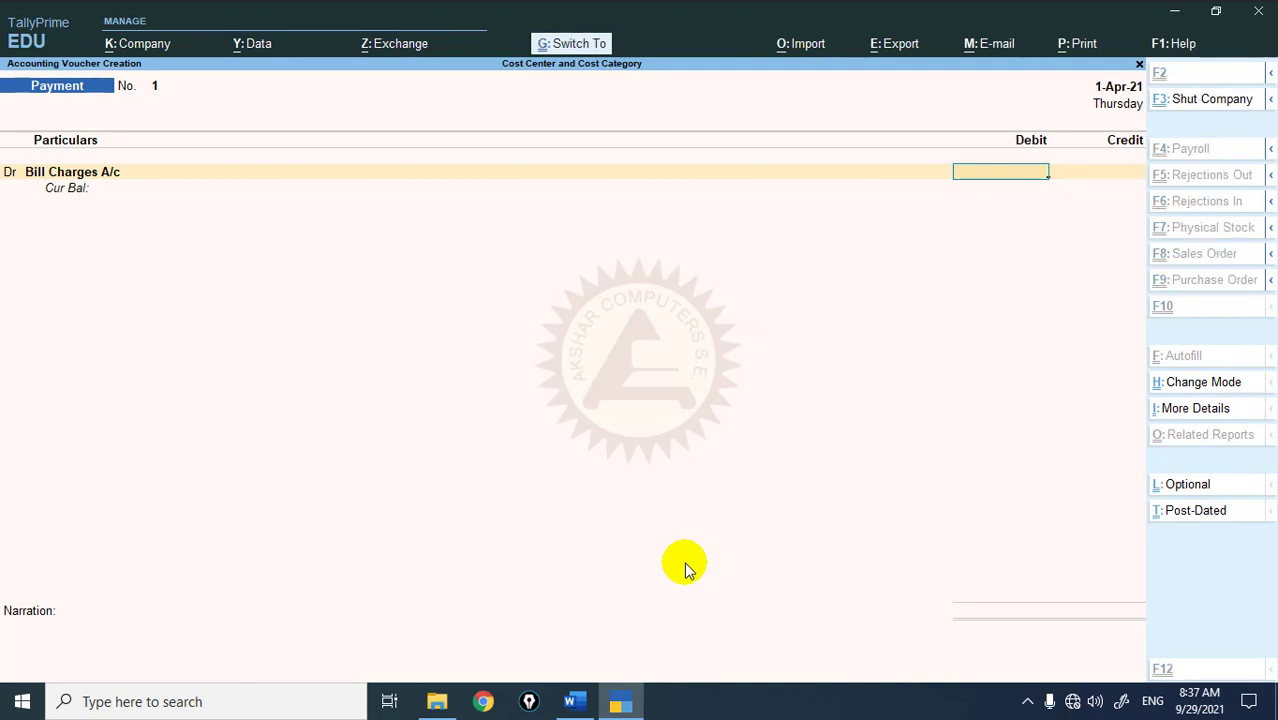
{"action": "key", "text": "ctrl+n"}
{"action": "type", "text": "1"}
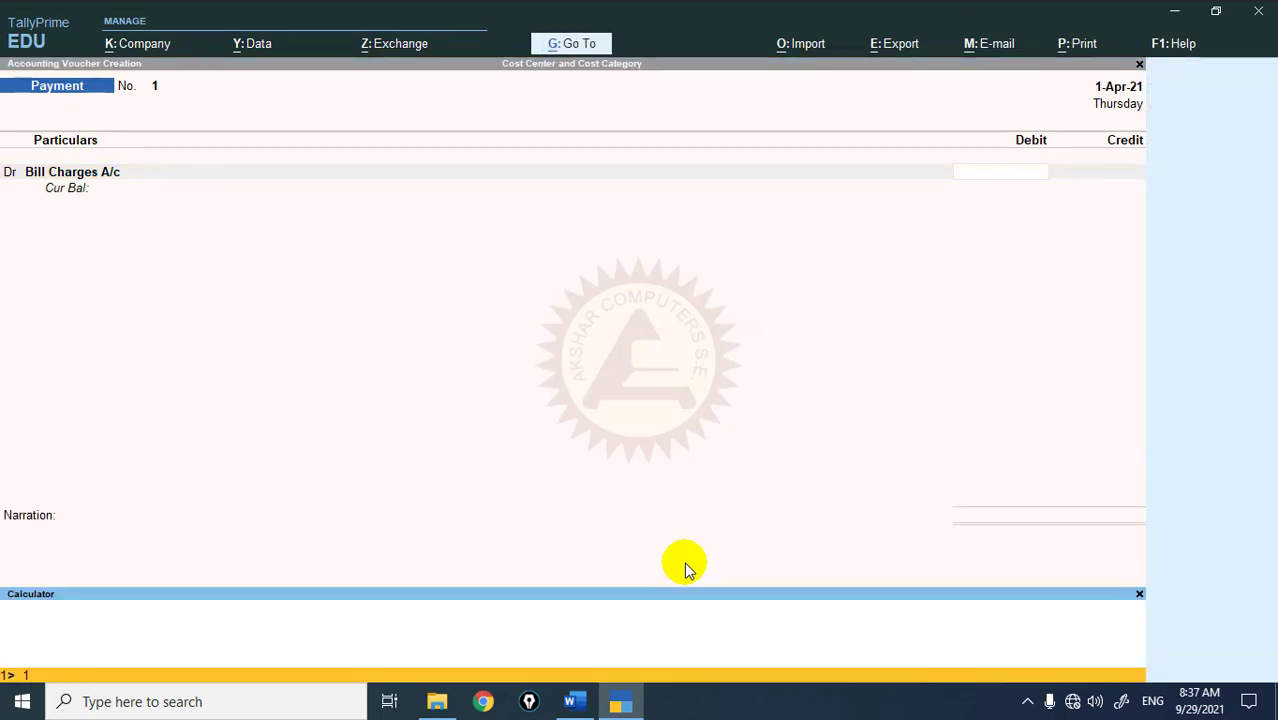
{"action": "type", "text": "0000"}
{"action": "key", "text": "BackSpace"}
{"action": "key", "text": "alt+Tab"}
{"action": "key", "text": "alt+Tab"}
{"action": "type", "text": "+700+"}
{"action": "key", "text": "alt+Tab"}
{"action": "key", "text": "alt+Tab"}
{"action": "type", "text": "2500+"}
{"action": "key", "text": "alt+Tab"}
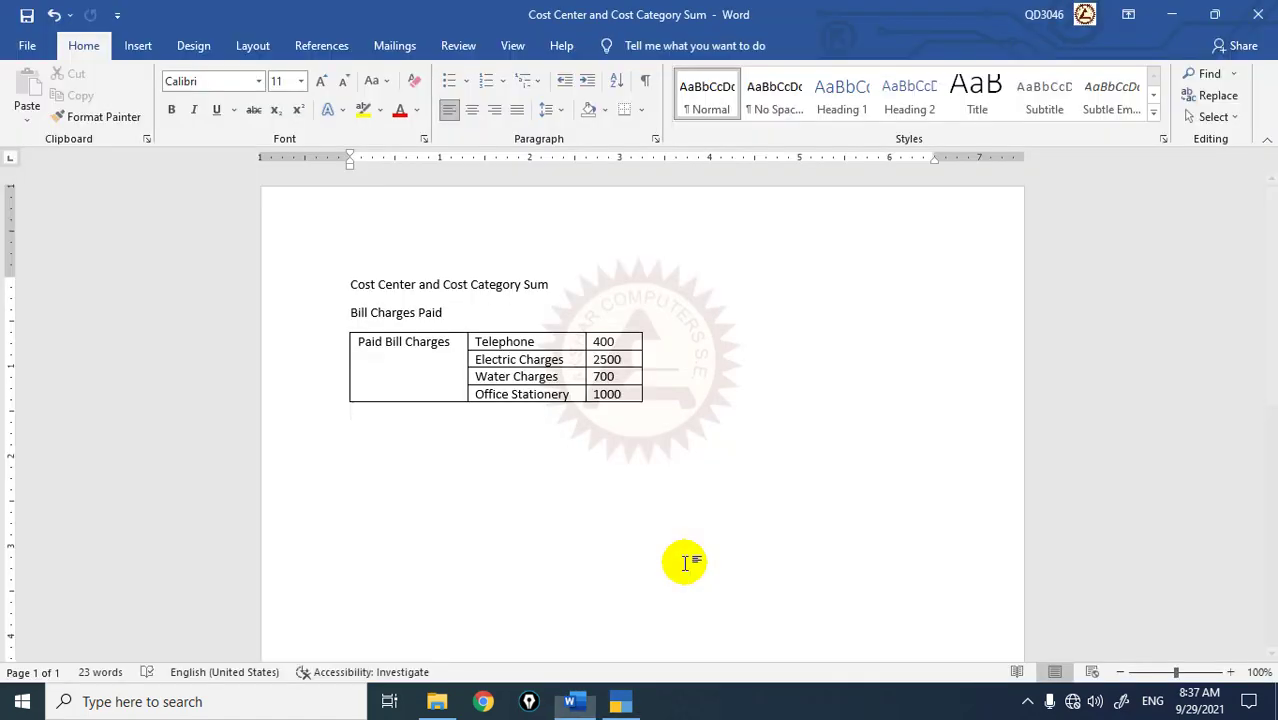
{"action": "key", "text": "alt+Tab"}
{"action": "type", "text": "+400"}
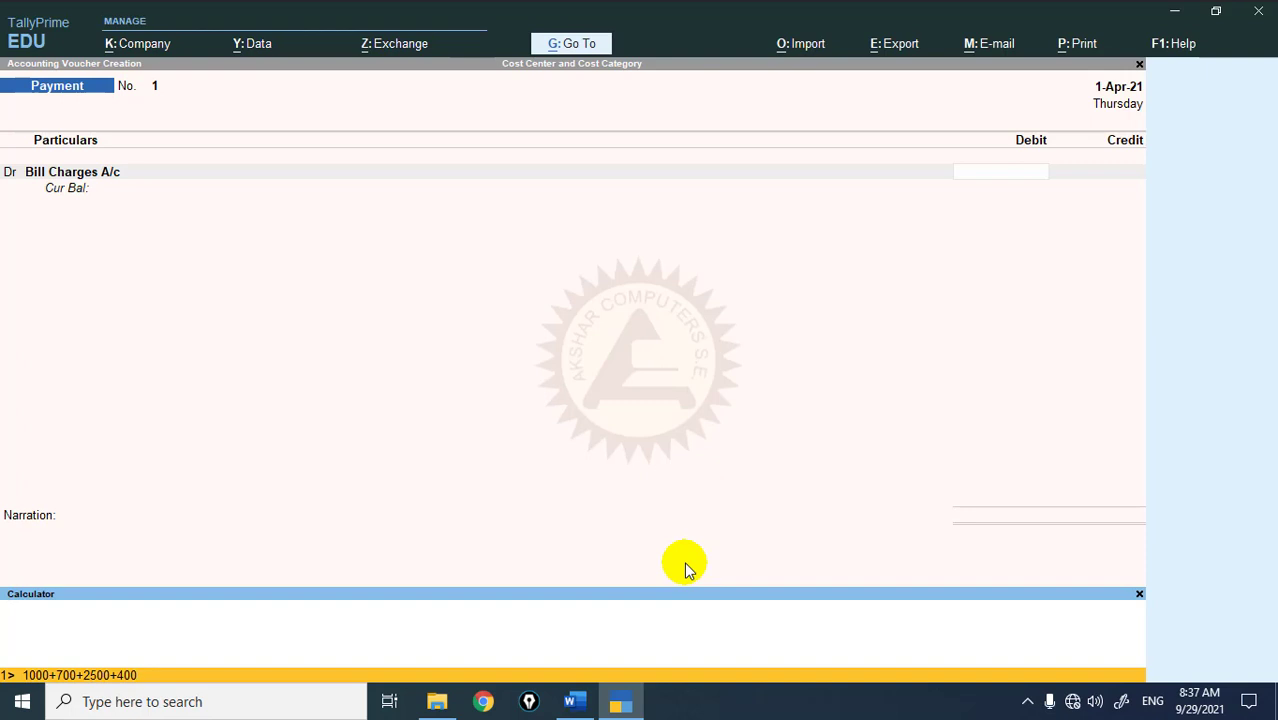
{"action": "key", "text": "Return"}
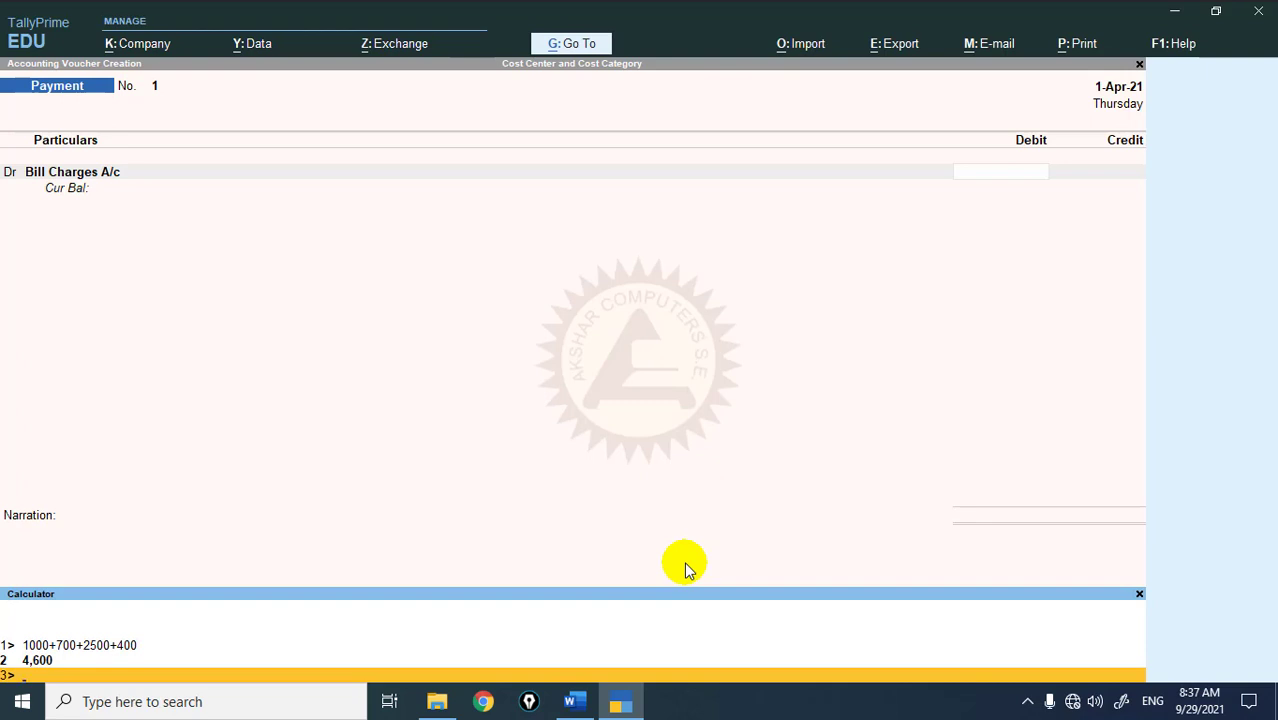
{"action": "key", "text": "ctrl+n"}
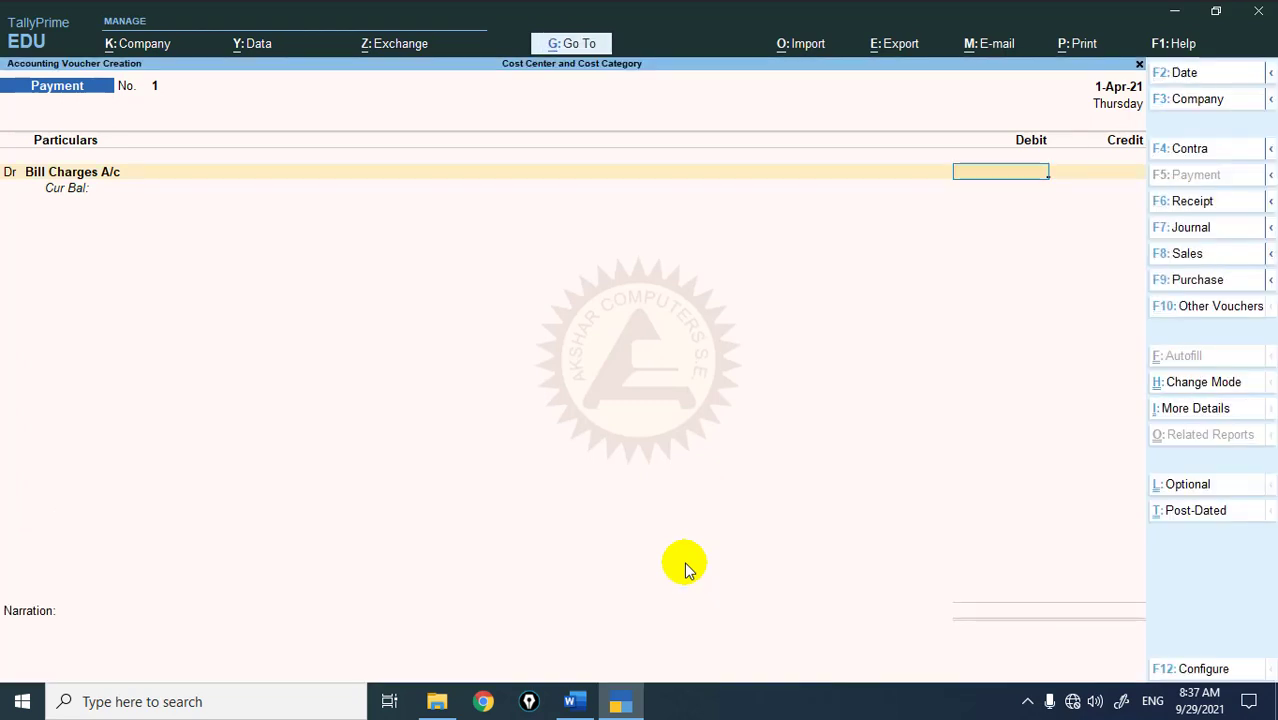
Set the debit amount of Bill Charges A/c to 4600 and choose the cost category Bill Charges for its allocation
{"action": "type", "text": "4600"}
{"action": "key", "text": "Return"}
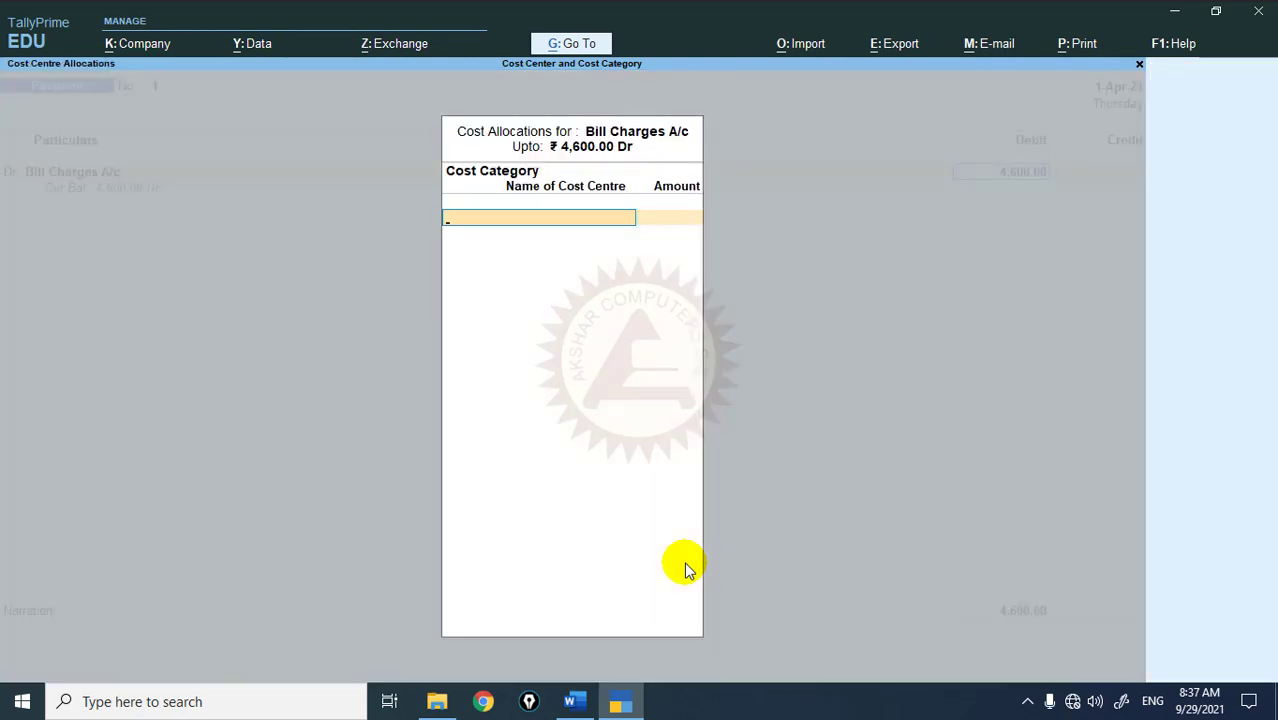
{"action": "type", "text": "Bill"}
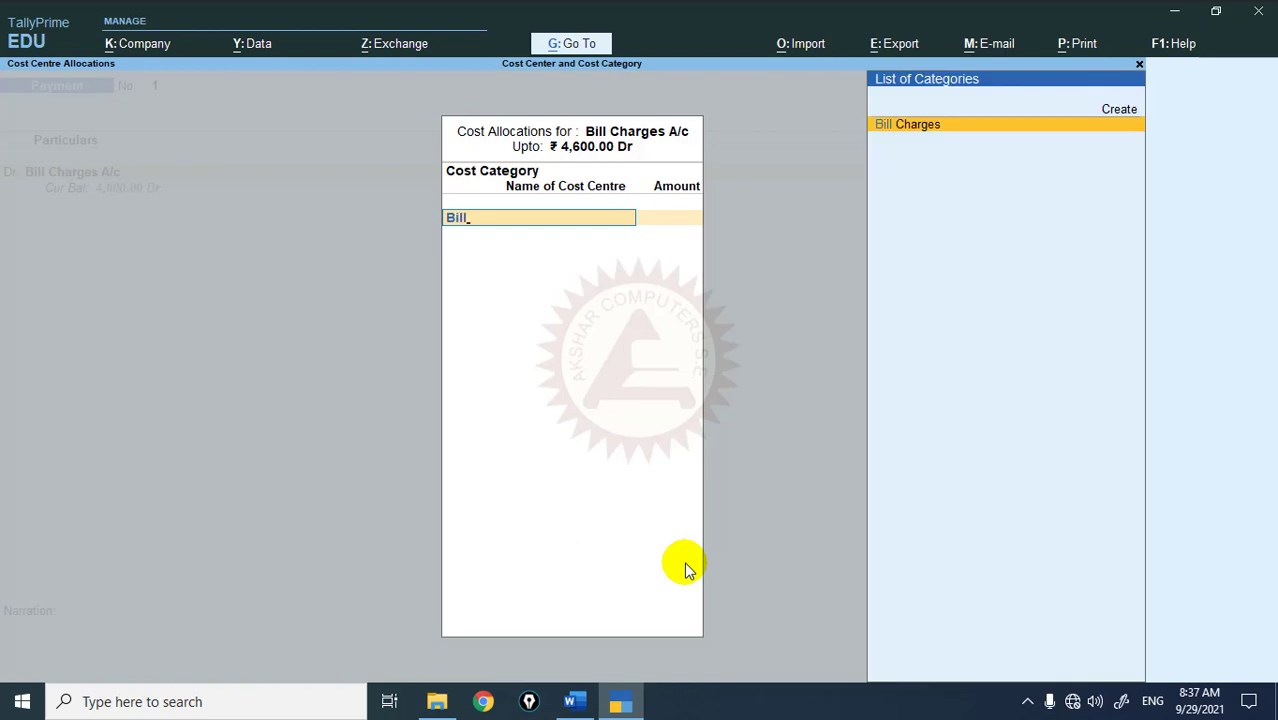
{"action": "key", "text": "Return"}
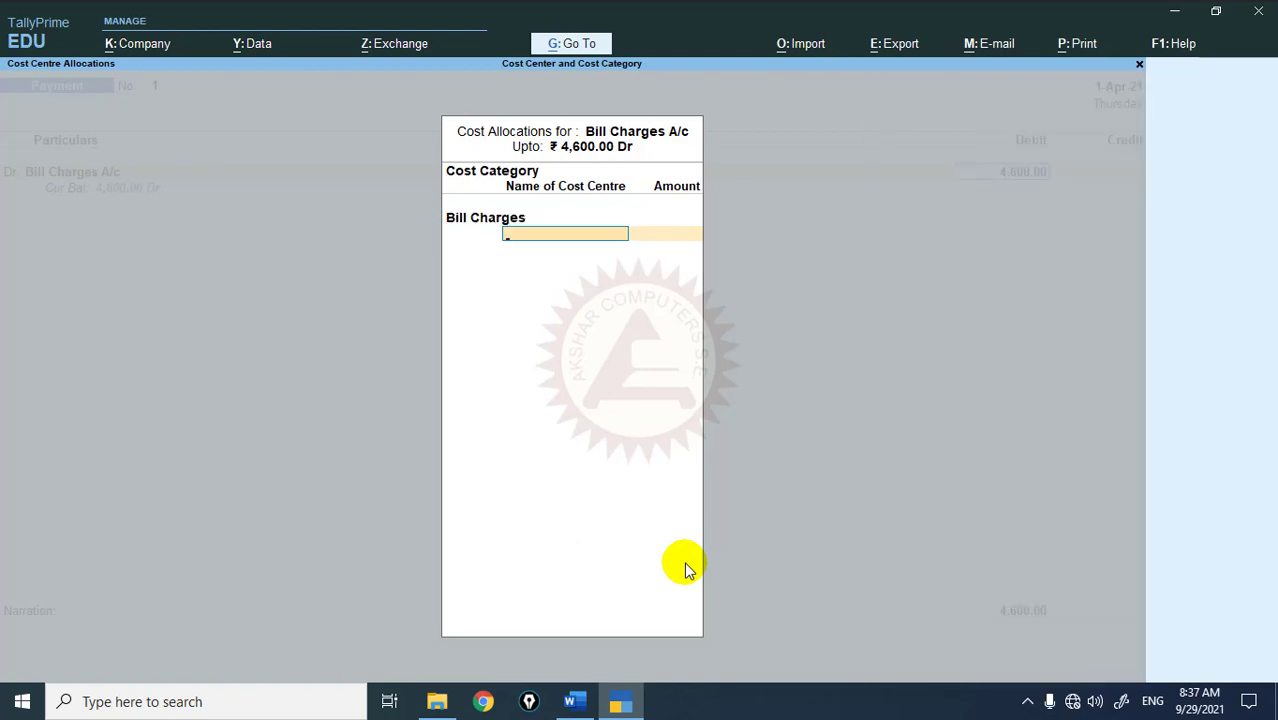
Allocate 400 to the cost centre Telephone, checking the amount in the Word table
{"action": "type", "text": "Tel"}
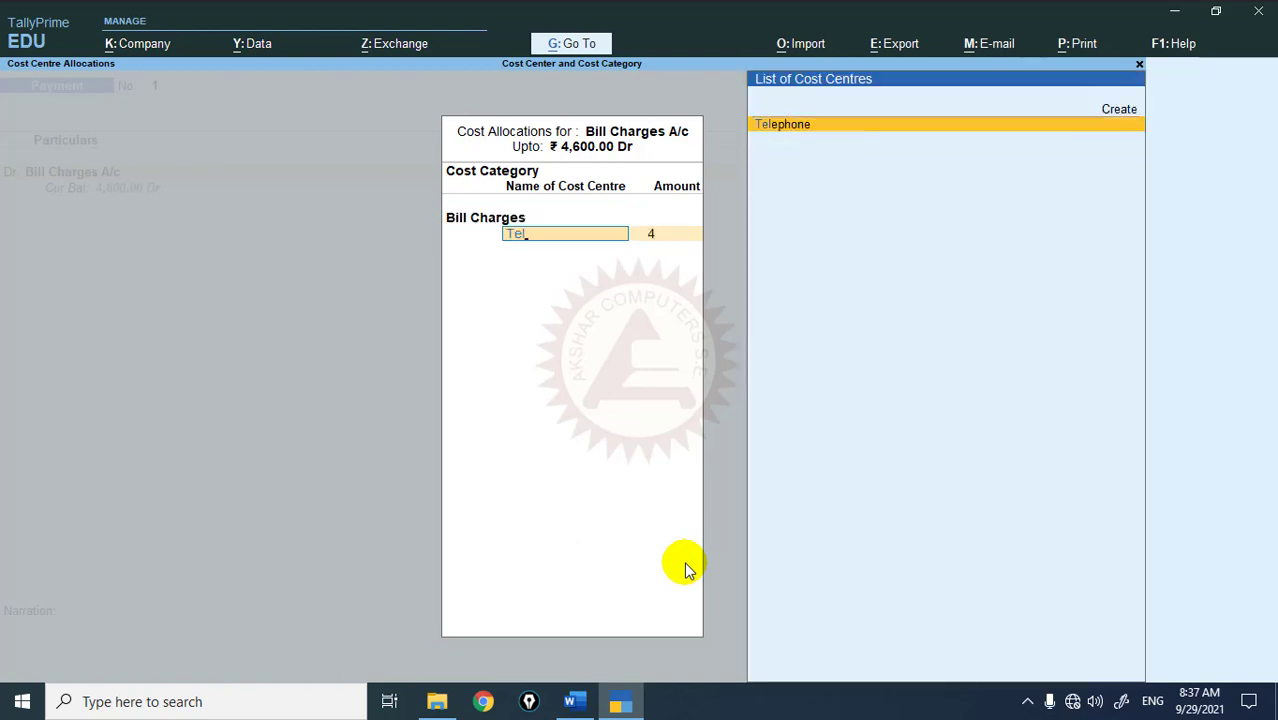
{"action": "key", "text": "Return"}
{"action": "key", "text": "alt+Tab"}
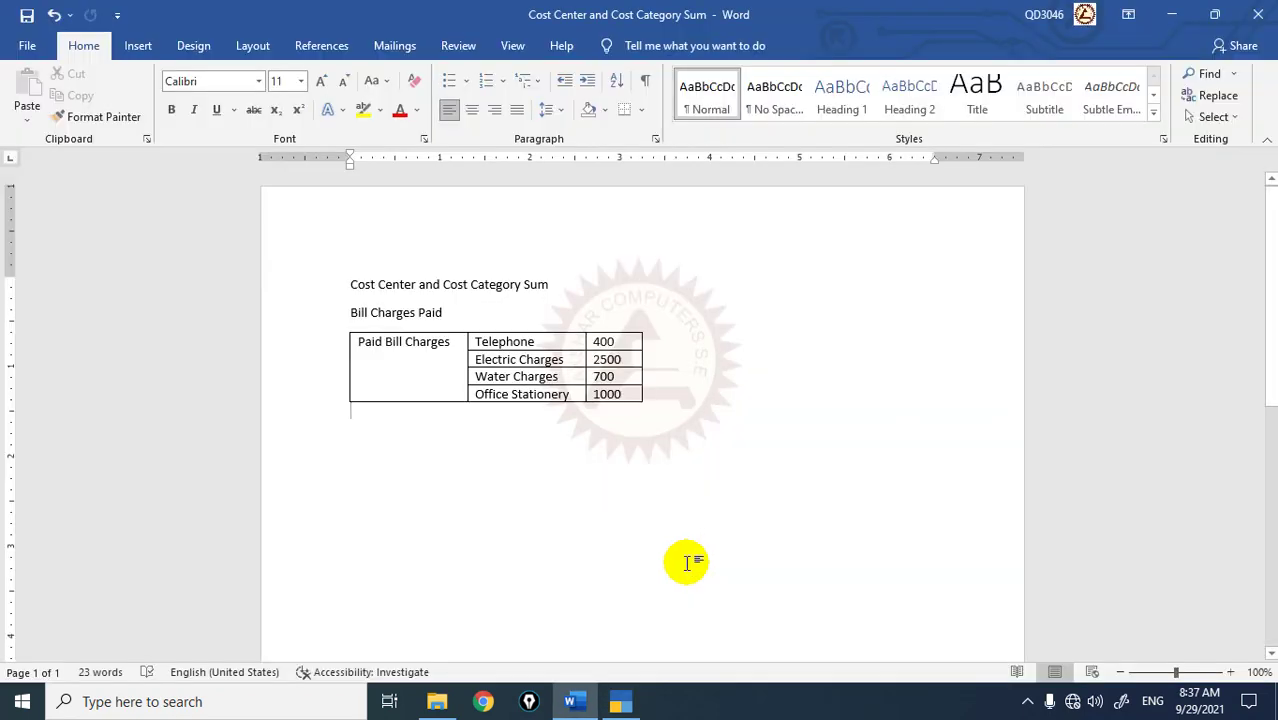
{"action": "key", "text": "alt+Tab"}
{"action": "type", "text": "400"}
{"action": "key", "text": "Return"}
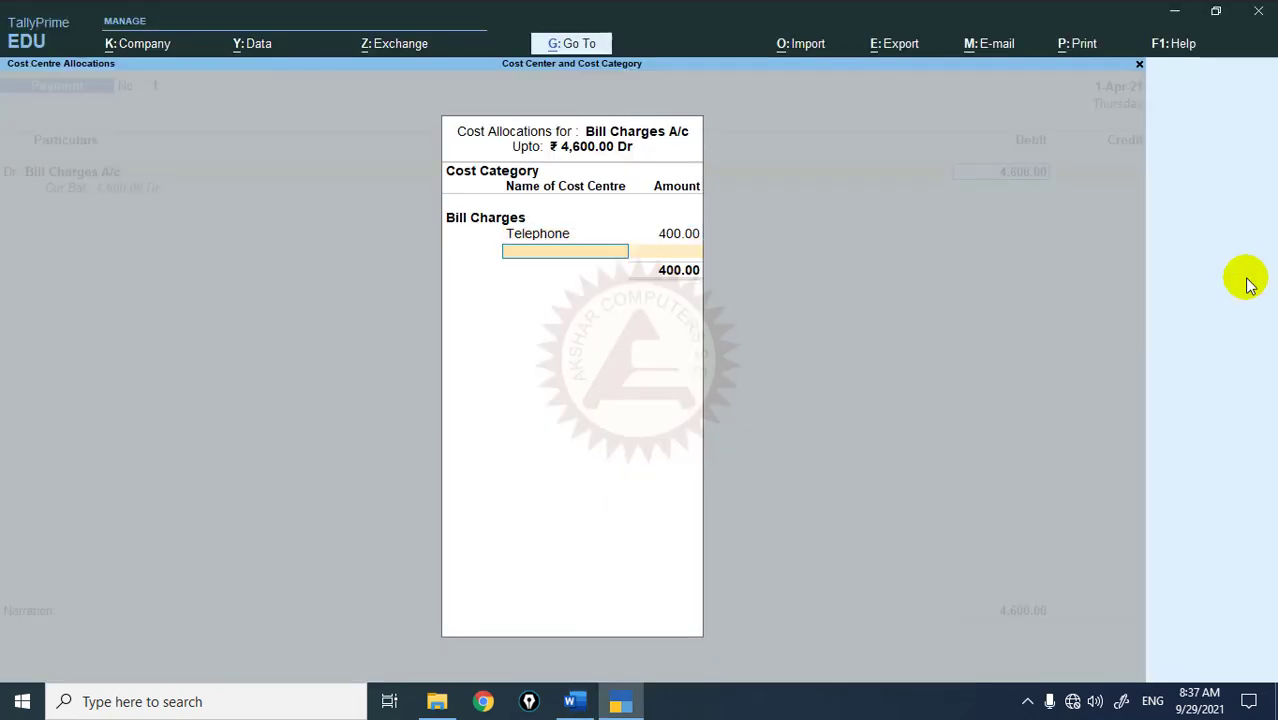
Allocate 2,500 to the cost centre Electricity Charges, checking the amount in the Word table
{"action": "type", "text": "el"}
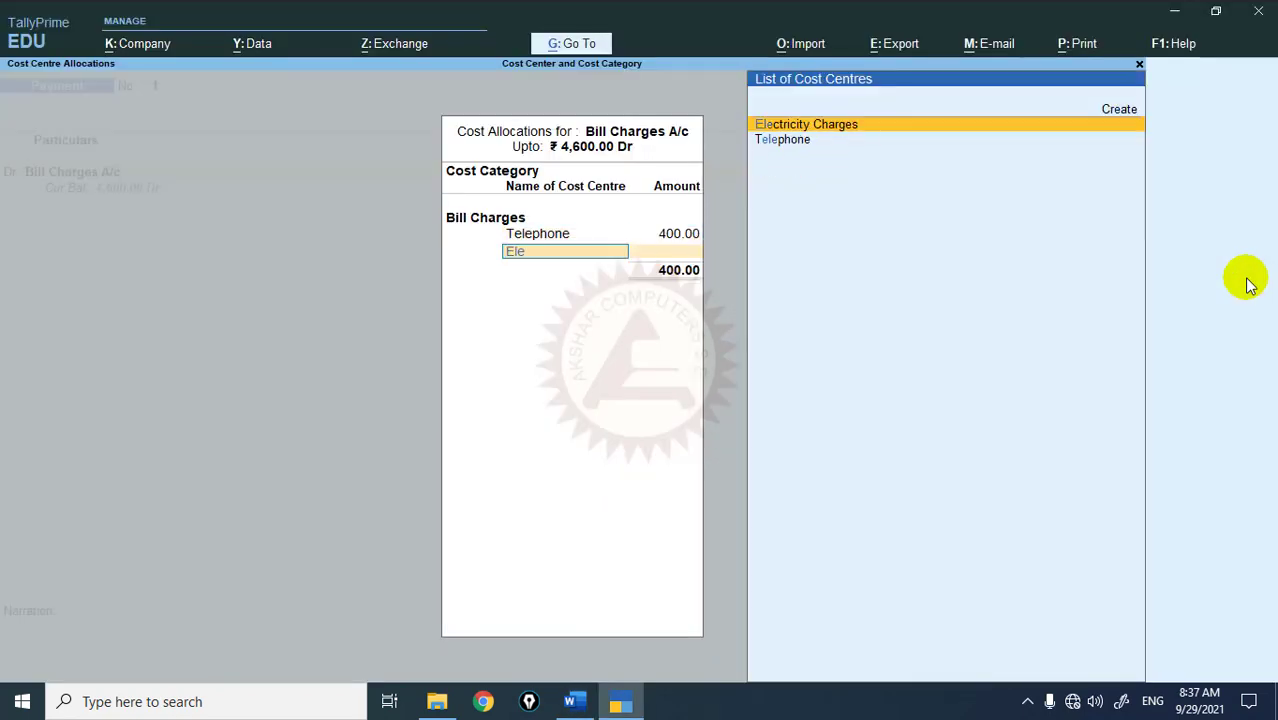
{"action": "key", "text": "Return"}
{"action": "key", "text": "alt+Tab"}
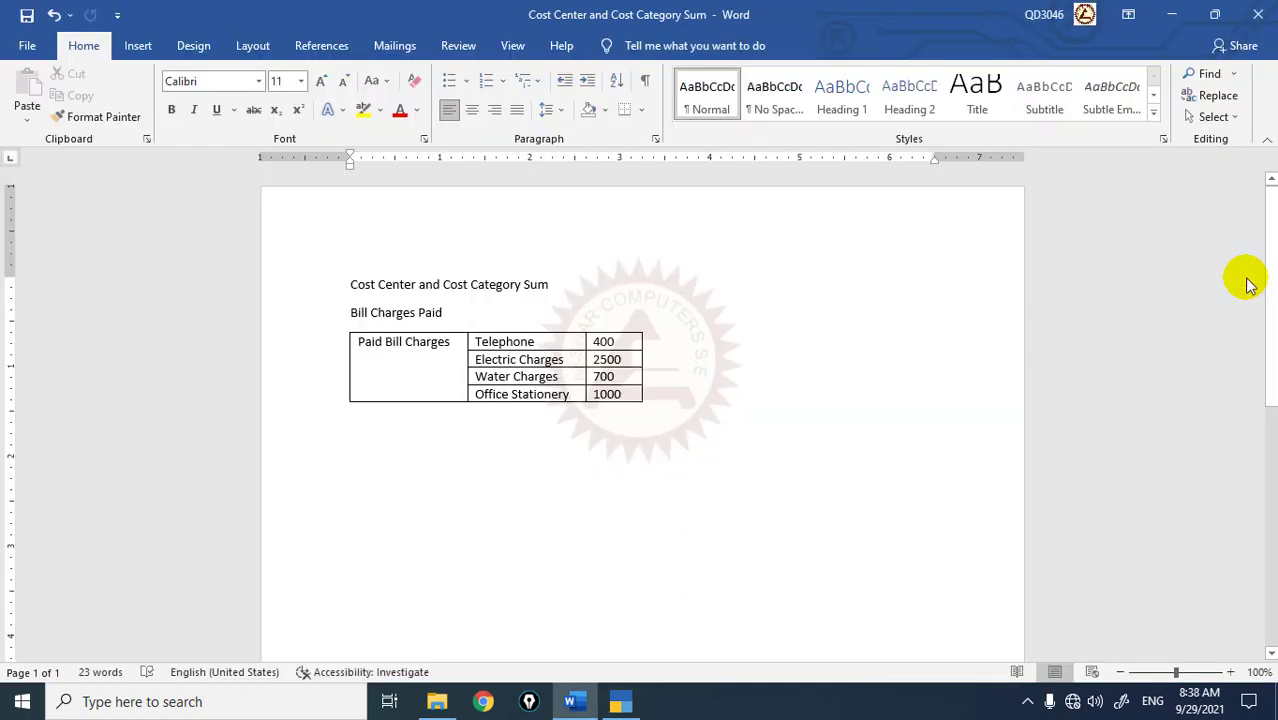
{"action": "key", "text": "alt+Tab"}
{"action": "type", "text": "2,50"}
{"action": "type", "text": "0"}
{"action": "key", "text": "Return"}
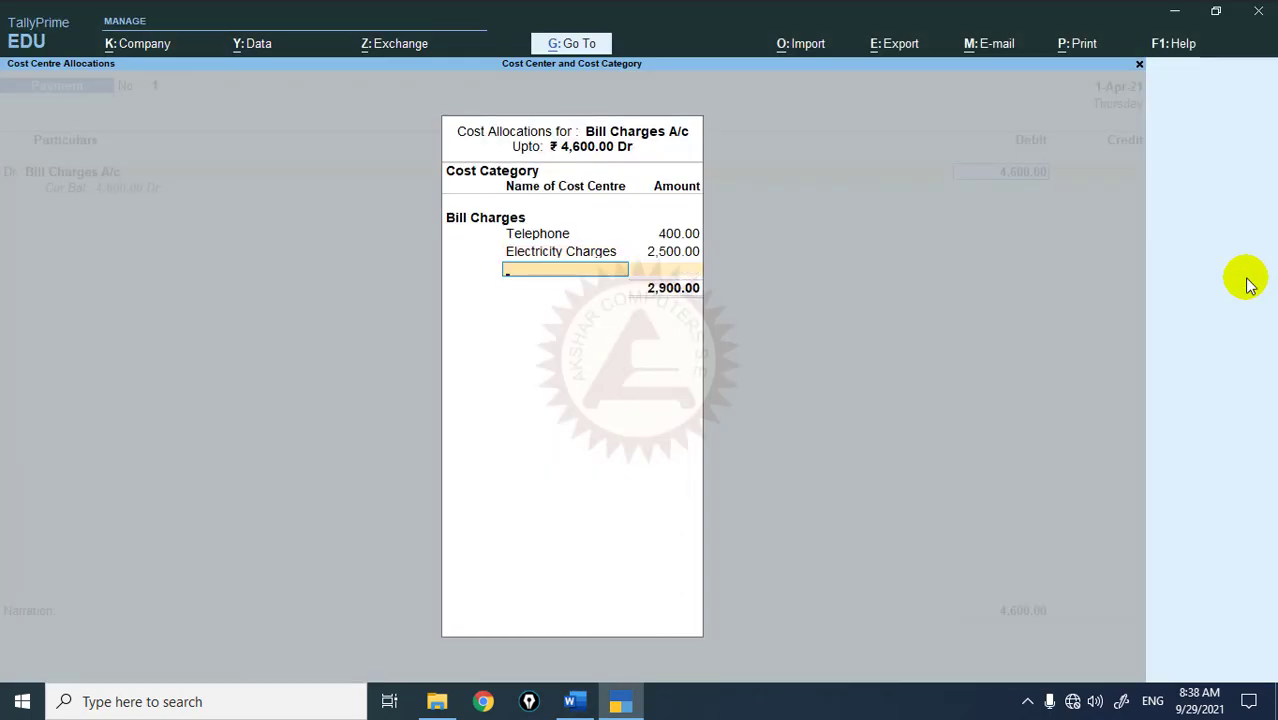
Allocate 700 to the cost centre Water Charges, checking the amount in the Word table
{"action": "type", "text": "wa"}
{"action": "key", "text": "Return"}
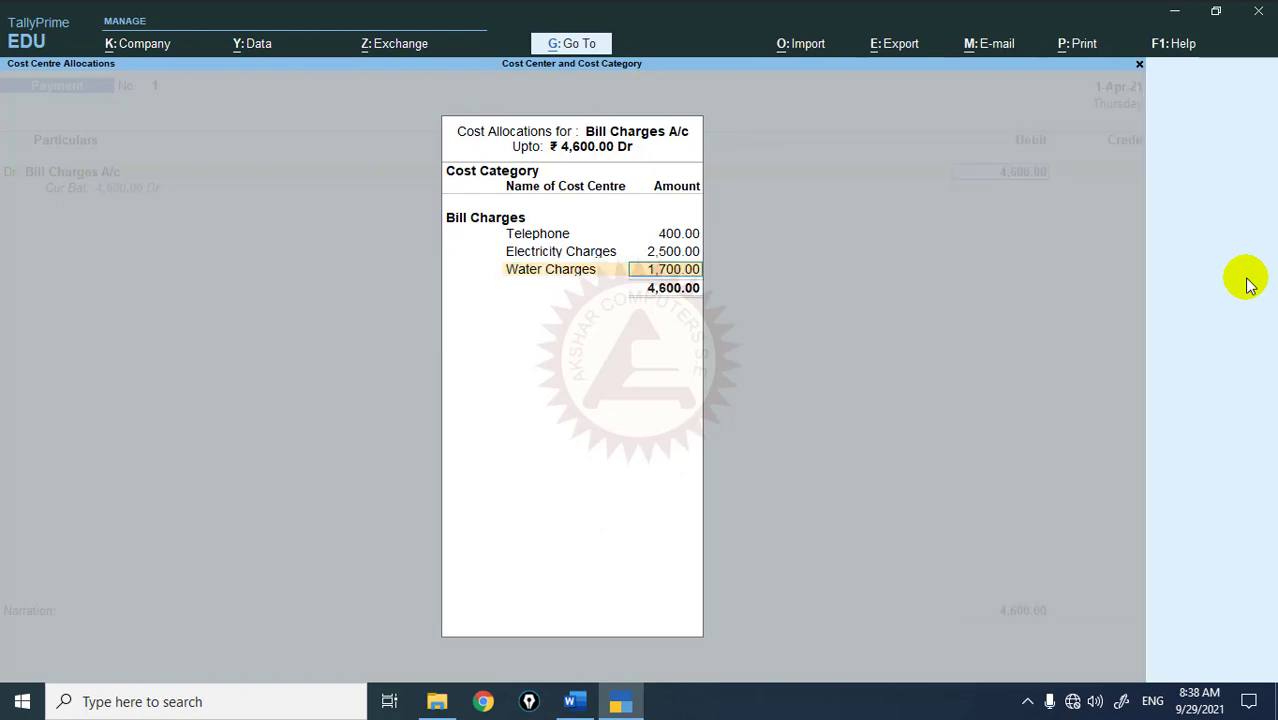
{"action": "key", "text": "alt+Tab"}
{"action": "key", "text": "alt+Tab"}
{"action": "type", "text": "700"}
{"action": "key", "text": "Return"}
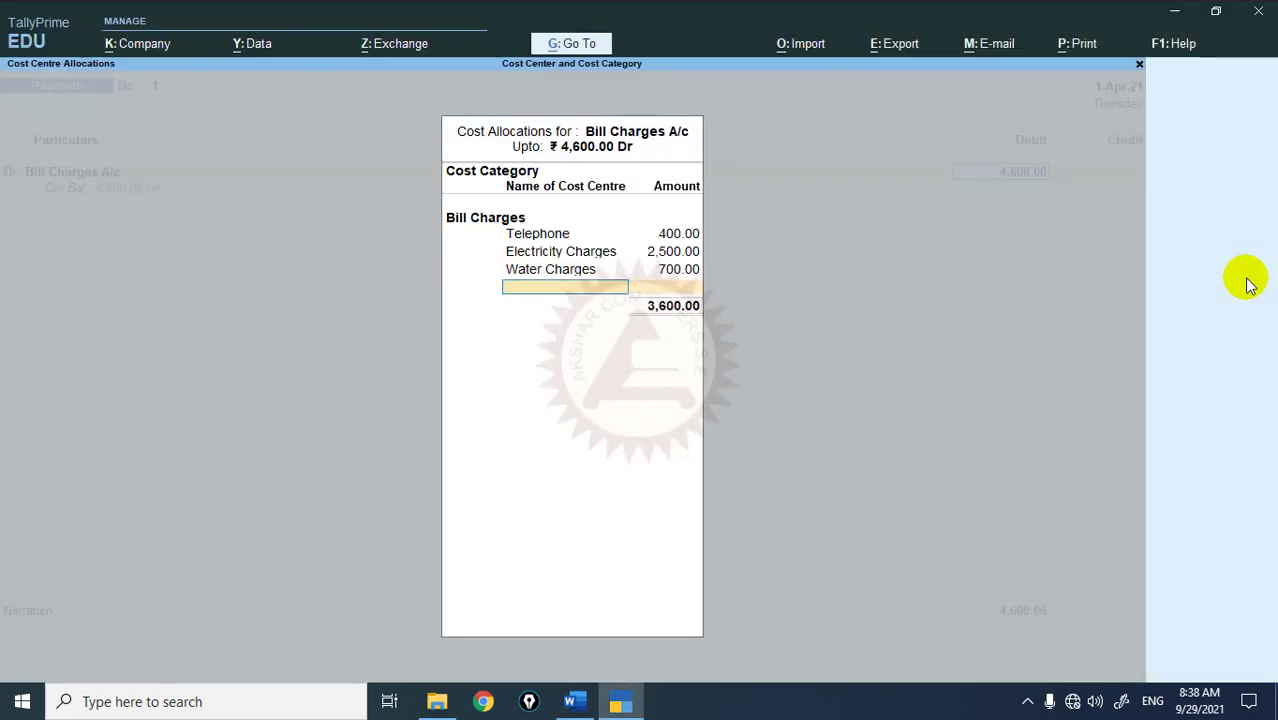
Allocate the remaining 1,000 to the cost centre Office Stationery and finish the cost allocations
{"action": "type", "text": "o"}
{"action": "key", "text": "Return"}
{"action": "key", "text": "Return"}
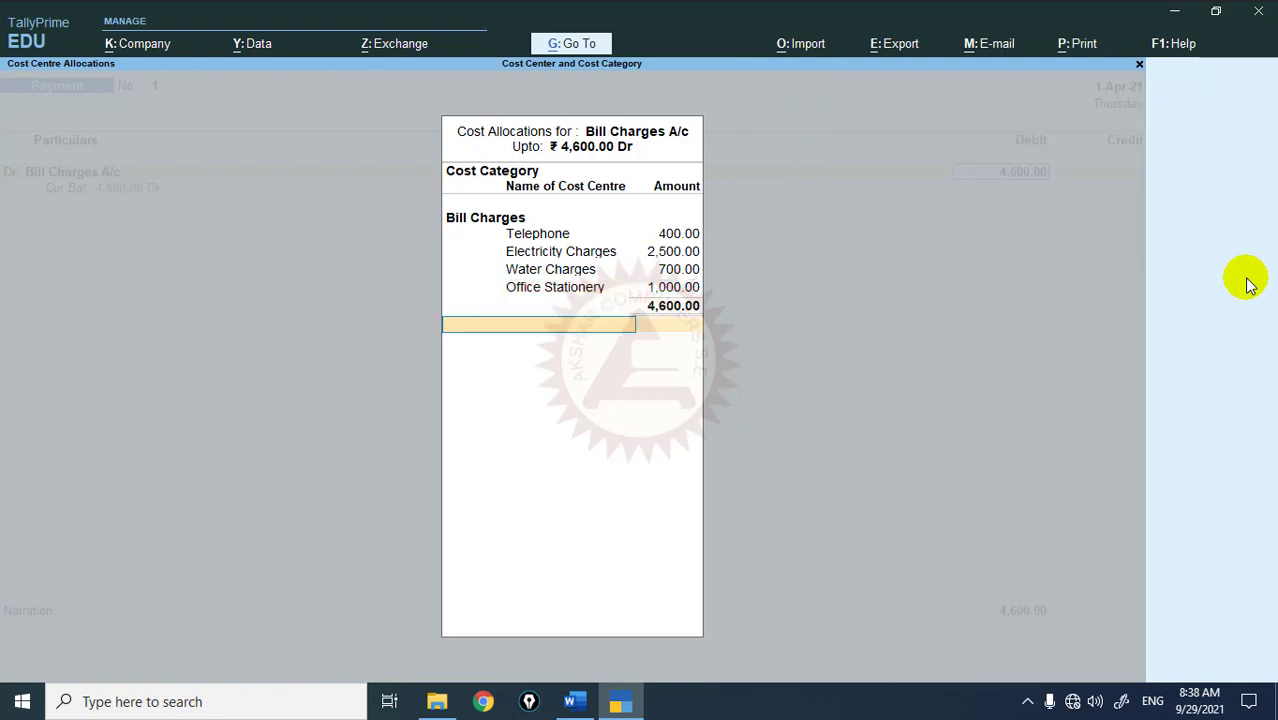
{"action": "key", "text": "Return"}
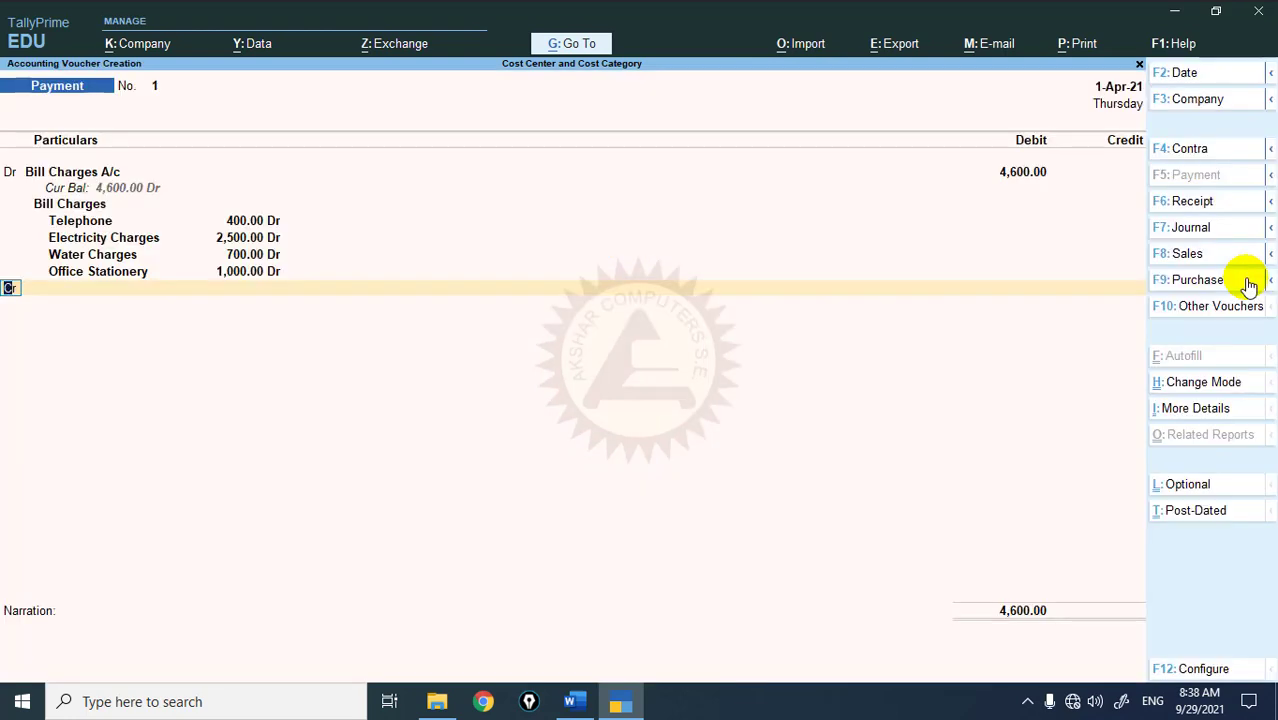
Credit Cash with 4,600, save the payment voucher without a narration, and return to the Gateway of Tally
{"action": "key", "text": "Return"}
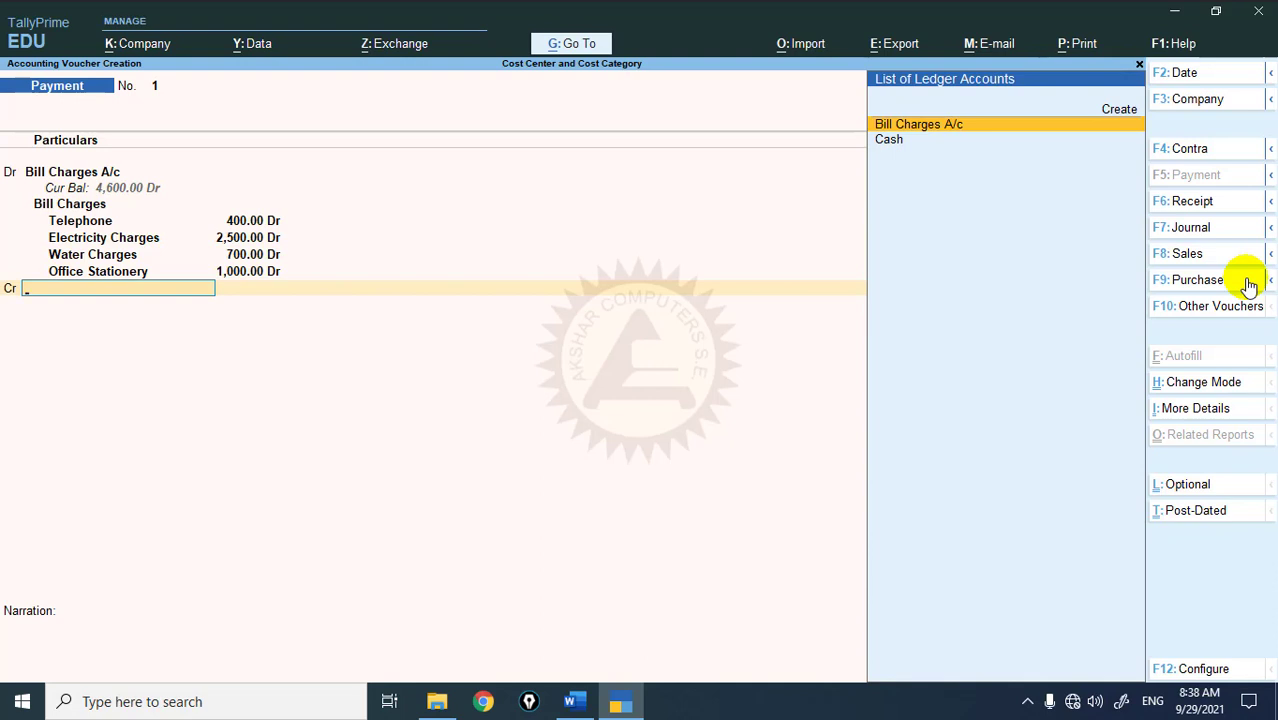
{"action": "key", "text": "Down"}
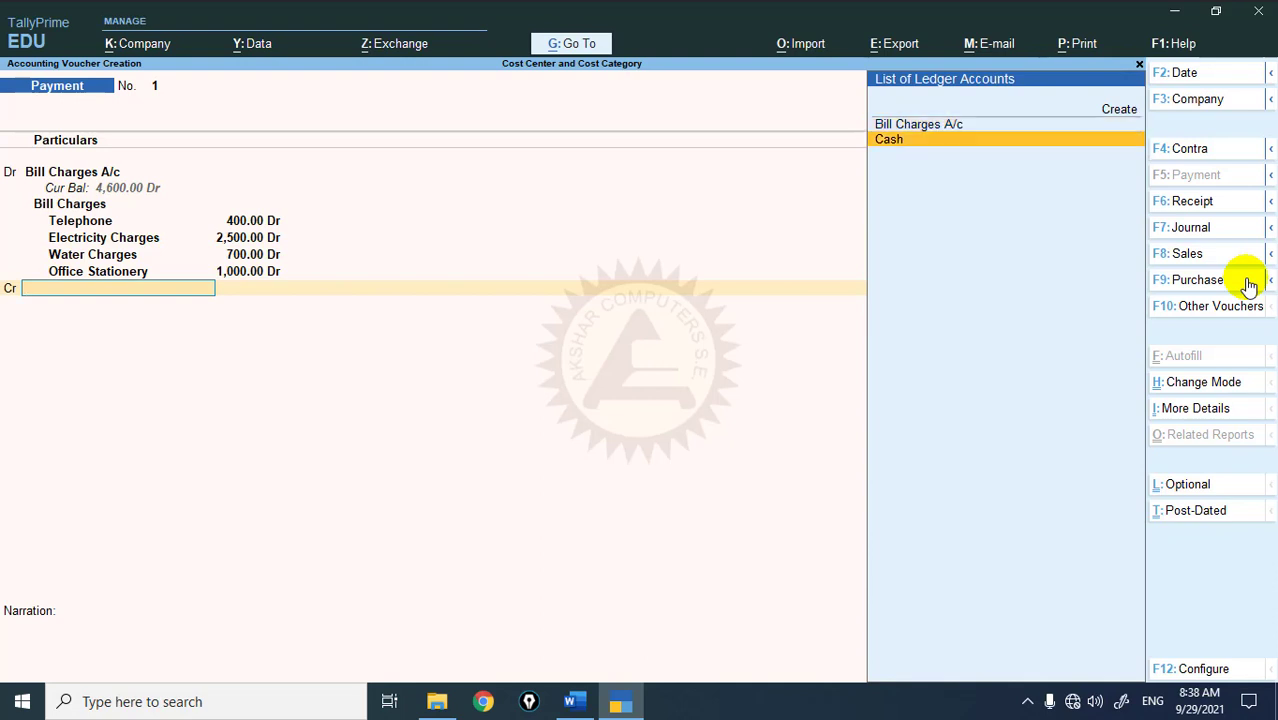
{"action": "key", "text": "Return"}
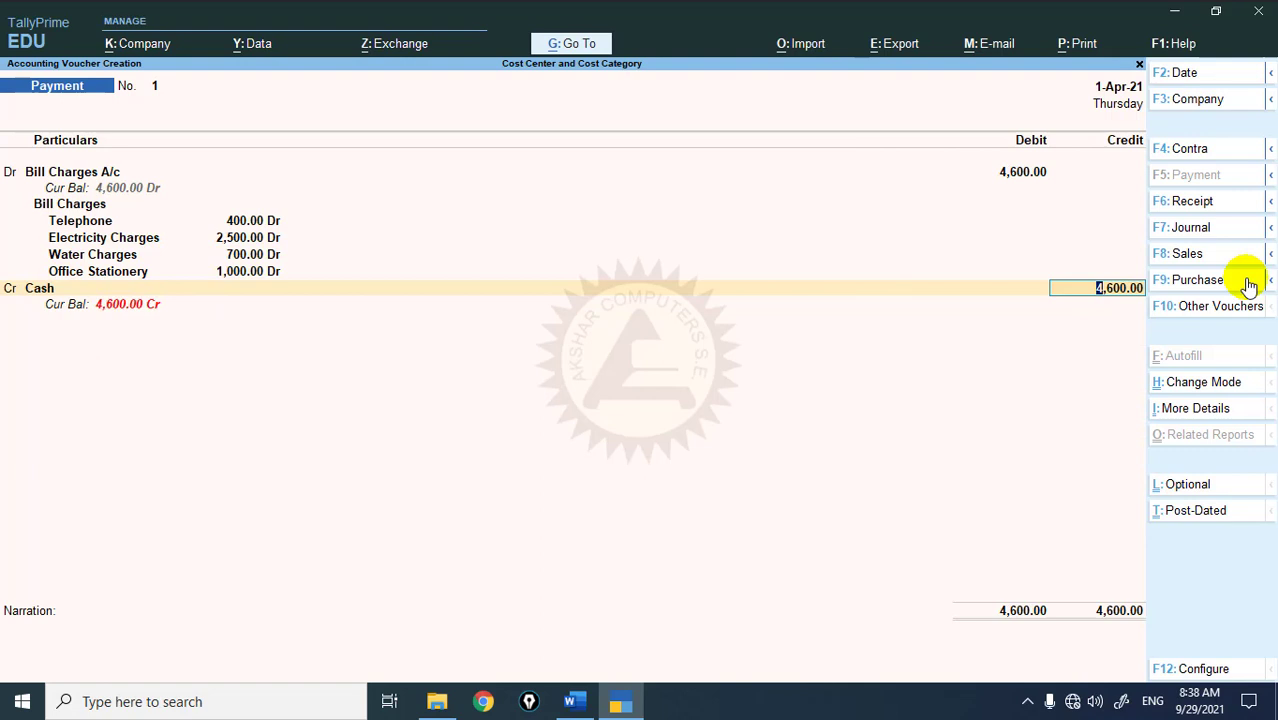
{"action": "key", "text": "Return"}
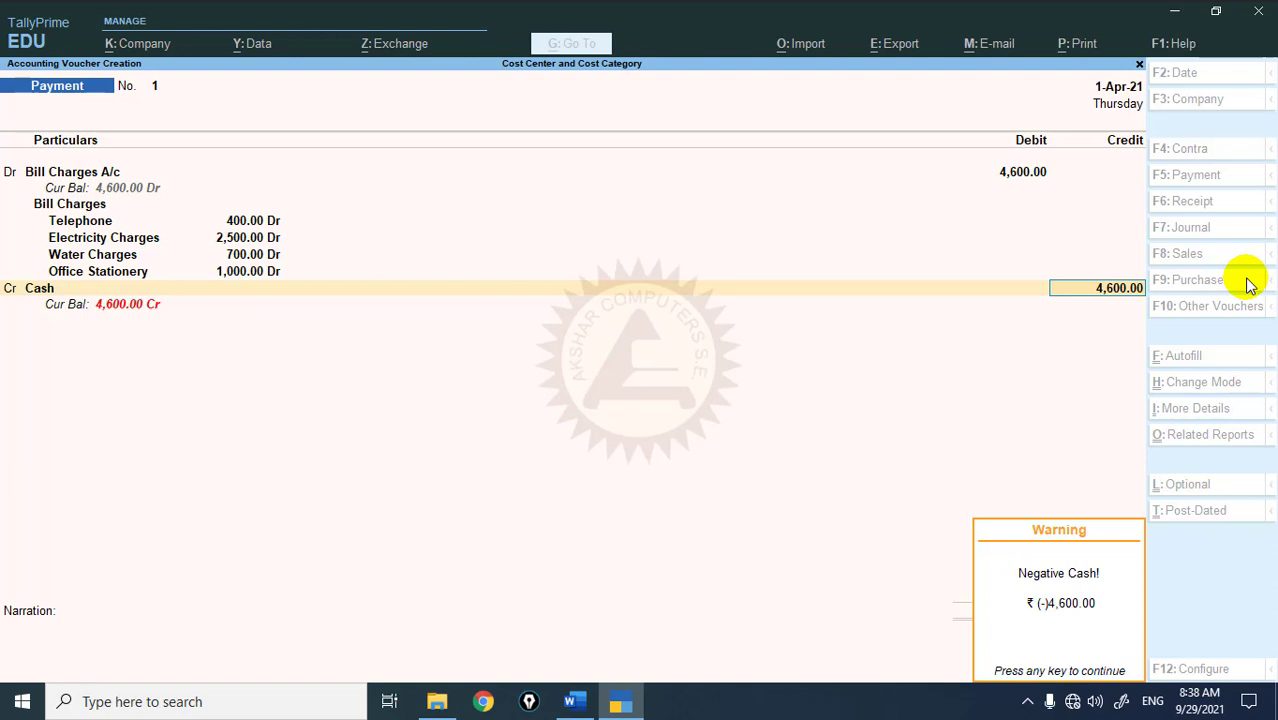
{"action": "key", "text": "Return"}
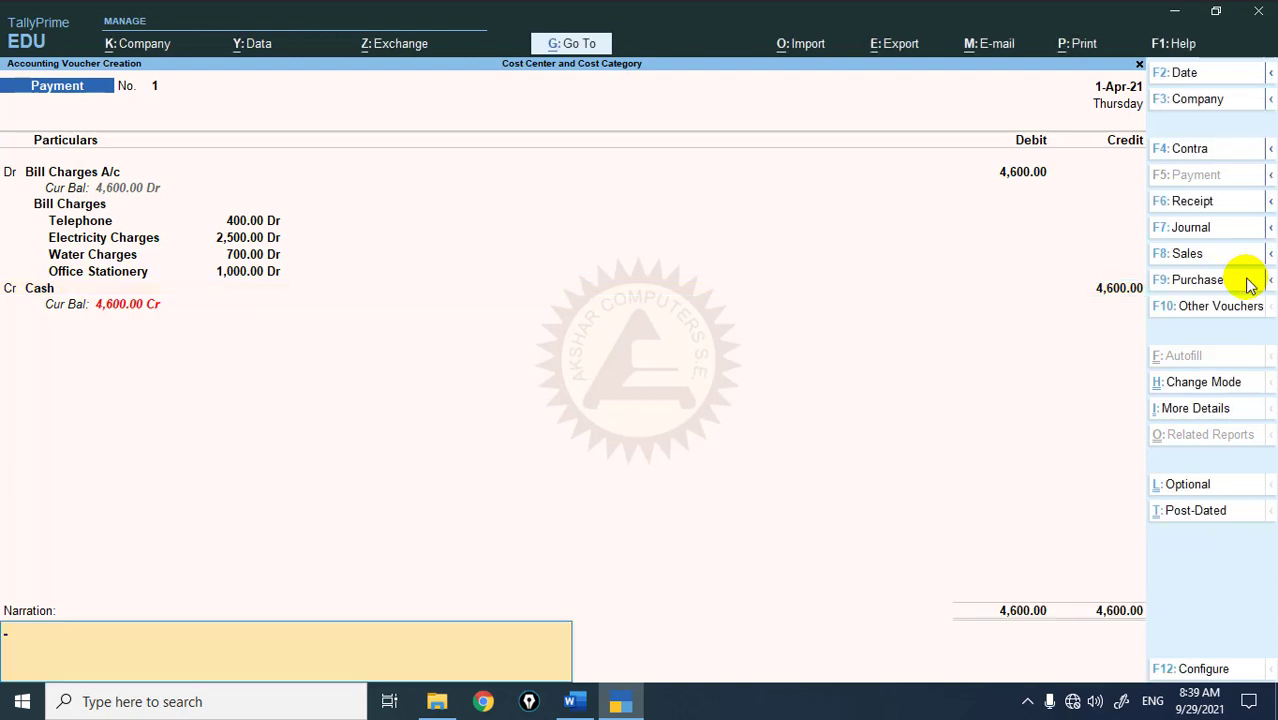
{"action": "key", "text": "Return"}
{"action": "key", "text": "Return"}
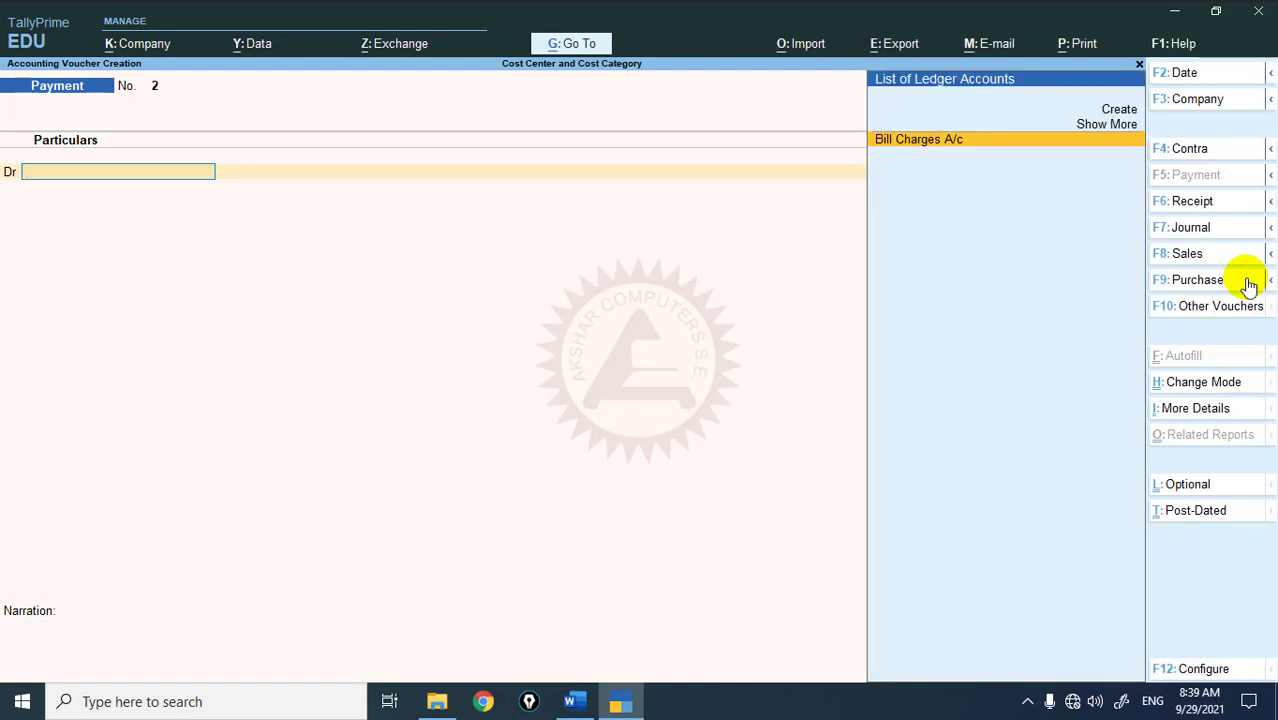
{"action": "key", "text": "Escape"}
{"action": "key", "text": "Return"}
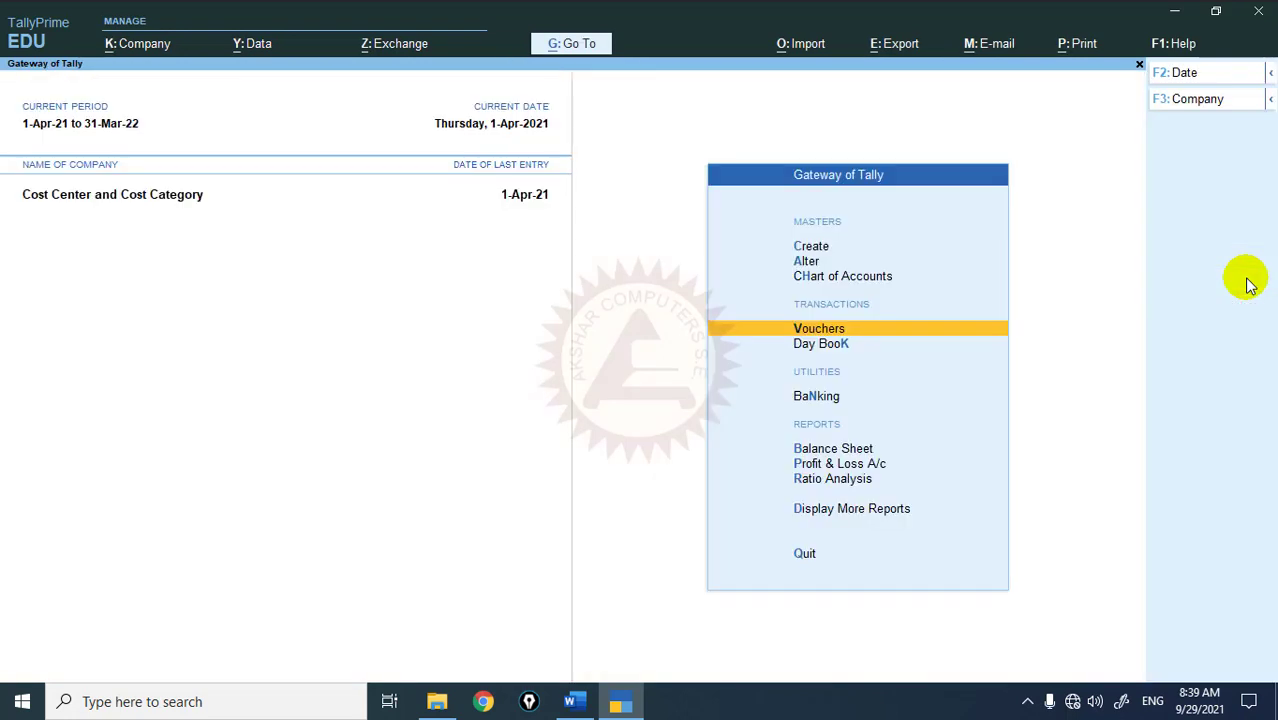
Open the Day Book and configure it to show narrations in the detailed format
{"action": "key", "text": "d"}
{"action": "key", "text": "d"}
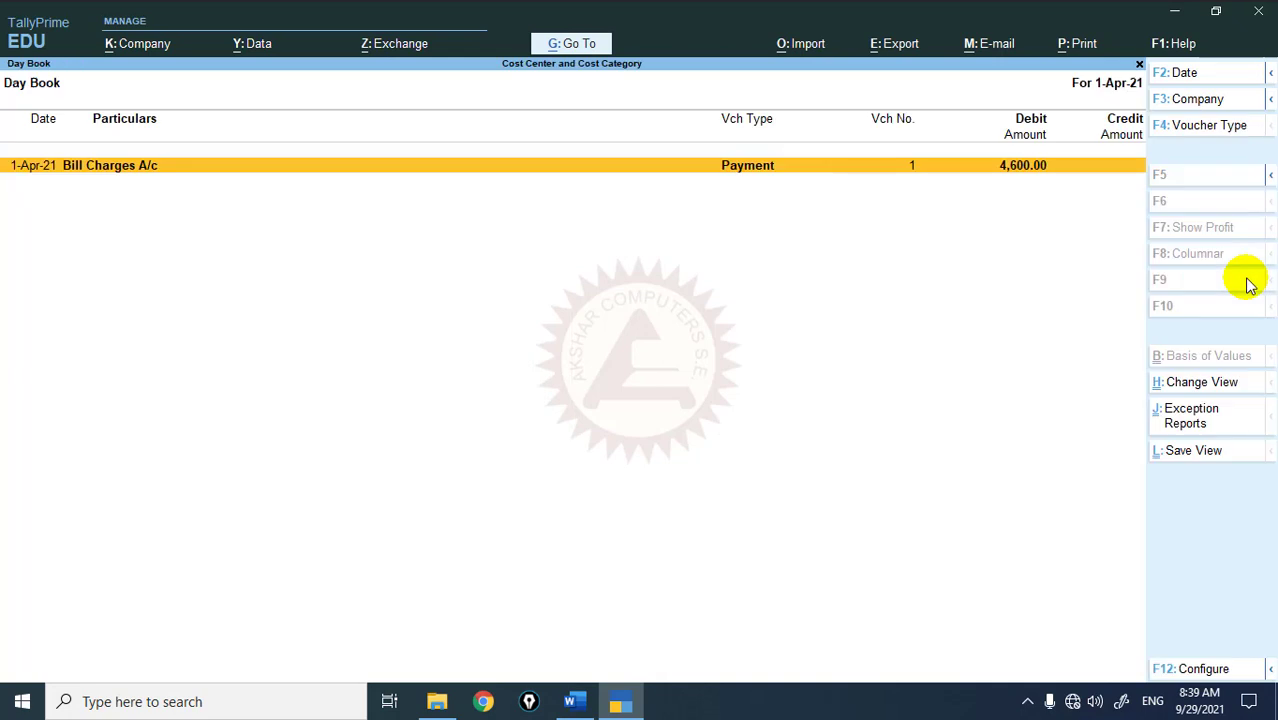
{"action": "key", "text": "F12"}
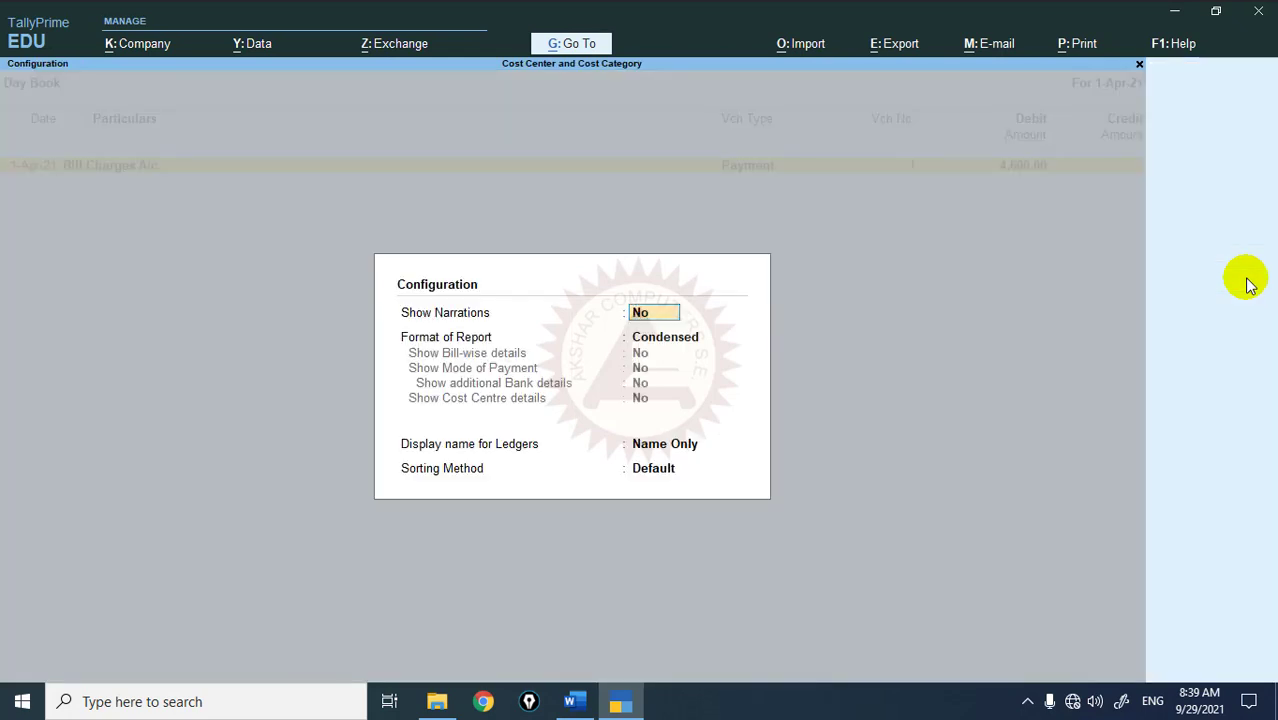
{"action": "type", "text": "y"}
{"action": "key", "text": "Return"}
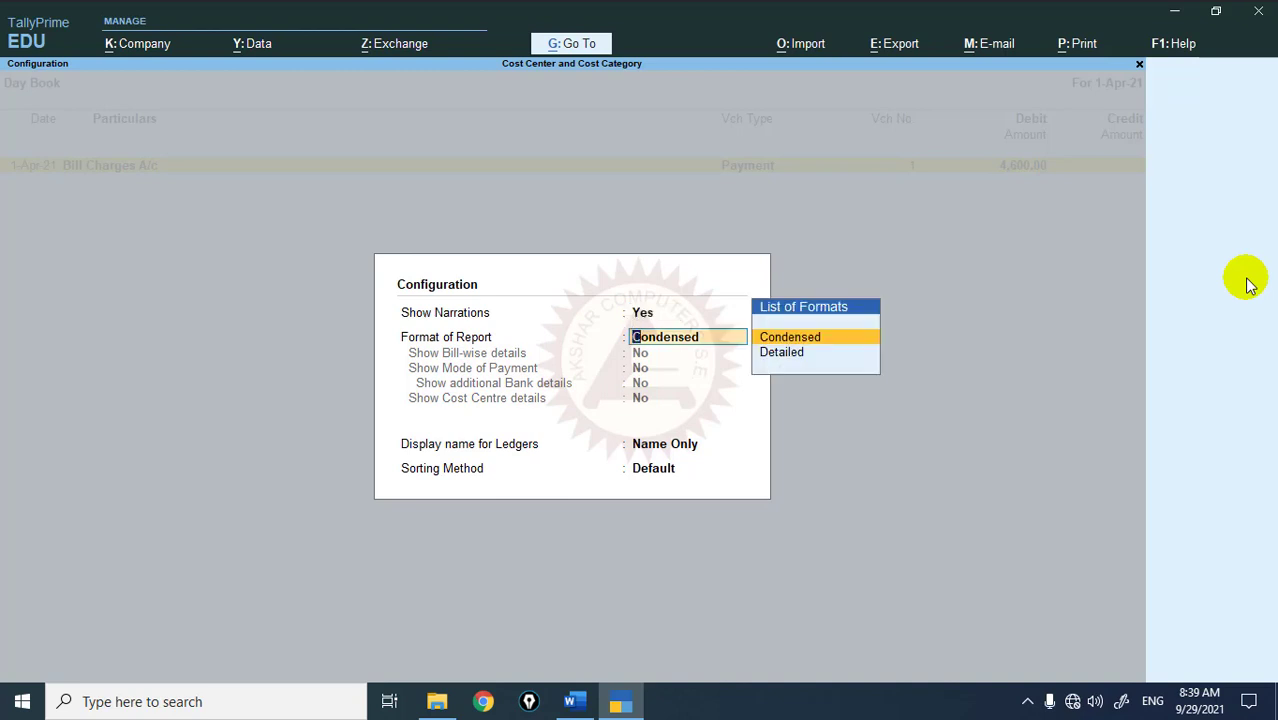
{"action": "key", "text": "Return"}
{"action": "key", "text": "Return"}
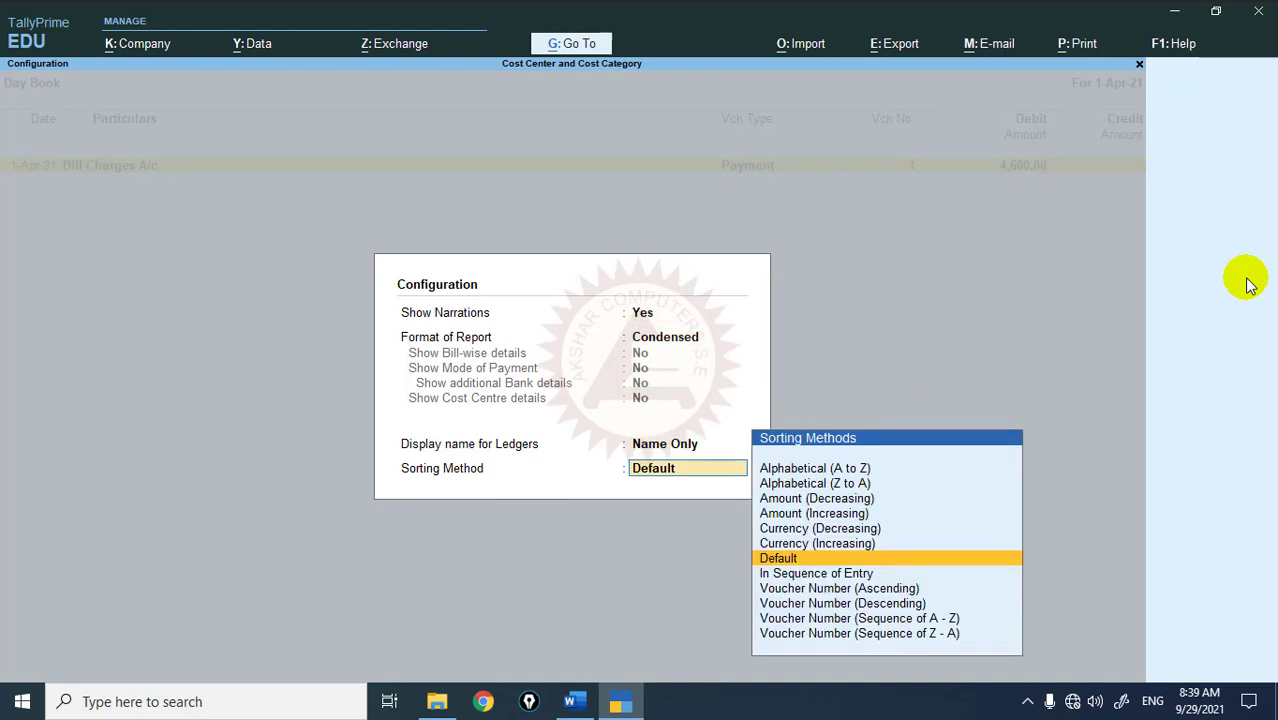
{"action": "key", "text": "Return"}
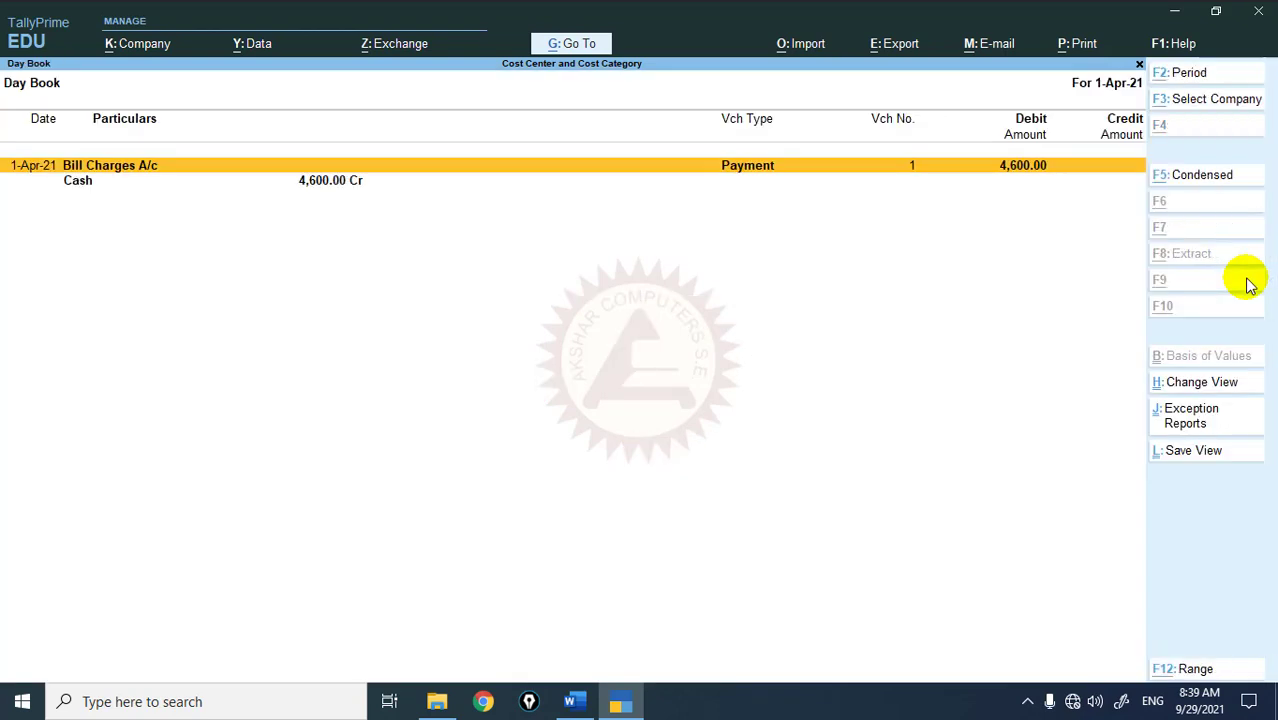
Configure the Day Book to show cost centre details, keeping the remaining report settings
{"action": "key", "text": "F12"}
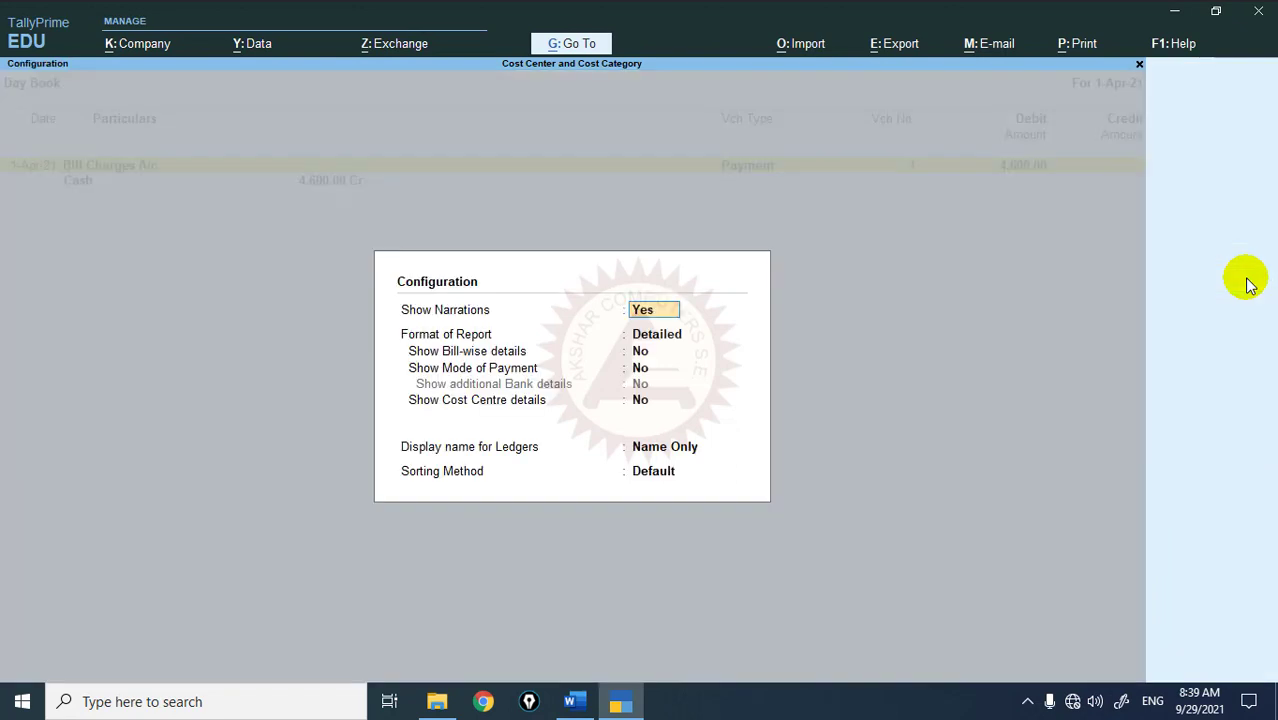
{"action": "key", "text": "Return"}
{"action": "key", "text": "Return"}
{"action": "key", "text": "Return"}
{"action": "key", "text": "Return"}
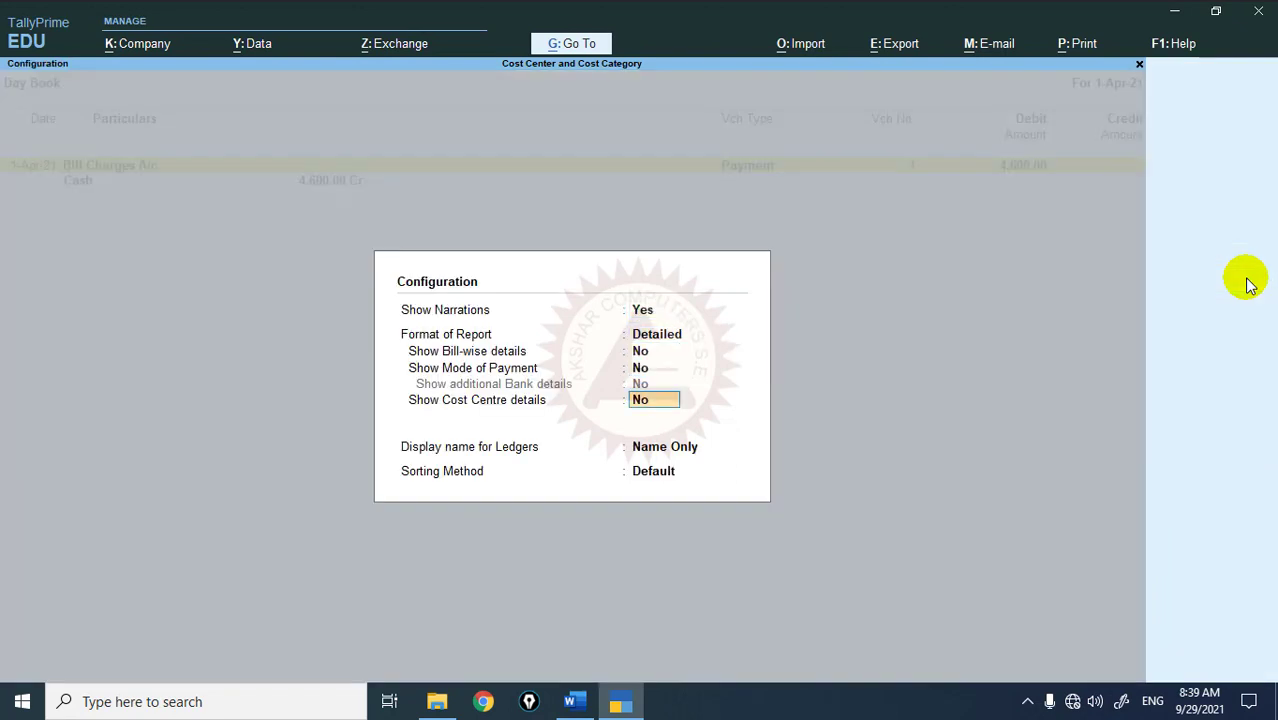
{"action": "key", "text": "y"}
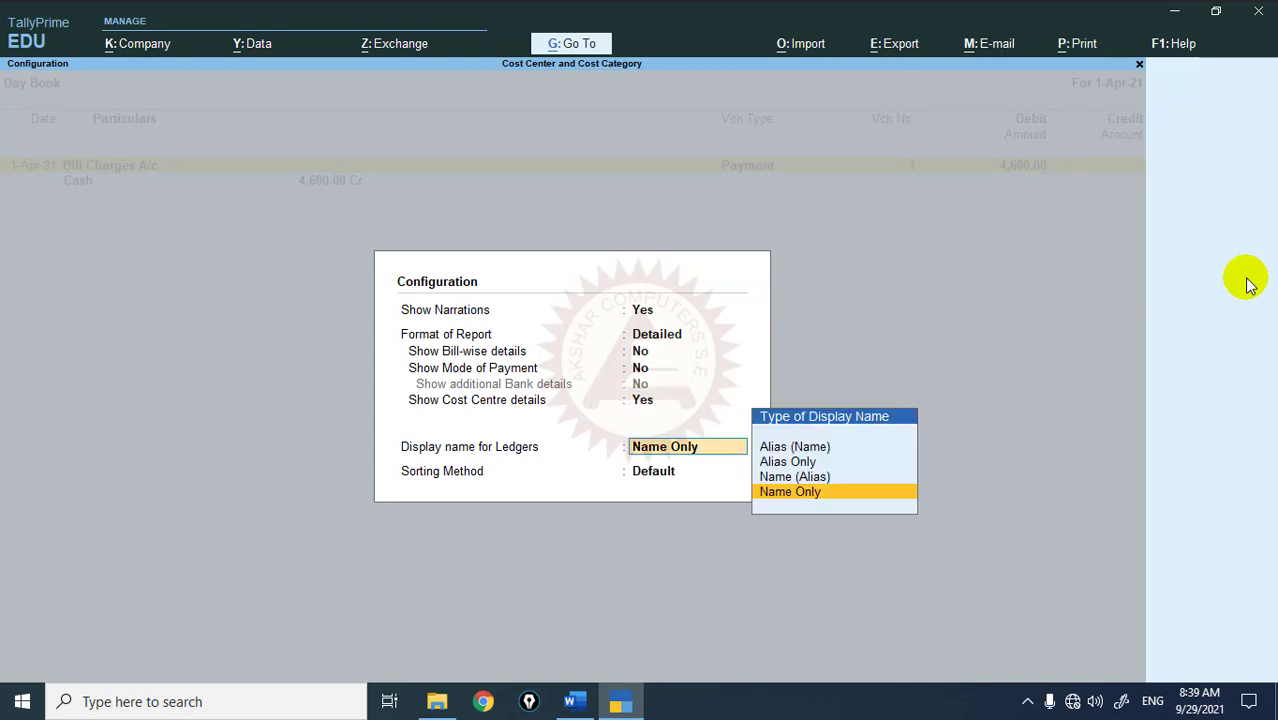
{"action": "key", "text": "Return"}
{"action": "key", "text": "Return"}
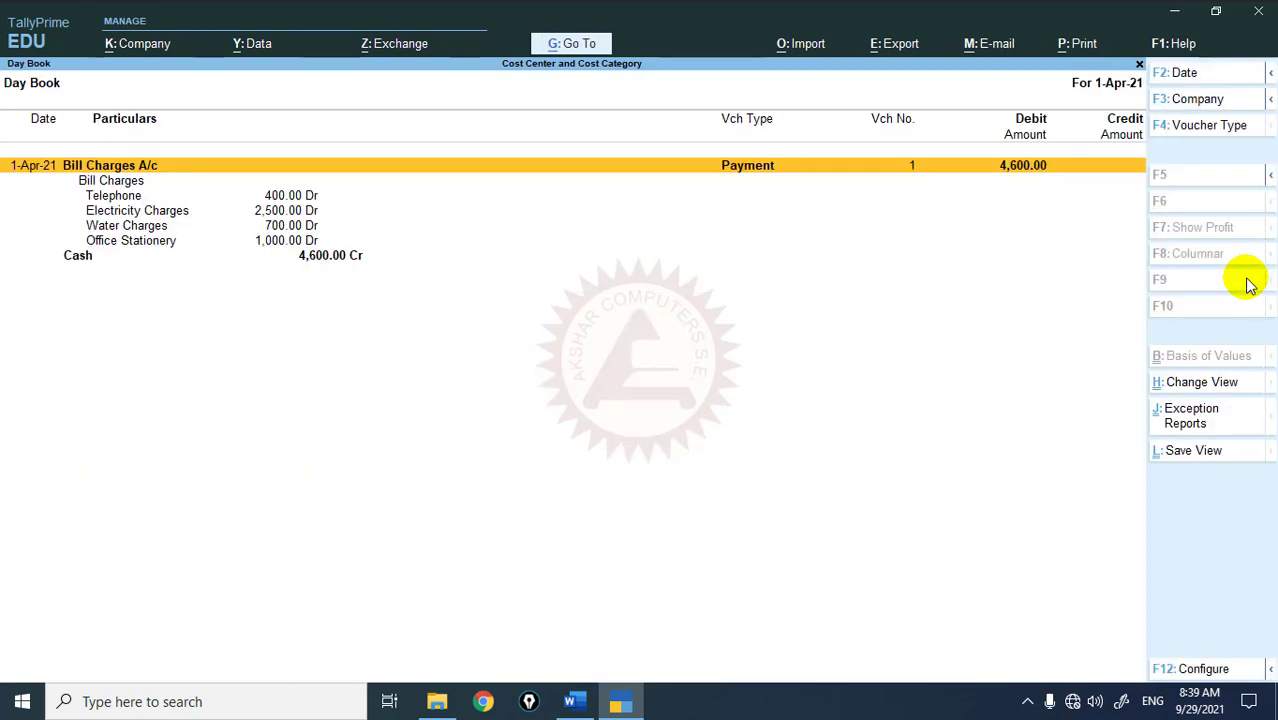